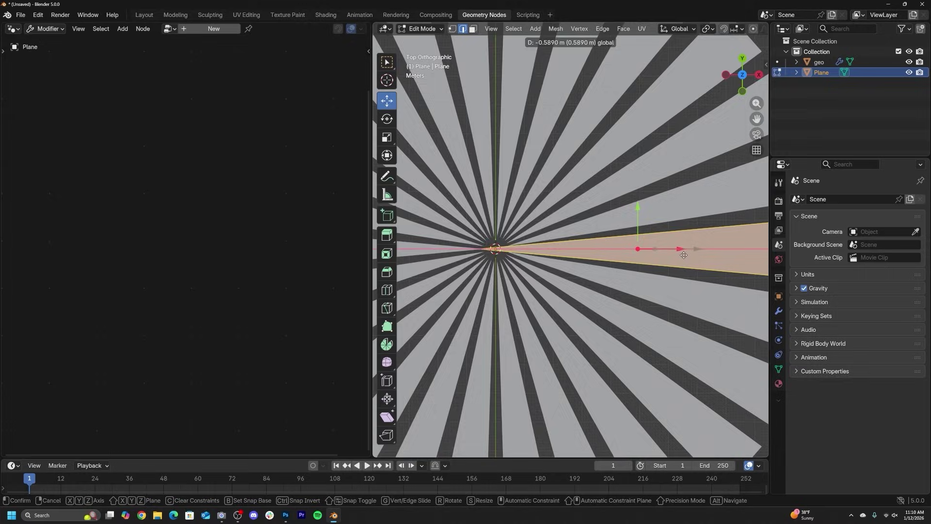
key("s")
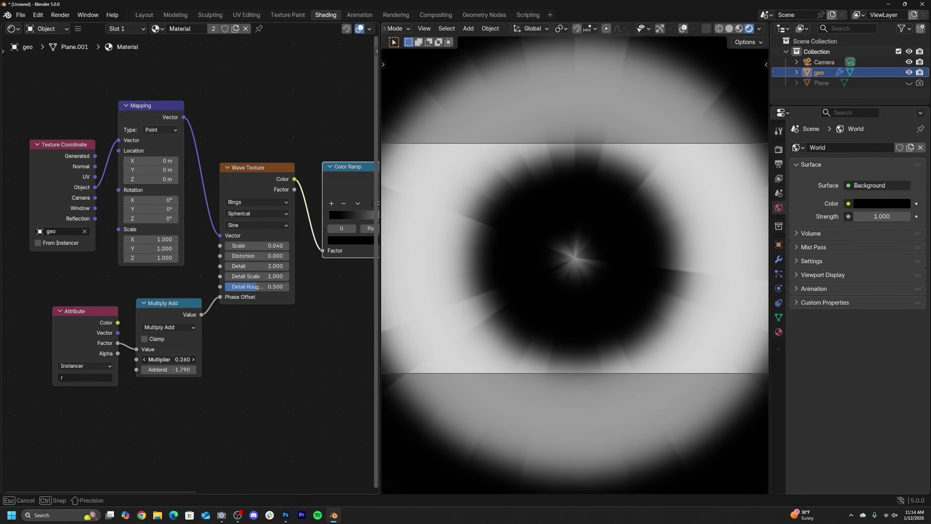
left_click_drag(170, 360, 189, 372)
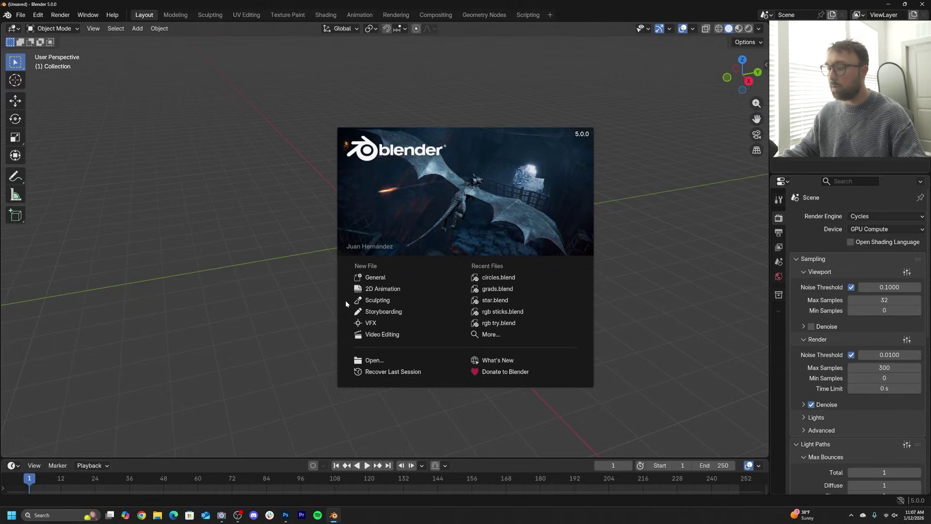
Dismiss the splash screen and add a mesh plane at the world origin.
left_click(280, 263)
middle_click_drag(283, 261, 404, 267)
key("grave")
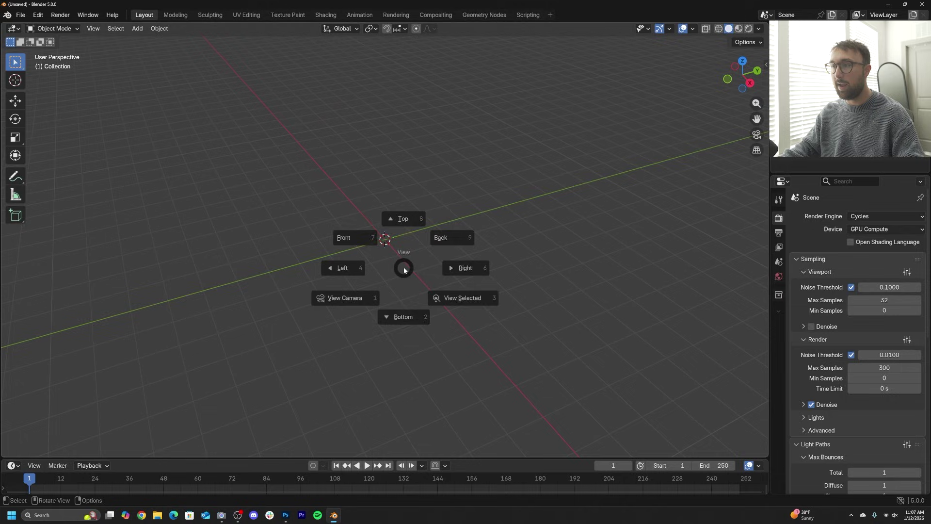
left_click(401, 209)
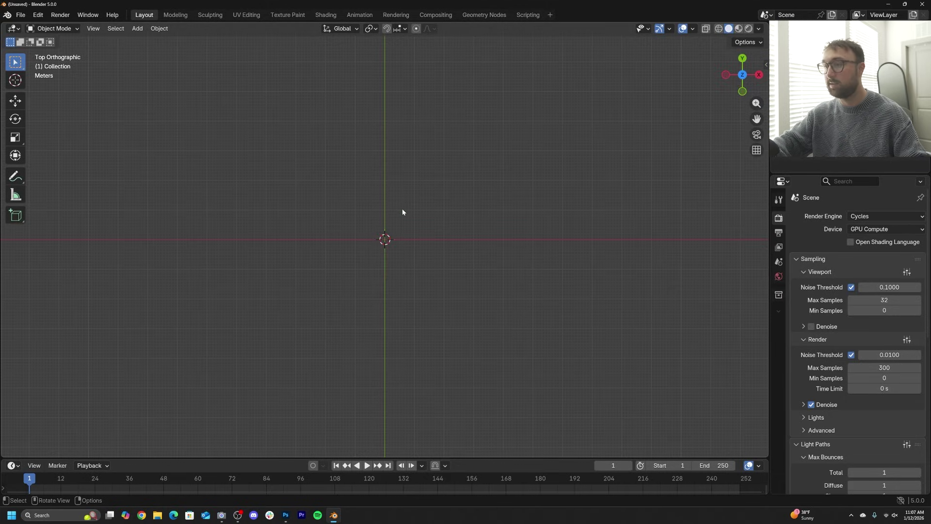
key("shift+a")
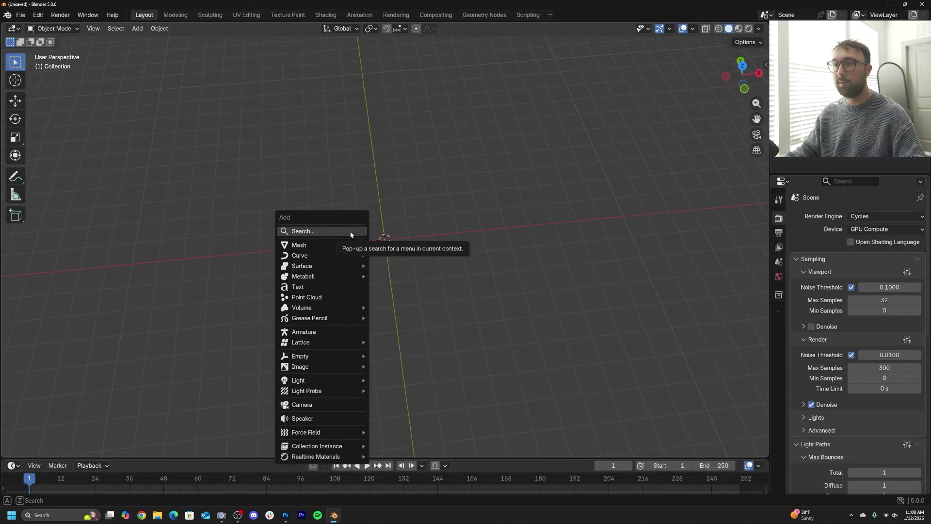
mouse_move(330, 248)
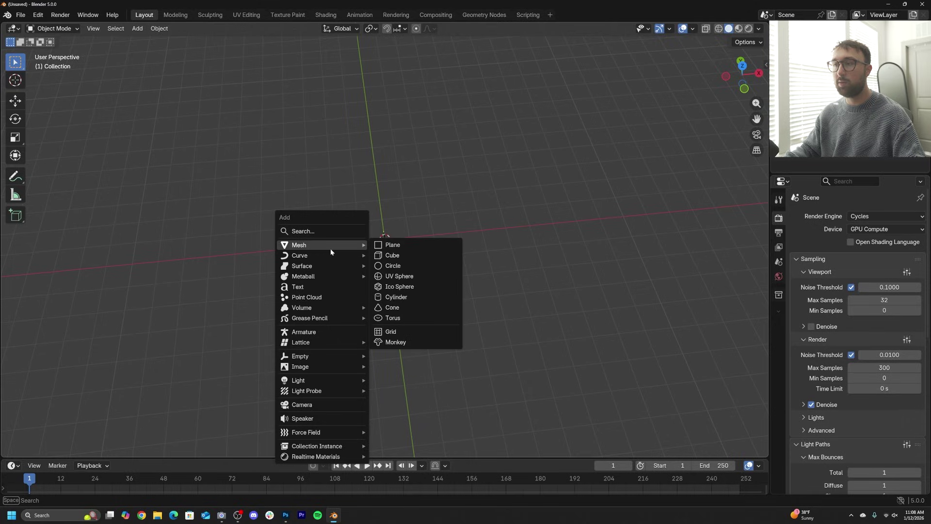
left_click(378, 249)
Shift the plane's geometry along X in Edit Mode so one edge sits on the object's origin.
key("Tab")
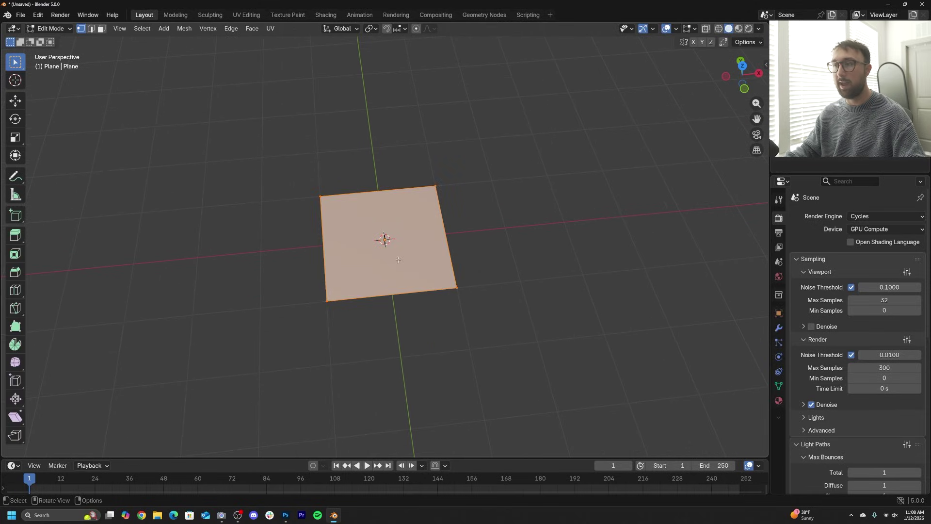
left_click(15, 100)
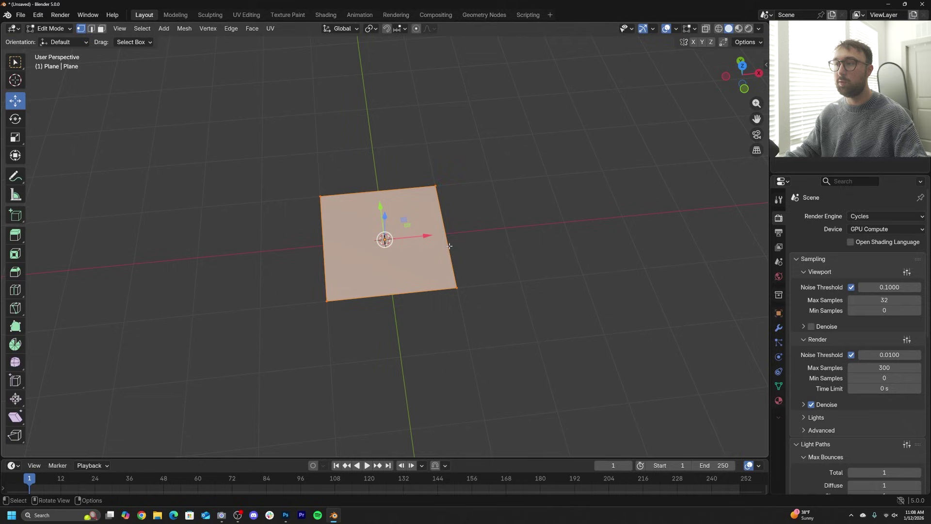
left_click_drag(426, 236, 475, 237, "ctrl")
scroll(398, 241, "up", 2)
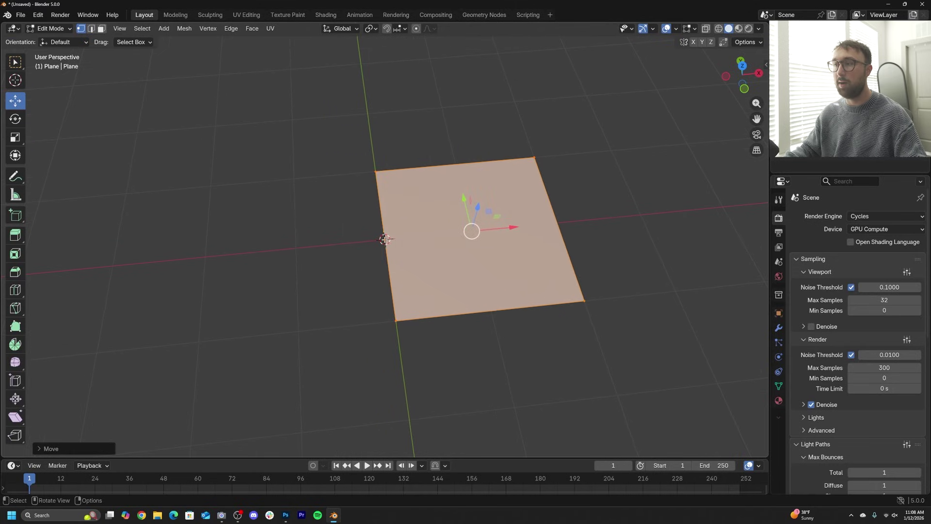
key("Tab")
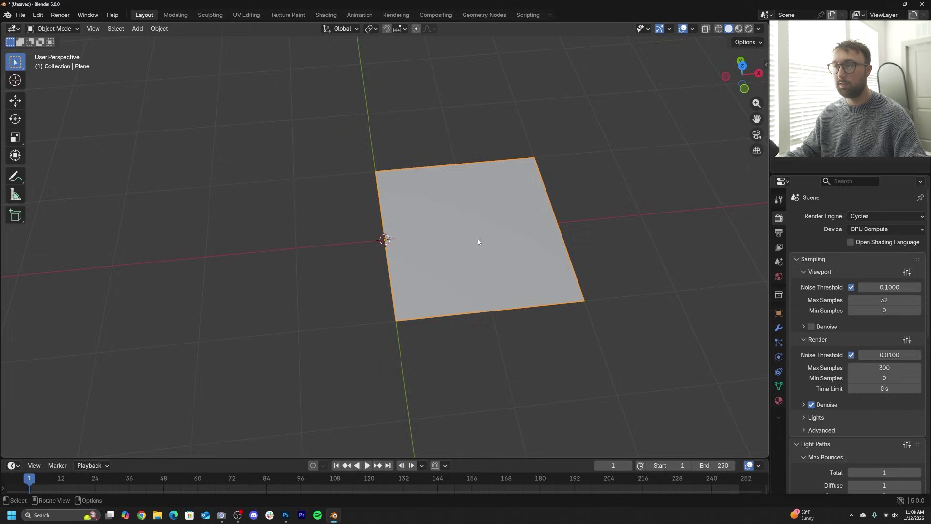
middle_click_drag(478, 241, 479, 266)
scroll(479, 266, "up", 1)
key("Tab")
scroll(470, 253, "down", 3)
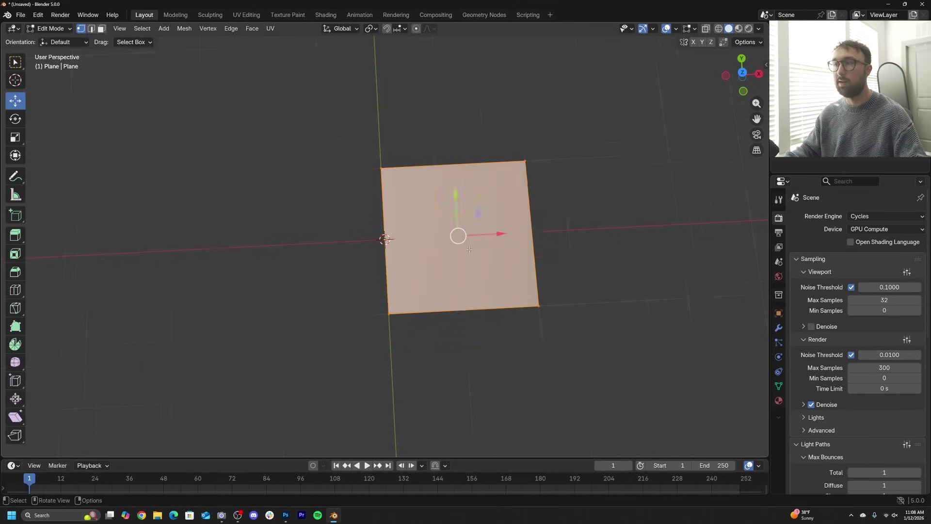
key("Tab")
Scale the plane along X into a long strip extending from its origin and apply its scale.
left_click(15, 137)
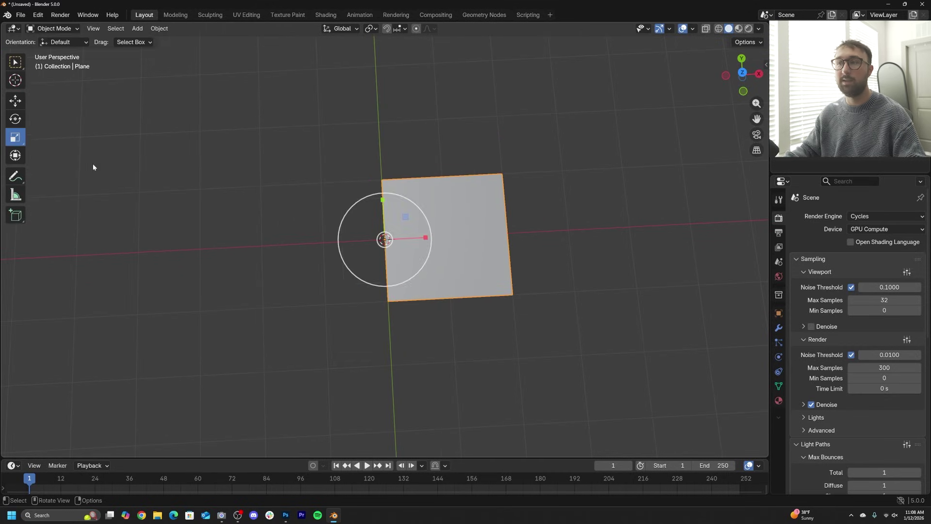
scroll(451, 237, "down", 2)
middle_click_drag(594, 282, 470, 273, "shift")
left_click_drag(304, 230, 491, 238)
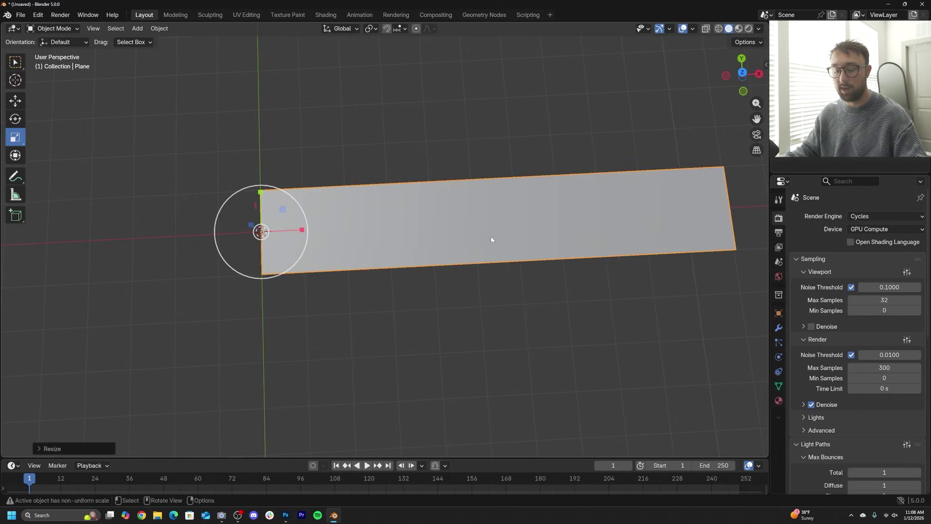
key("ctrl+a")
left_click(413, 256)
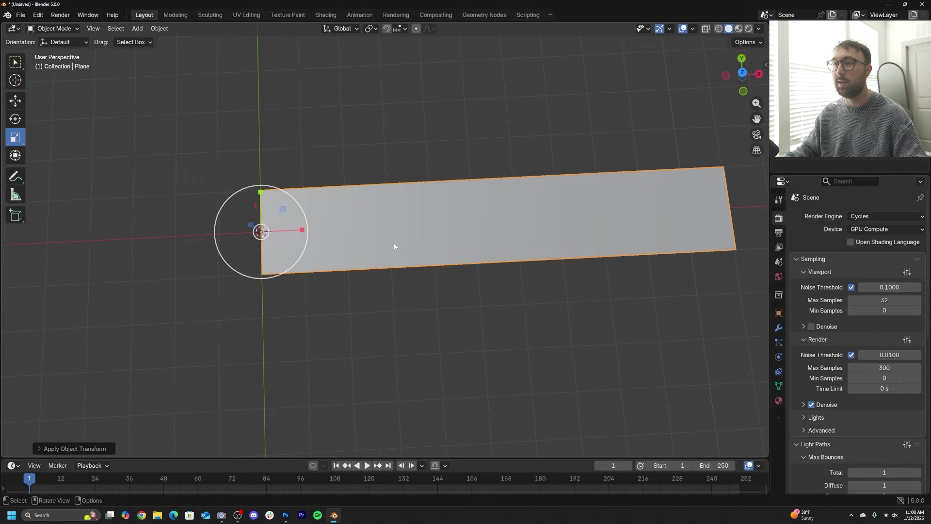
Collapse the strip's short edge at the origin to a single point by scaling it to 0, forming a wedge.
key("Tab")
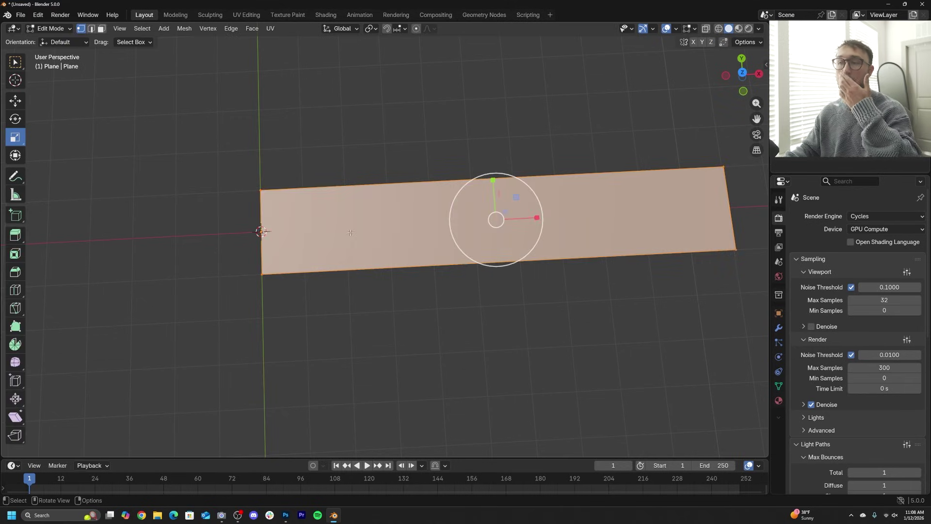
left_click(91, 29)
left_click(261, 223)
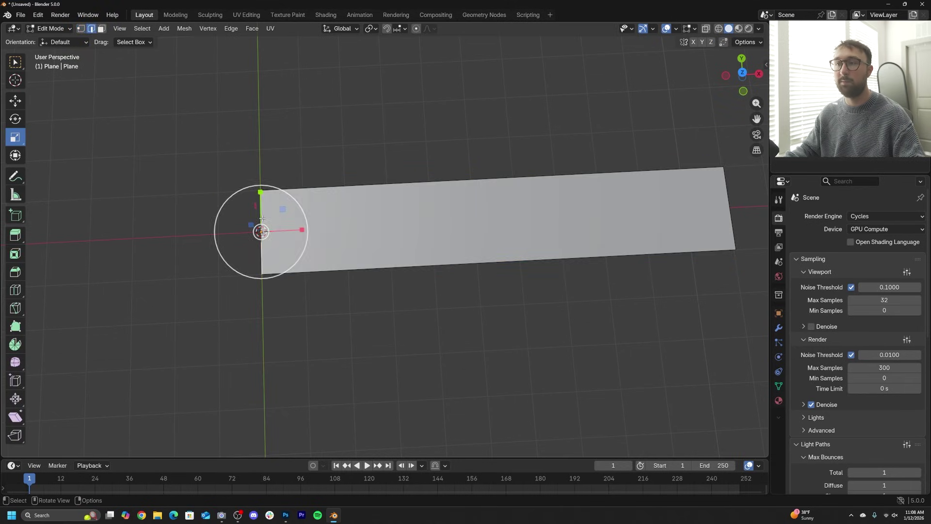
type("s")
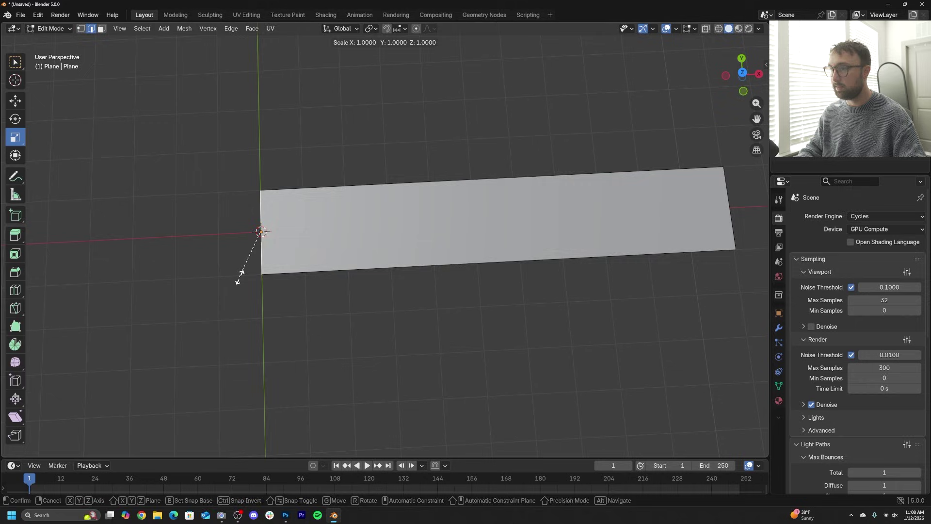
type("0")
key("Return")
key("Tab")
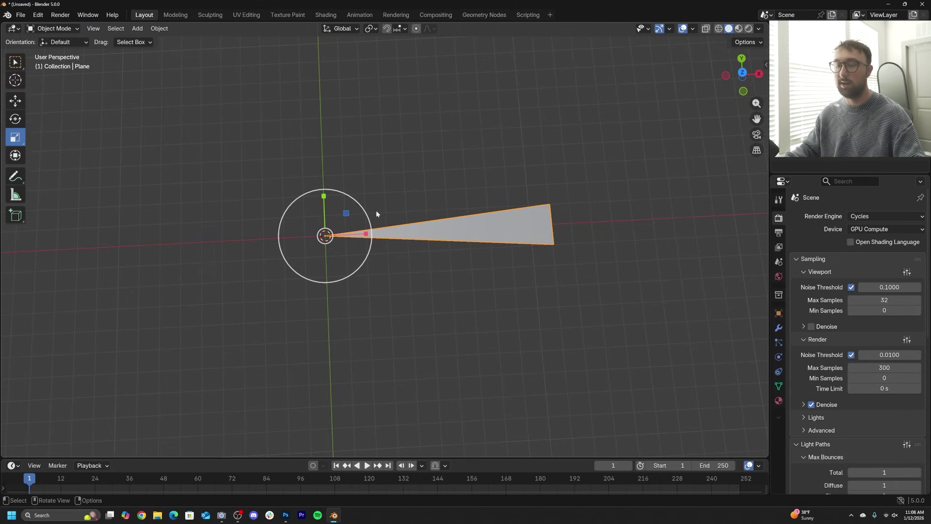
scroll(376, 211, "down", 3)
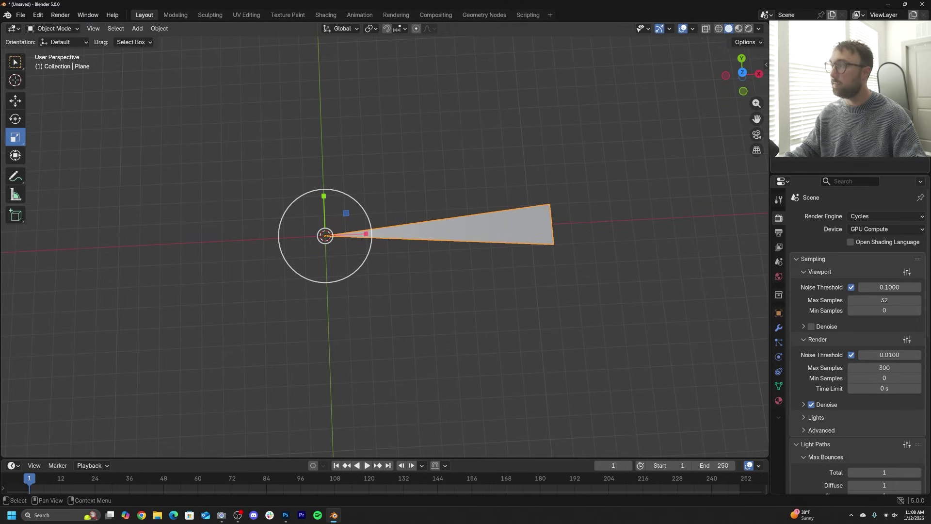
Hide the wedge-shaped plane and add a second mesh plane at the origin named geo.
left_click(12, 100)
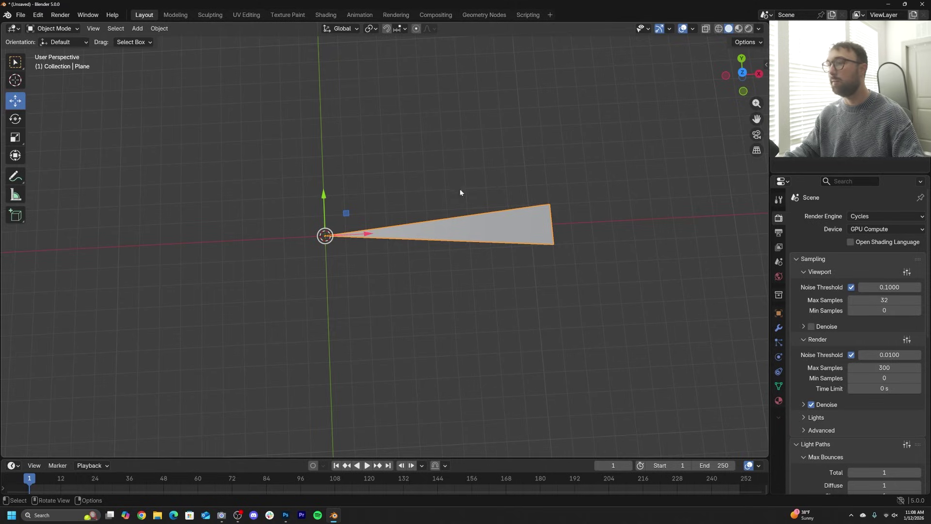
left_click(909, 62)
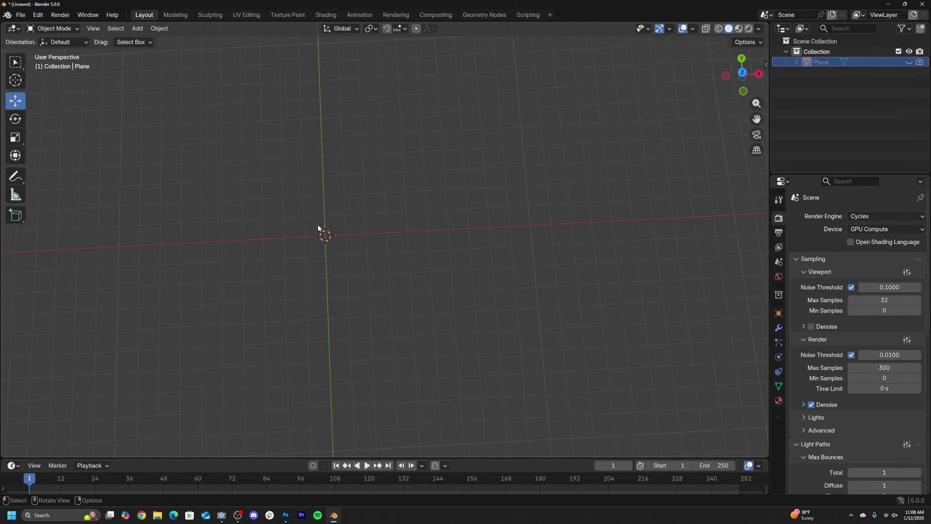
key("shift+a")
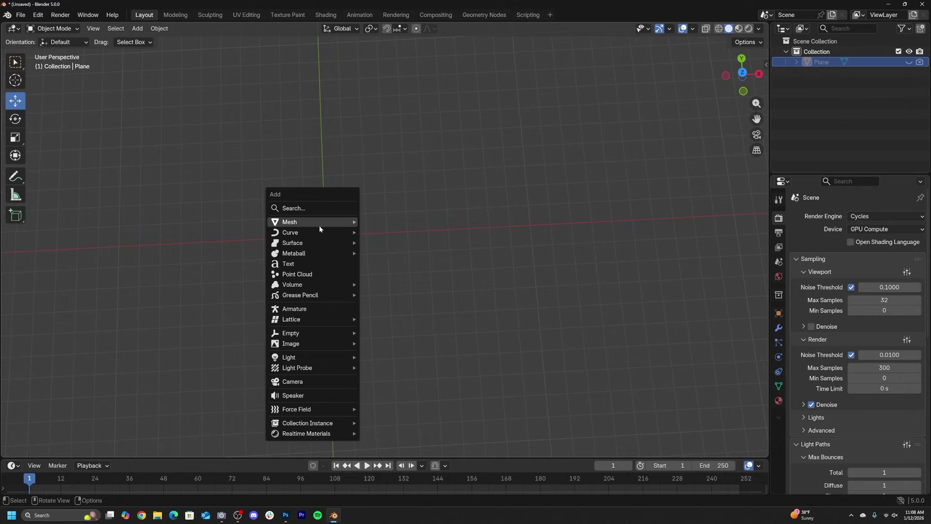
mouse_move(319, 222)
left_click(383, 222)
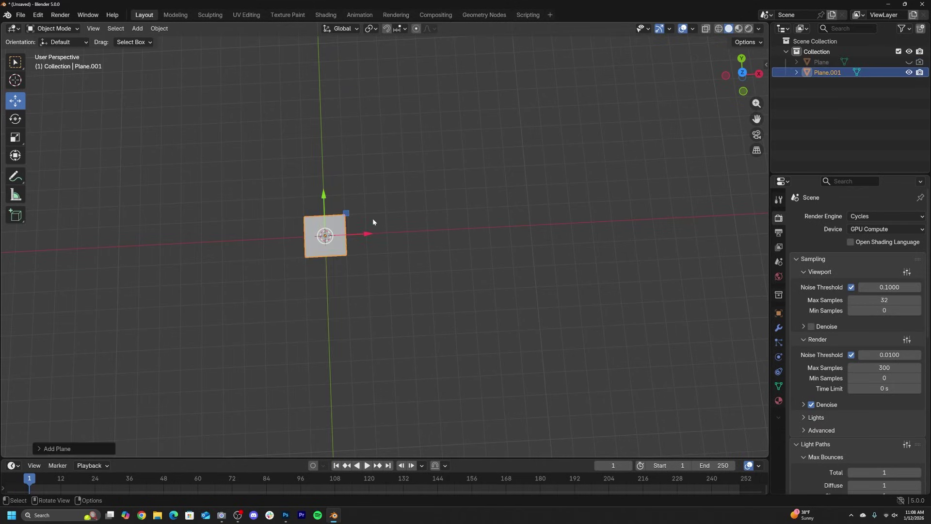
double_click(830, 73)
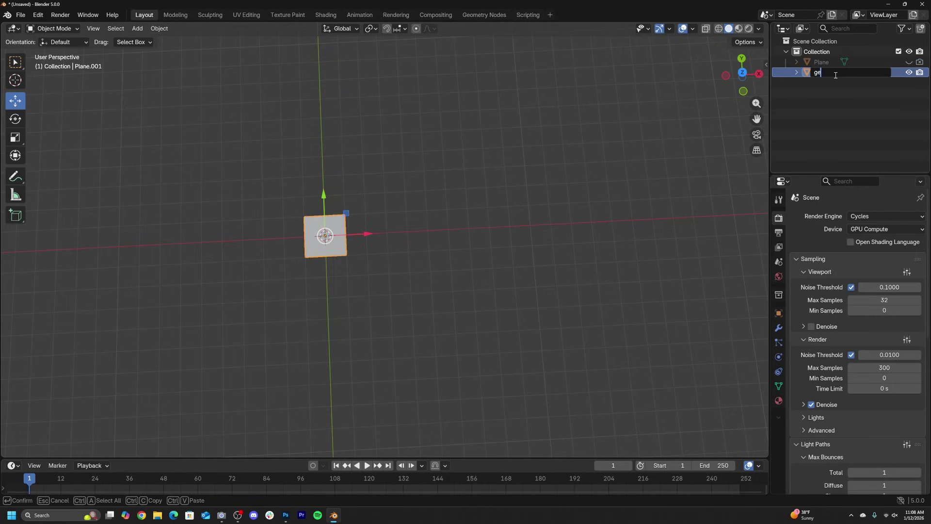
key("Return")
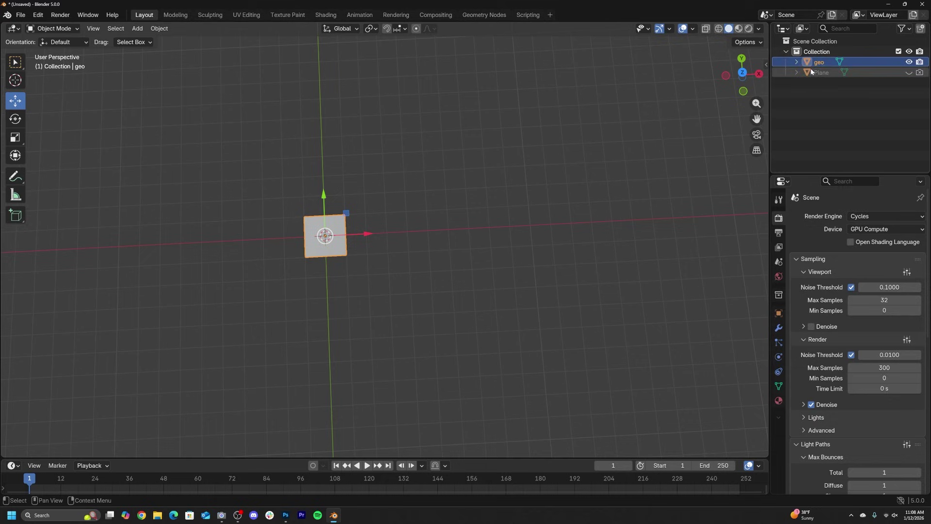
Create a new geometry node tree on geo and delete its Group Input node.
left_click(484, 15)
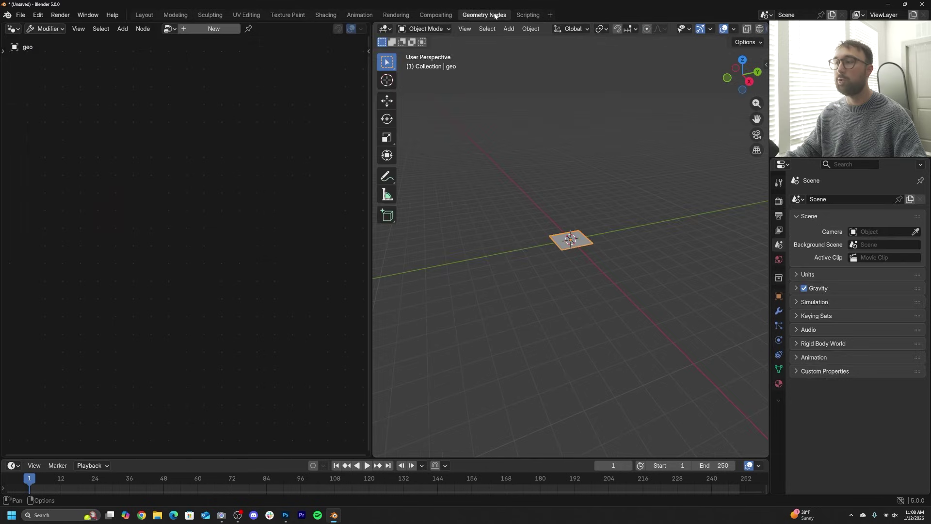
left_click(205, 32)
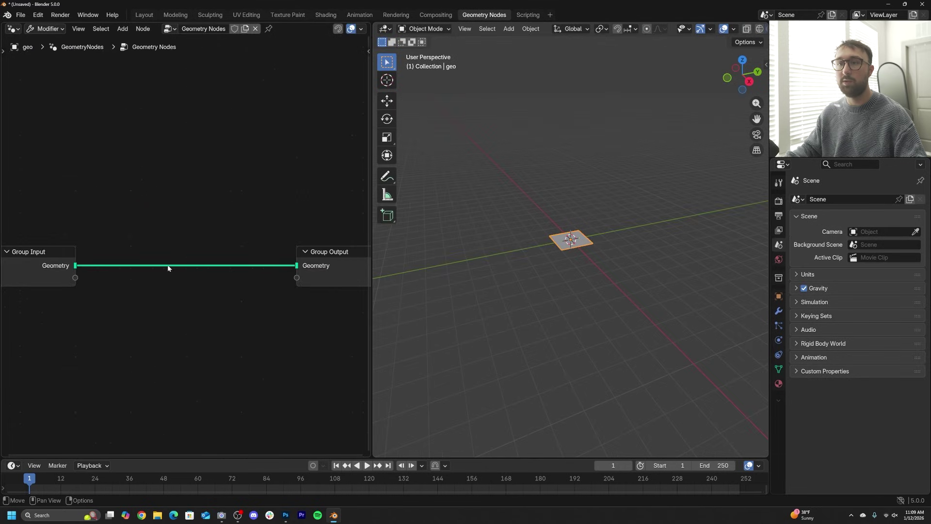
left_click_drag(91, 231, 36, 317)
key("x")
middle_click_drag(119, 290, 77, 290)
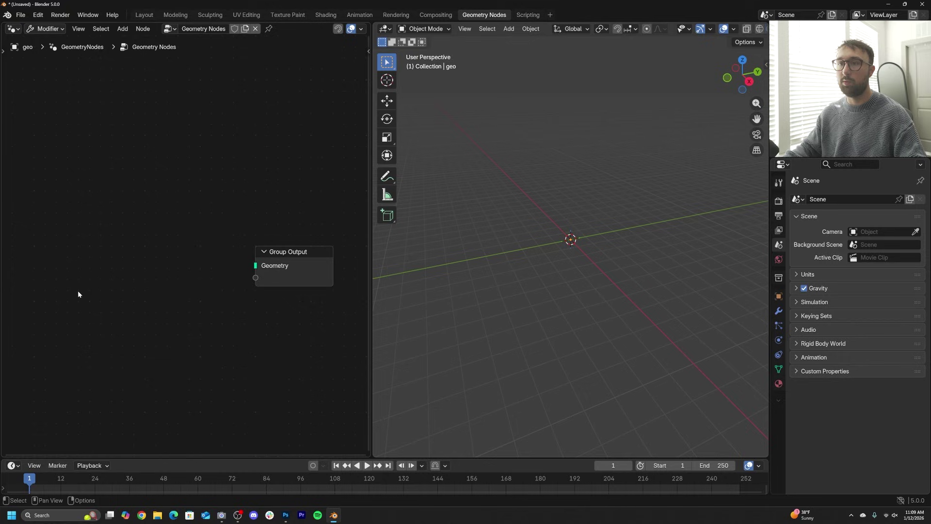
Add a Curve Circle node and connect its Curve output to the Group Output's Geometry.
key("shift+a")
mouse_move(130, 196)
left_click(93, 97)
type("c")
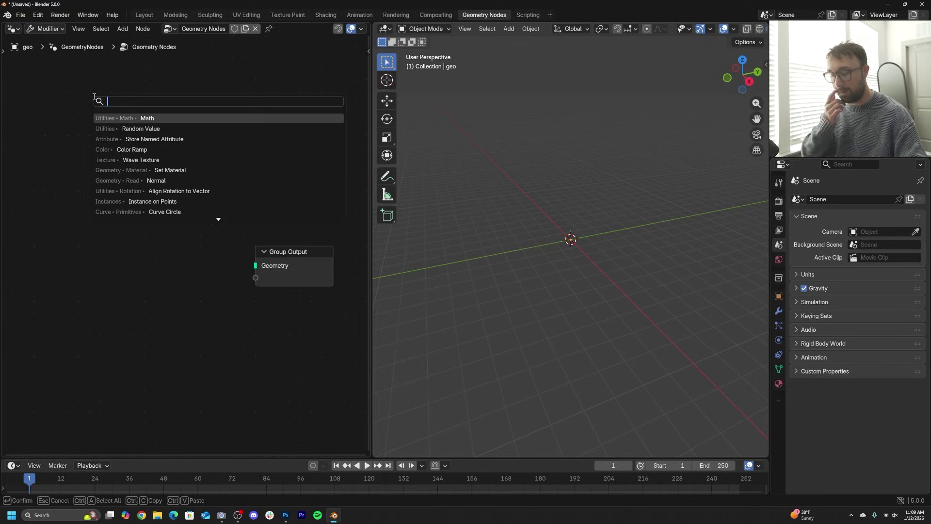
type("irc")
key("Down")
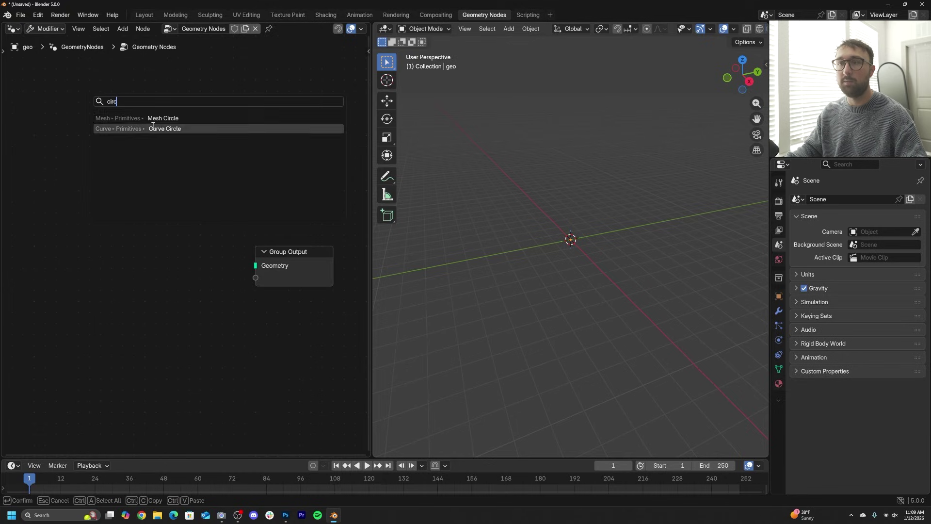
key("Return")
left_click(83, 265)
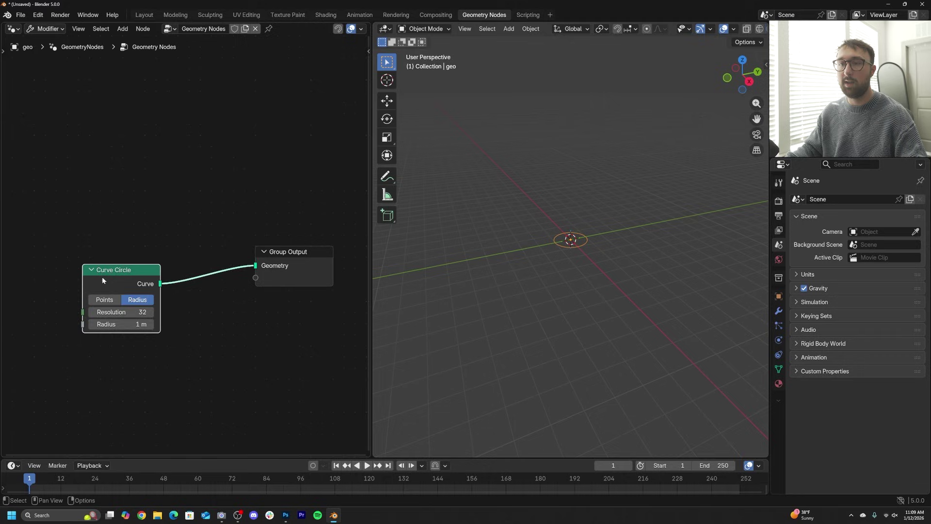
Set the Curve Circle's resolution to 26 and move the node farther from the Group Output.
scroll(97, 238, "up", 2)
middle_click_drag(93, 258, 170, 235)
double_click(169, 257)
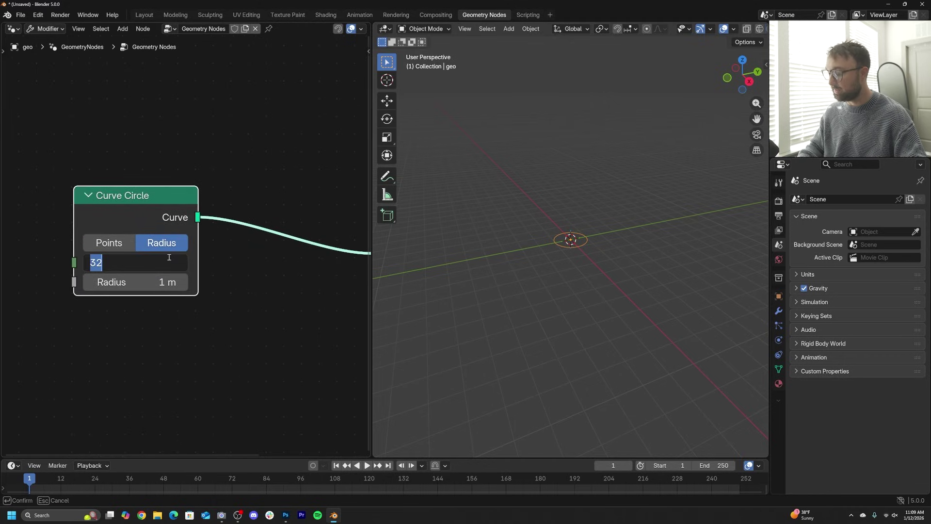
type("26")
key("Return")
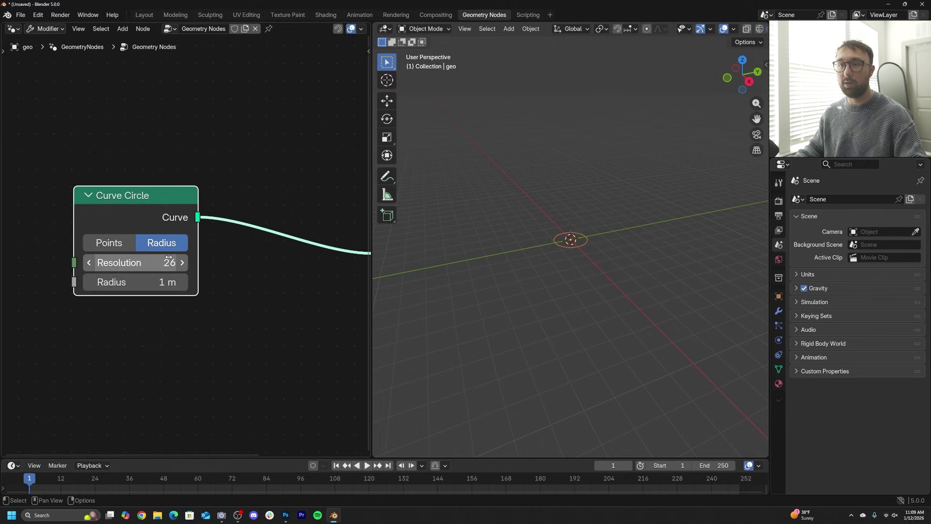
scroll(209, 169, "down", 2)
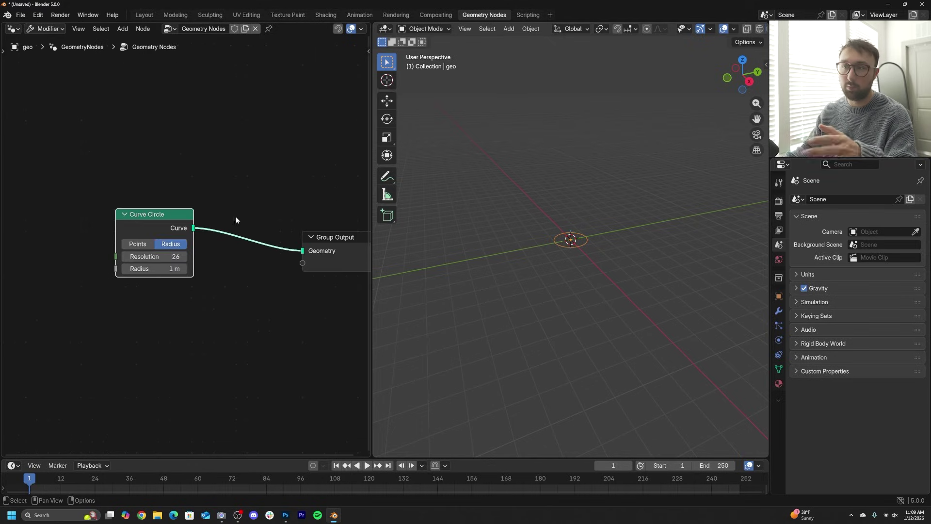
left_click_drag(135, 224, 82, 243)
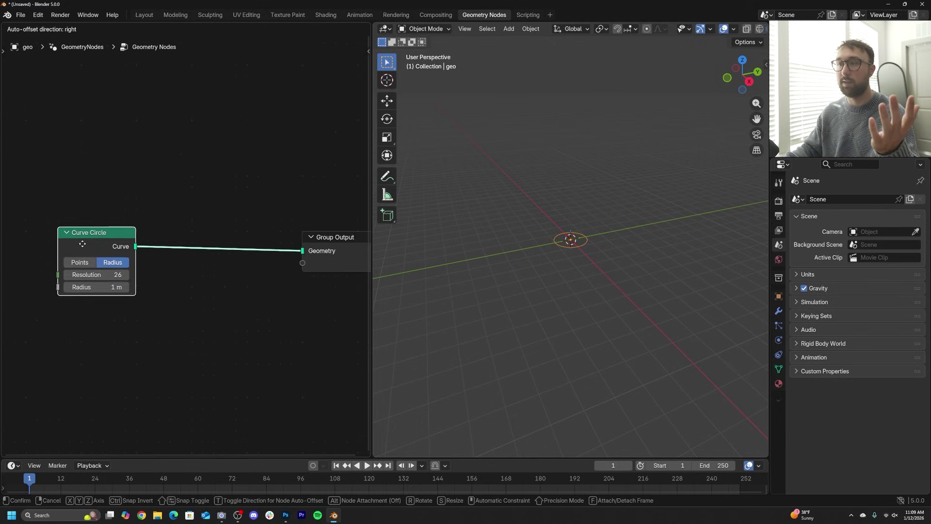
Add an Instance on Points node between the Curve Circle and the Group Output.
key("shift+a")
type("ins")
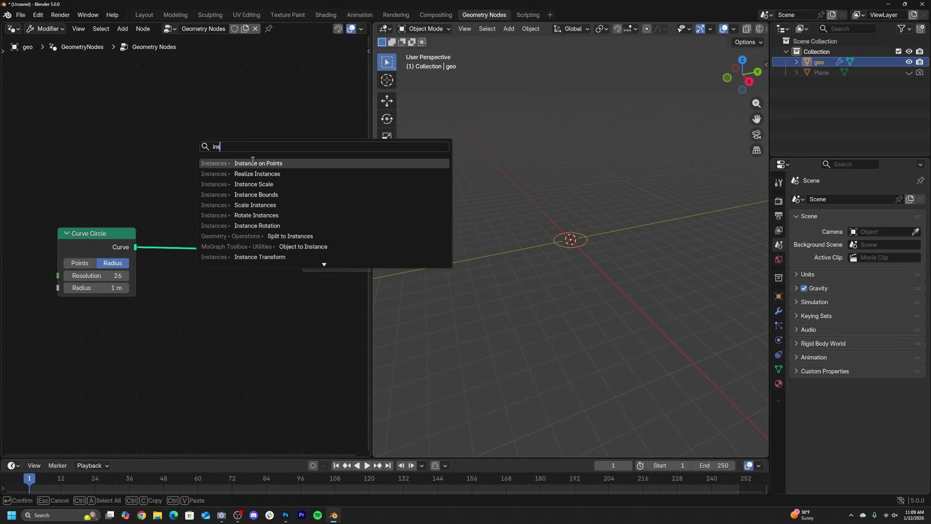
left_click(251, 162)
left_click(186, 191)
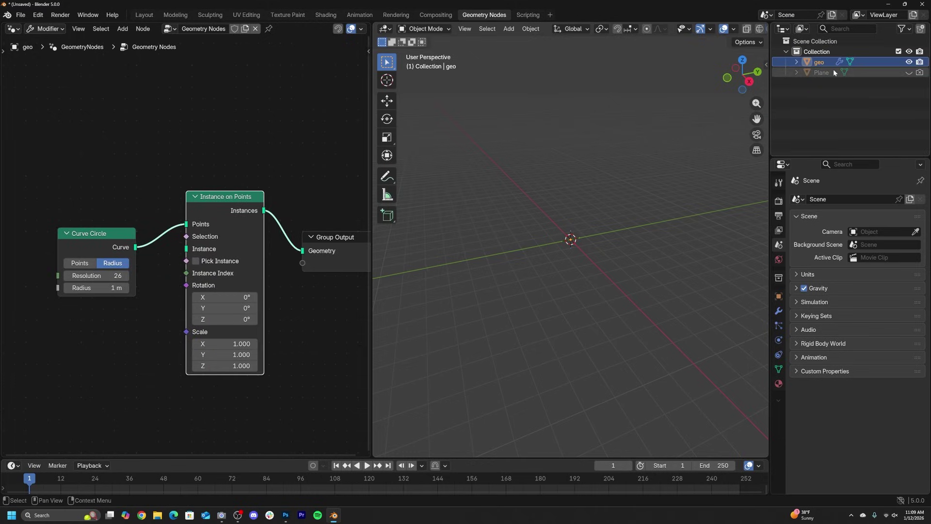
Bring the wedge plane in as an Object Info node and connect its Geometry to the Instance input of Instance on Points.
left_click_drag(819, 77, 97, 330)
left_click(92, 313)
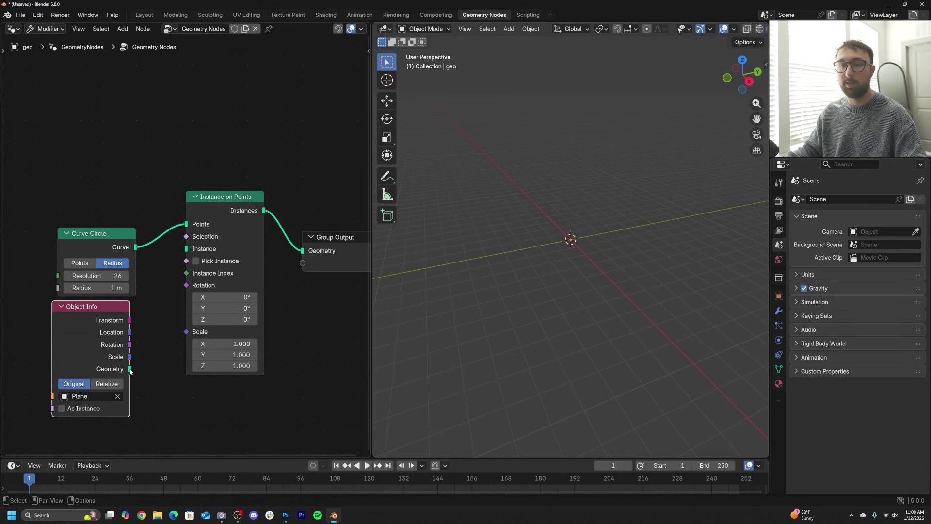
left_click_drag(179, 251, 187, 249)
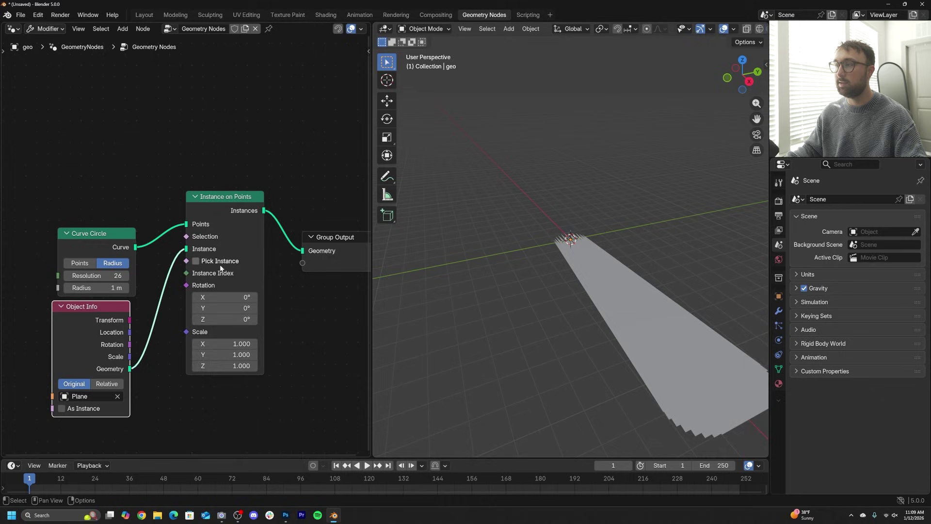
middle_click_drag(645, 221, 679, 323)
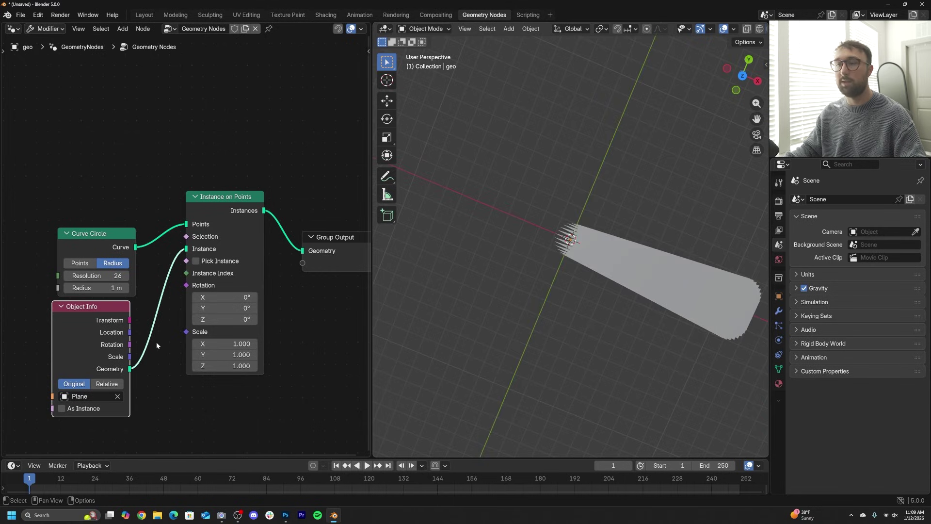
left_click_drag(233, 313, 317, 313)
key("ctrl+z")
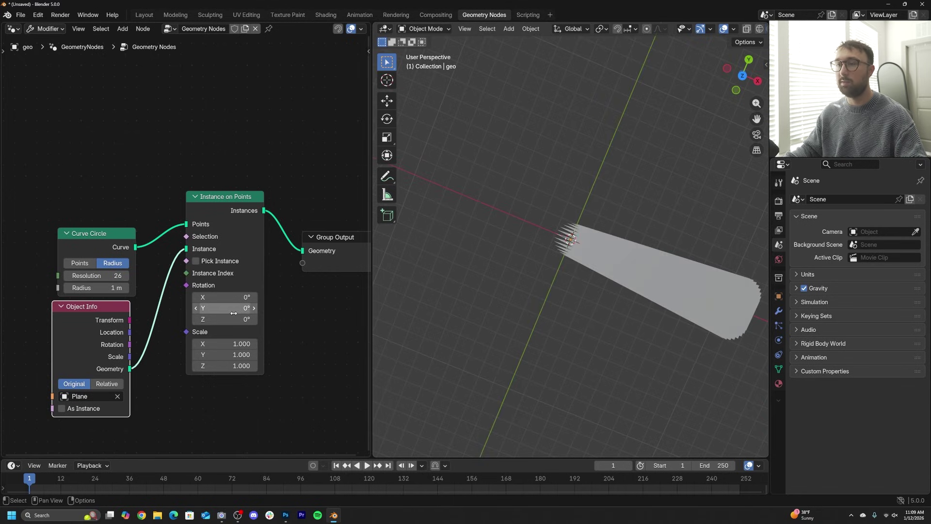
Move the Instance on Points node lower and add an Align Rotation to Vector node below Object Info.
scroll(242, 321, "down", 1)
left_click_drag(232, 205, 227, 345)
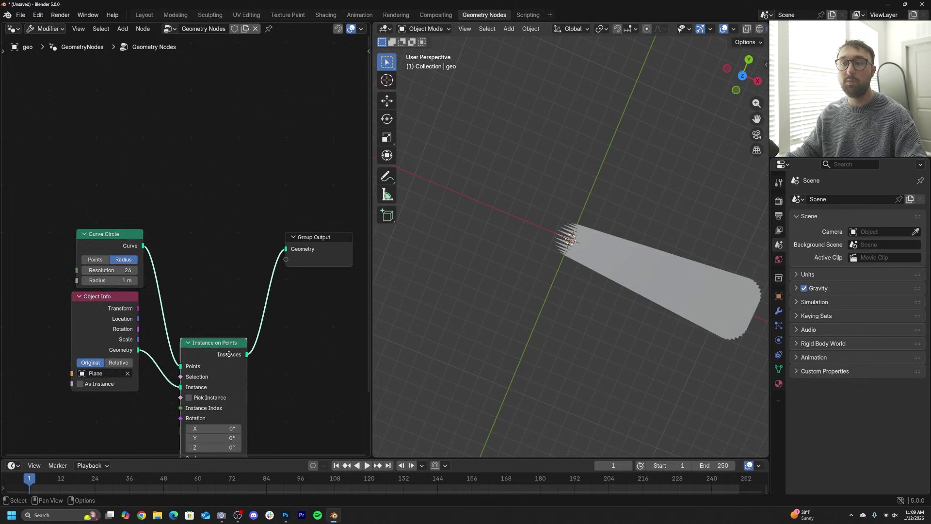
middle_click_drag(132, 426, 179, 196)
key("shift+a")
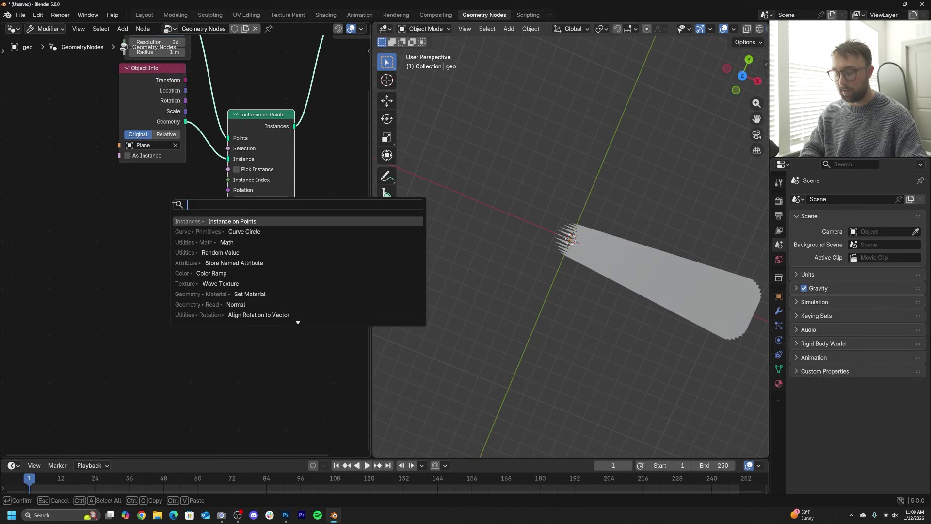
type("align")
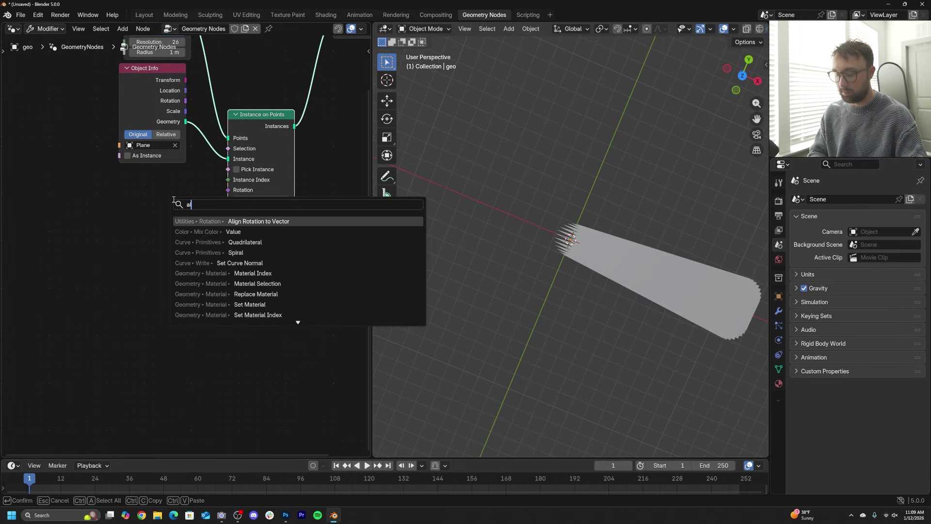
left_click(242, 220)
left_click(127, 195)
Add a Normal node beside Align Rotation to Vector and connect its Normal output to the Vector input.
key("shift+a")
left_click(92, 191)
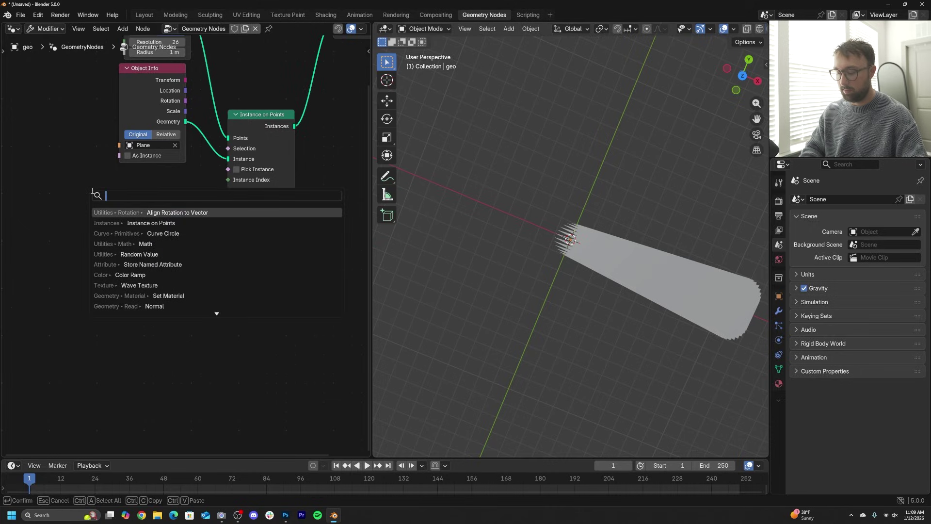
type("nor")
left_click(148, 223)
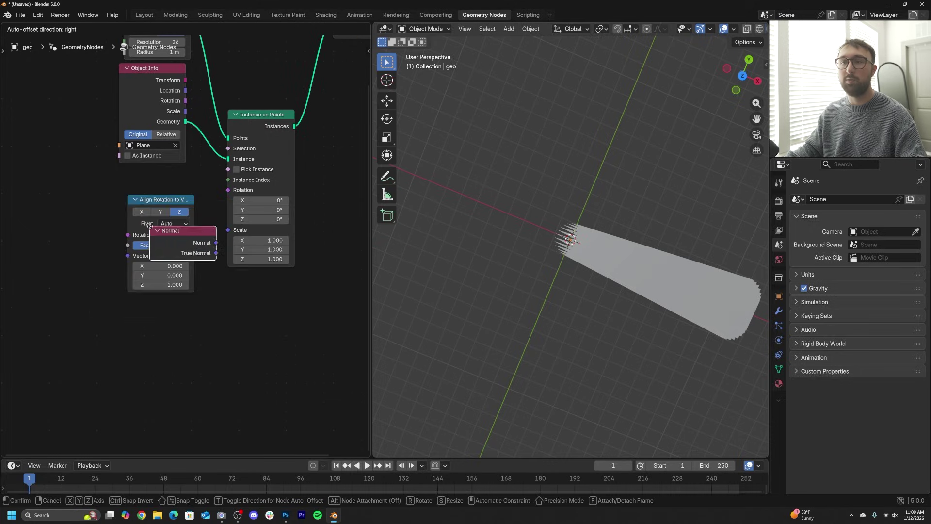
left_click(34, 225)
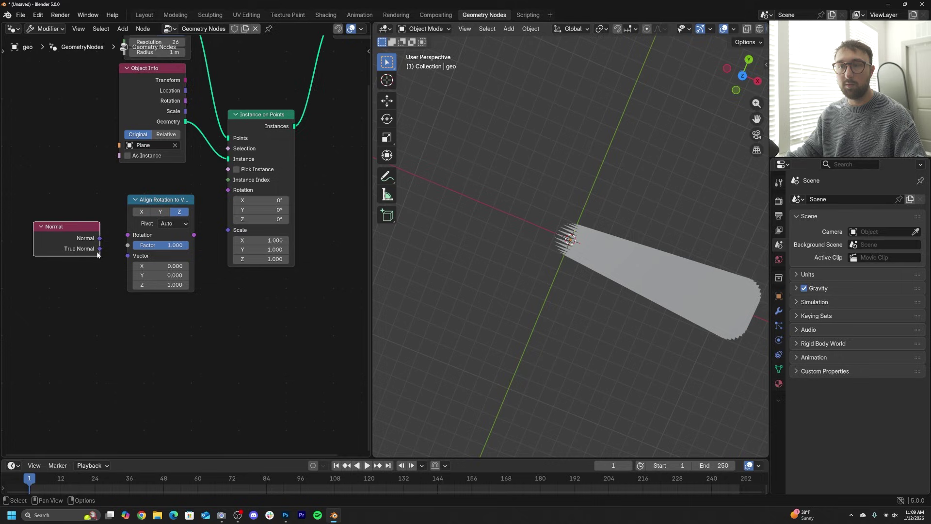
left_click_drag(100, 238, 128, 255)
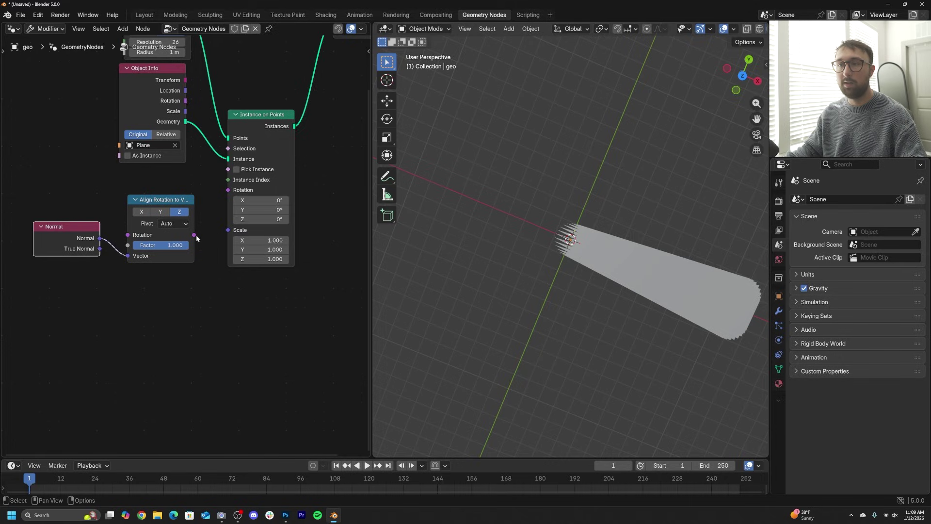
Connect the aligned rotation to Instance on Points' Rotation, set the alignment axis to X, and view the ring from the top.
left_click_drag(194, 234, 228, 190)
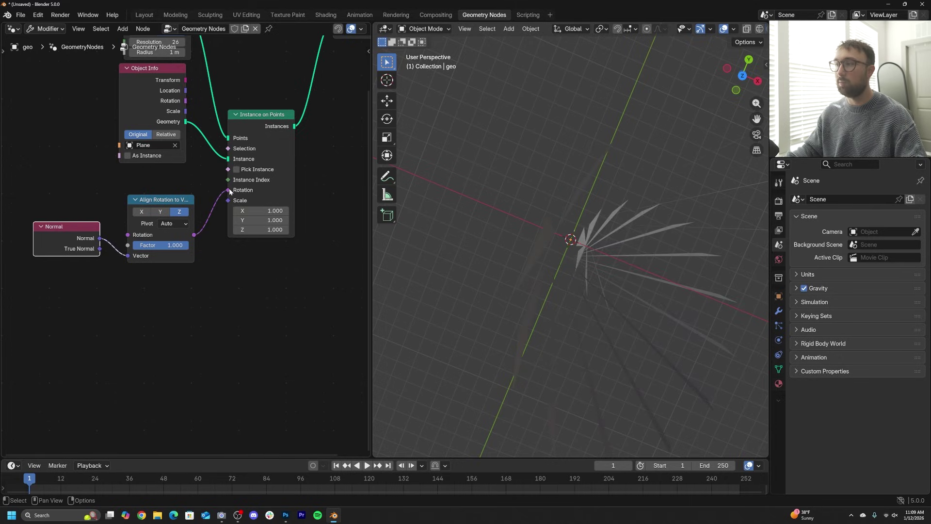
left_click(161, 212)
left_click(143, 213)
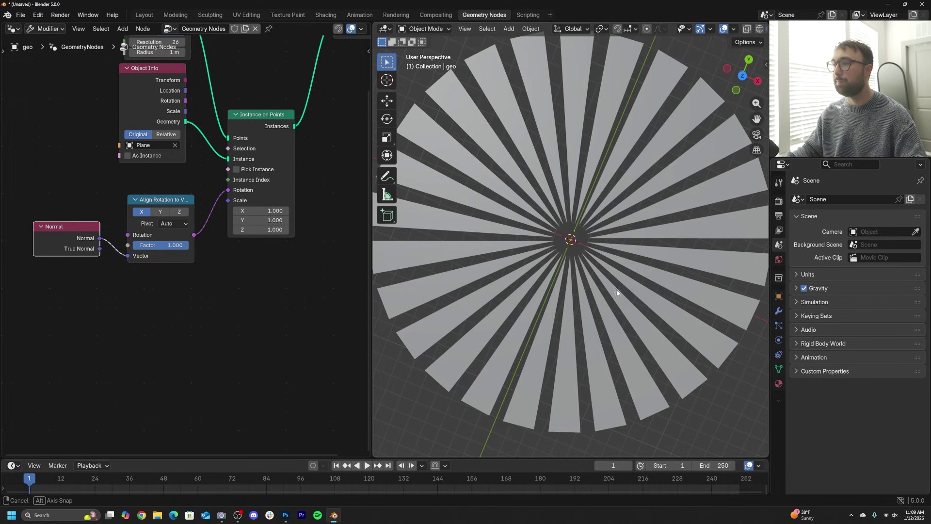
middle_click_drag(617, 293, 672, 150)
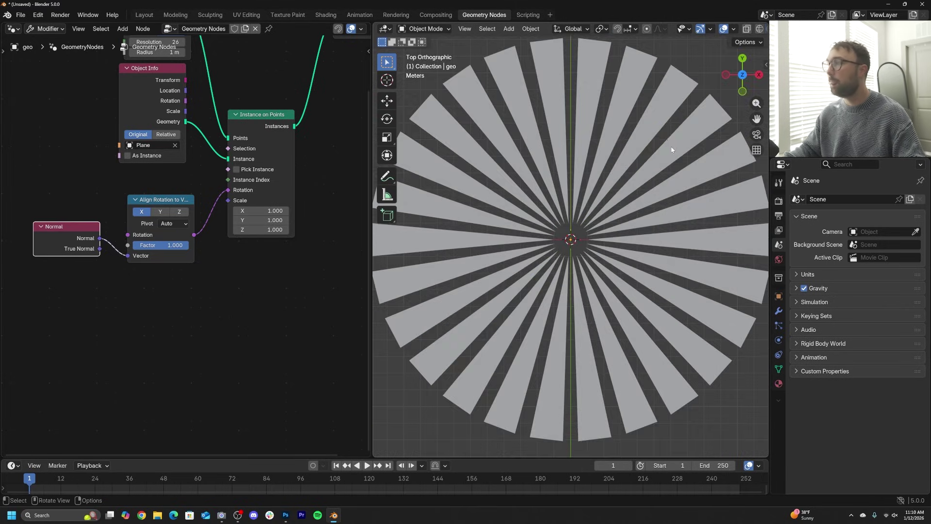
Unhide and select the wedge plane, and move its mesh slightly along negative X in Edit Mode so the tip passes its origin.
left_click(685, 241)
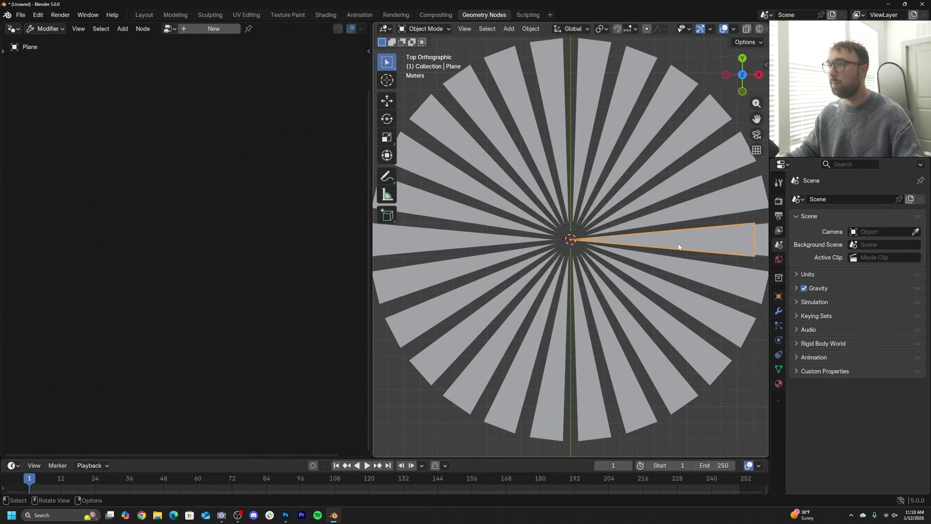
scroll(680, 247, "up", 2)
middle_click_drag(679, 246, 638, 252, "shift")
scroll(626, 250, "down", 2)
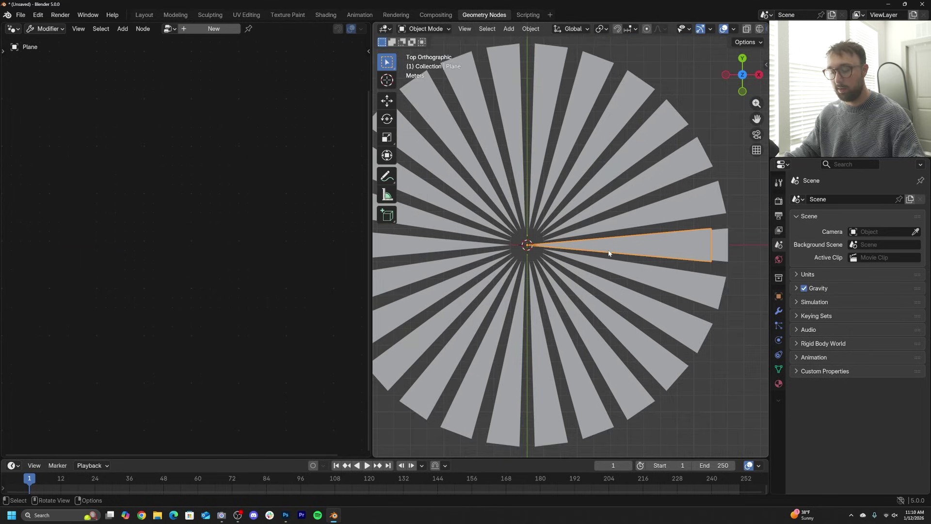
key("Tab")
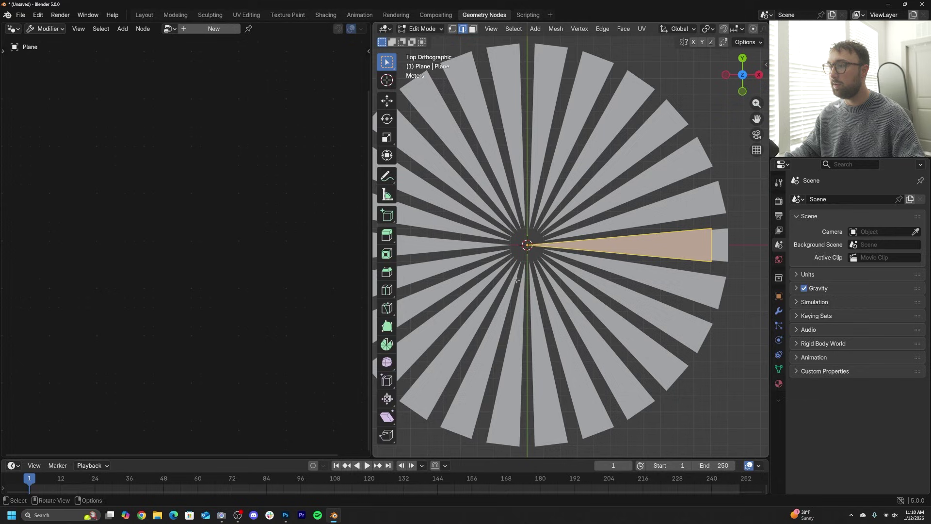
left_click(386, 101)
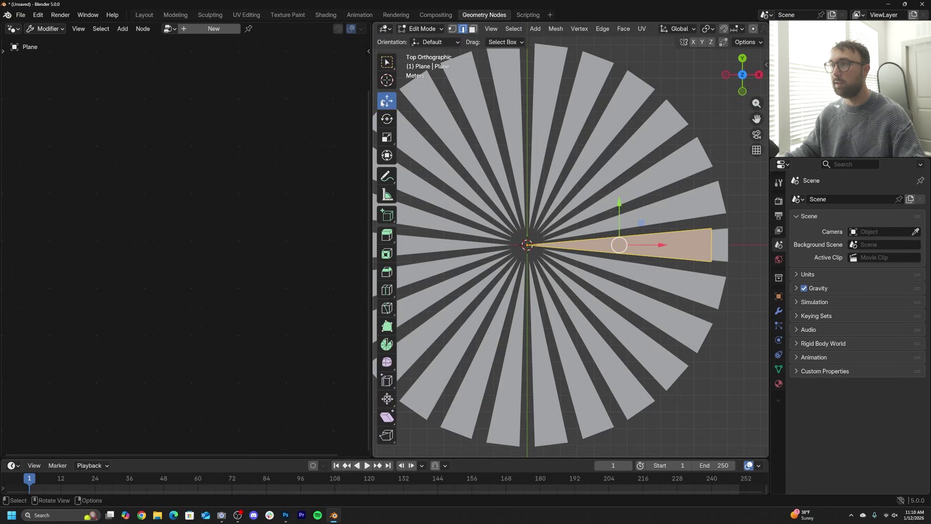
scroll(661, 257, "up", 3)
left_click_drag(697, 250, 675, 256)
scroll(675, 256, "up", 3)
key("Tab")
scroll(544, 260, "down", 2)
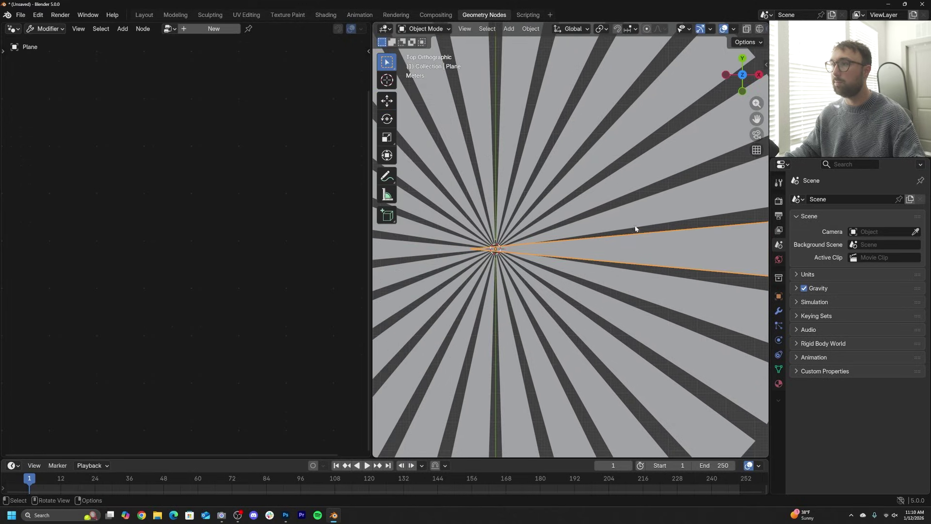
Move the wedge plane object outward along X, away from the center of the radial arrangement.
left_click(386, 99)
scroll(577, 244, "down", 1)
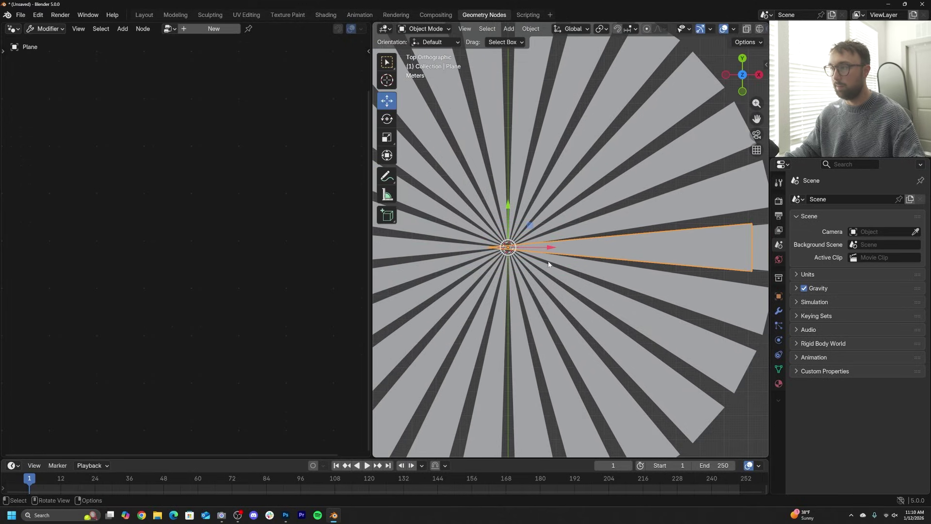
scroll(621, 254, "up", 3)
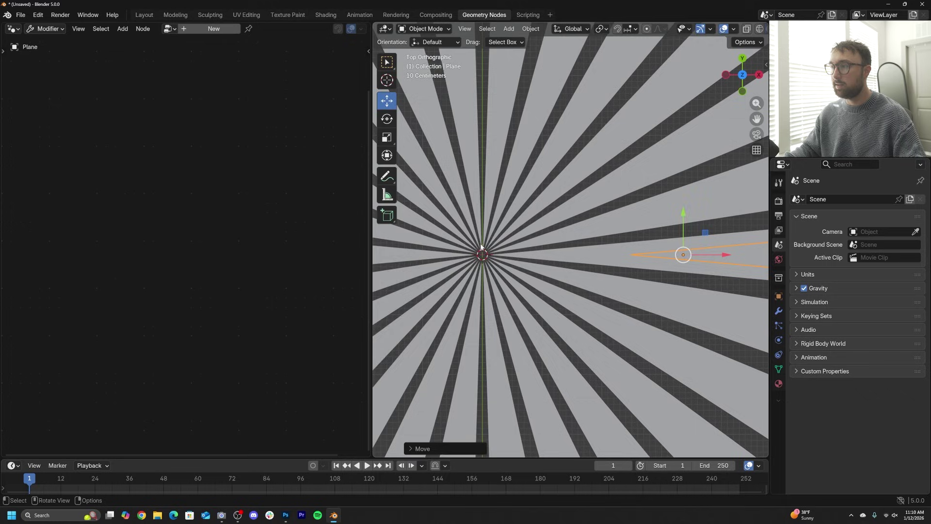
Shift the wedge's mesh a little farther along negative X in Edit Mode to adjust how the instance tips meet at the center.
key("Tab")
scroll(482, 229, "down", 3)
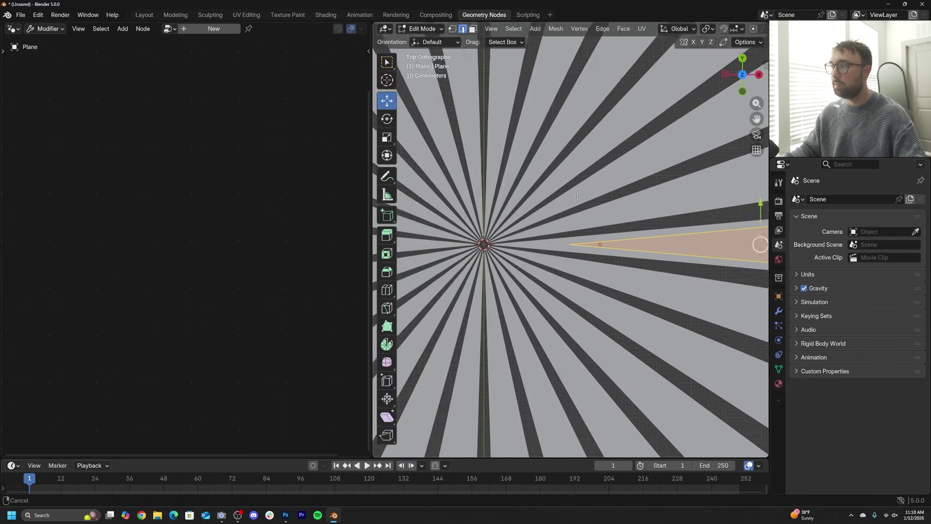
middle_click_drag(619, 262, 571, 263, "shift")
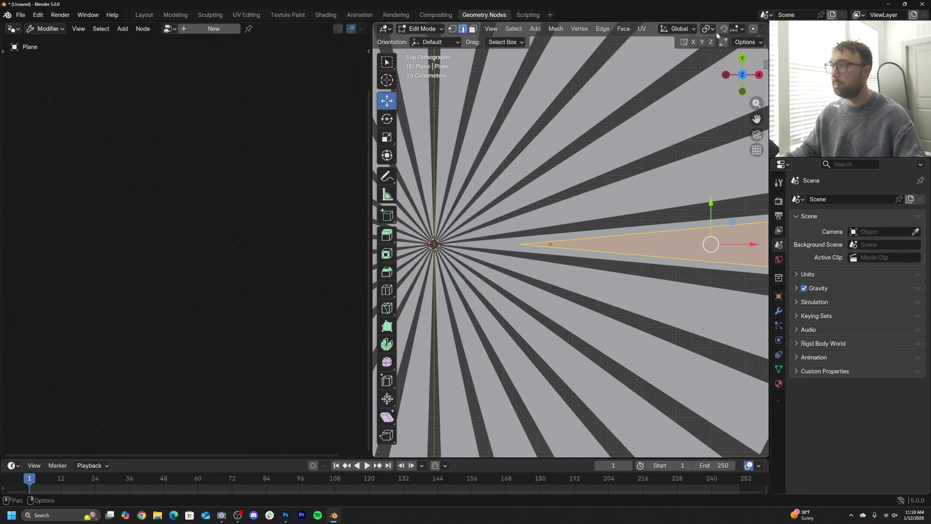
left_click_drag(755, 244, 749, 245)
key("Tab")
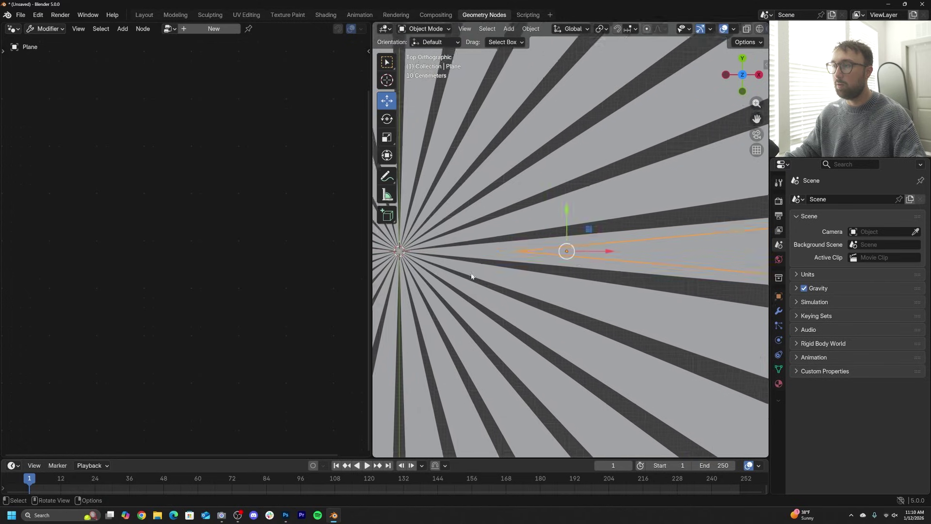
middle_click_drag(471, 276, 639, 261, "shift")
scroll(551, 245, "down", 4)
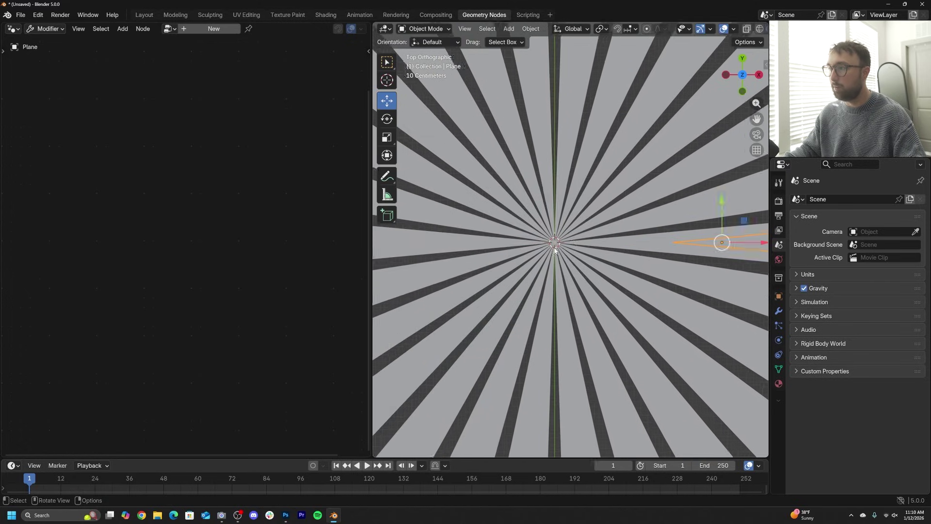
Scale up the wedge's outer edge in Edit Mode until the gaps between neighbouring instances close.
middle_click_drag(641, 220, 586, 245, "shift")
scroll(586, 245, "down", 6)
middle_click_drag(673, 261, 553, 262, "shift")
key("Tab")
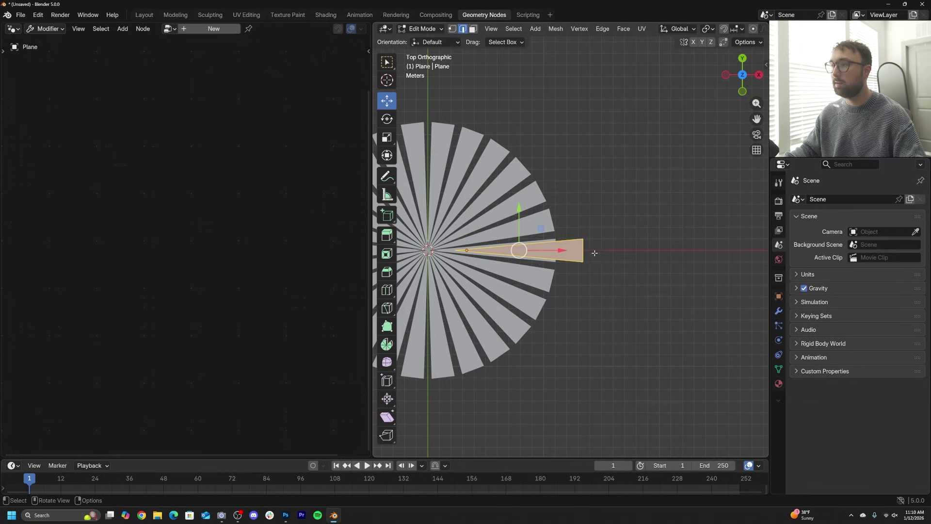
scroll(584, 253, "up", 5)
key("s")
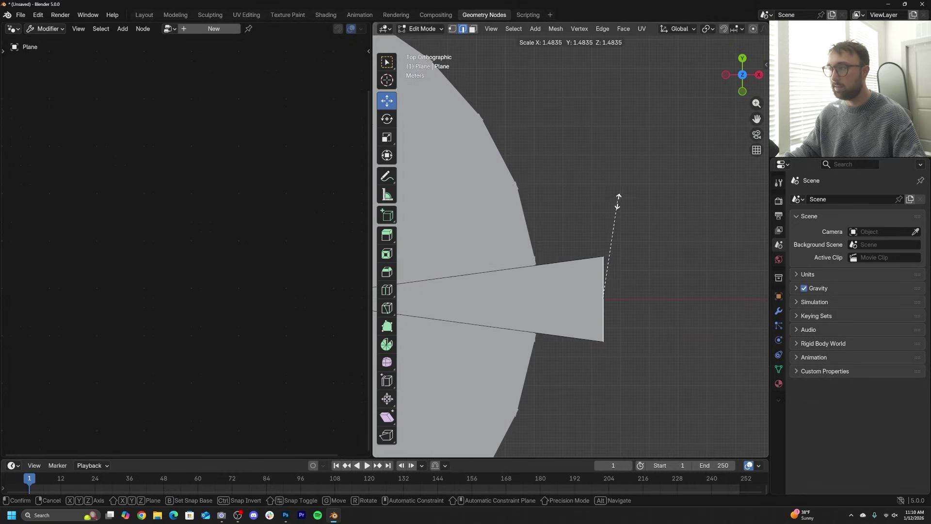
left_click(613, 213)
scroll(631, 219, "up", 4)
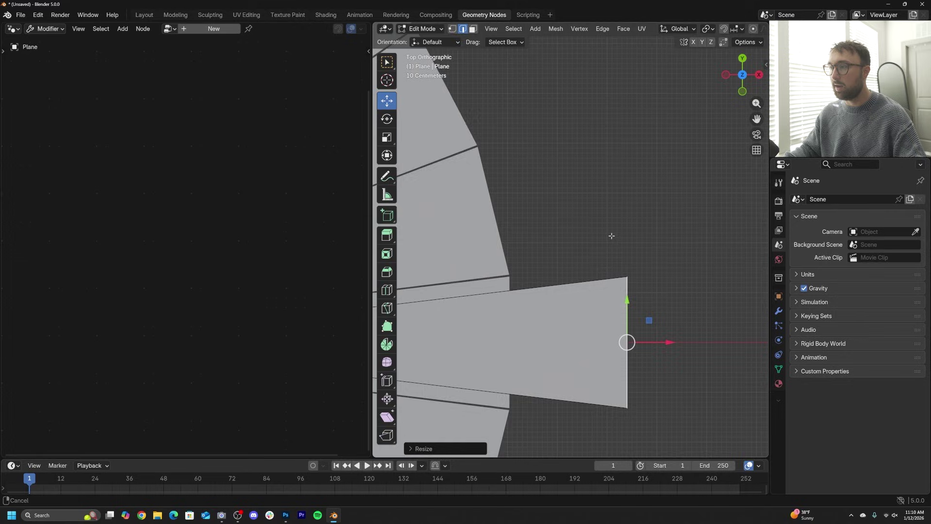
key("s")
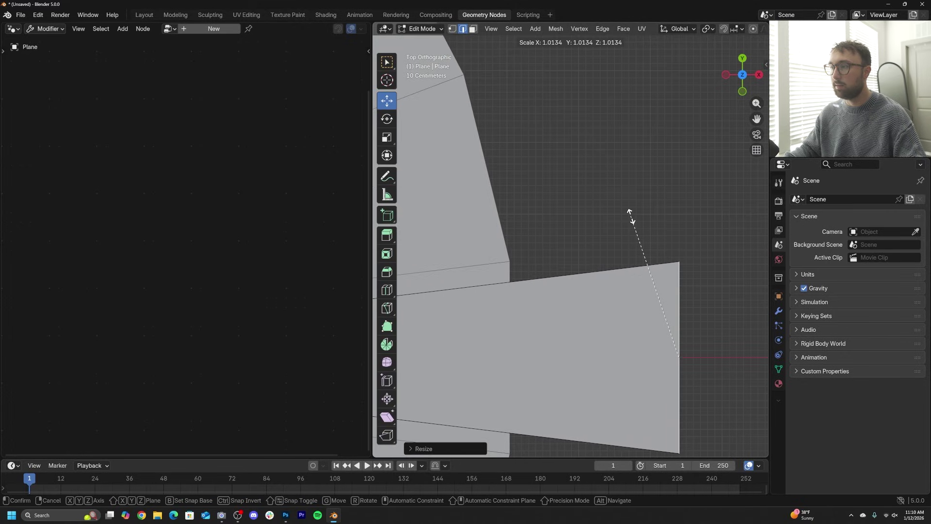
left_click(630, 213)
key("Tab")
scroll(564, 281, "down", 5)
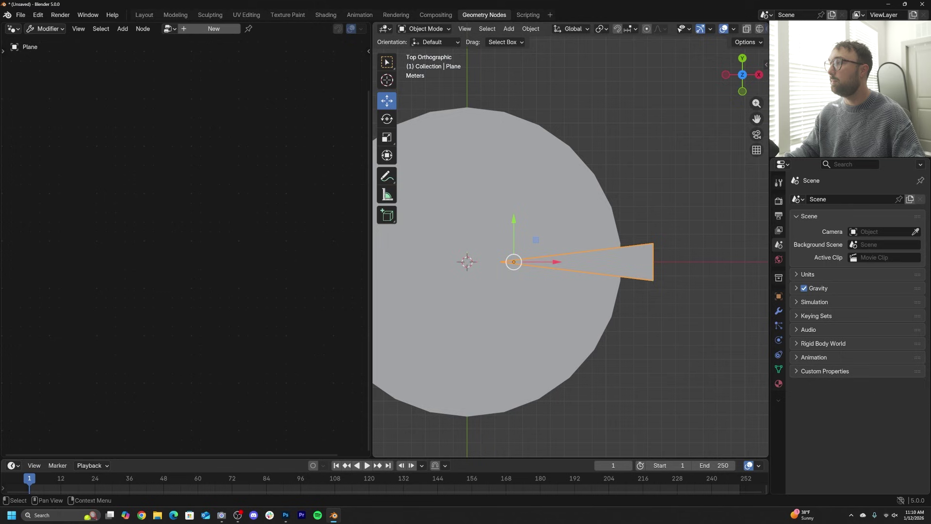
Hide the wedge plane and select the geo object.
key("h")
middle_click_drag(558, 253, 639, 251, "shift")
left_click(638, 251)
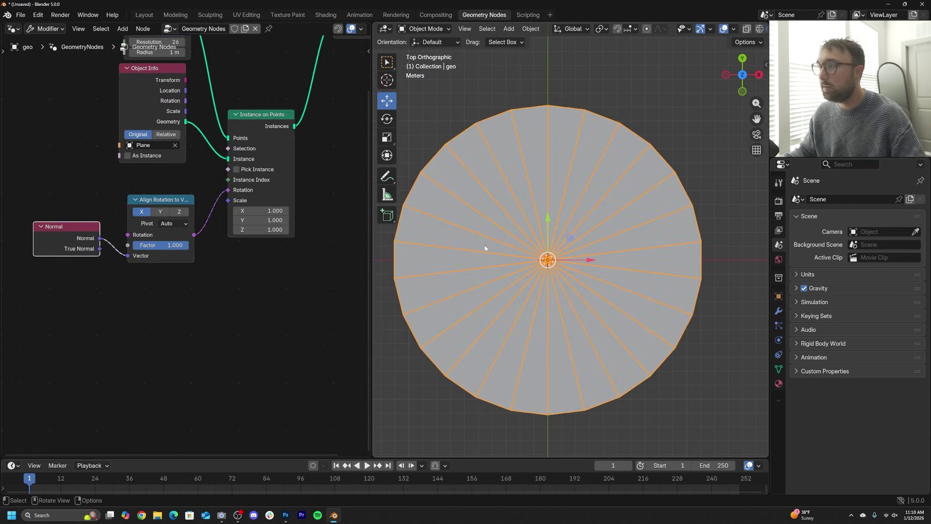
Move the Group Output node lower and farther from Instance on Points, roughly in line with its Instances output.
scroll(497, 249, "down", 4)
scroll(258, 208, "up", 4)
middle_click_drag(258, 208, 49, 352)
scroll(208, 192, "down", 5)
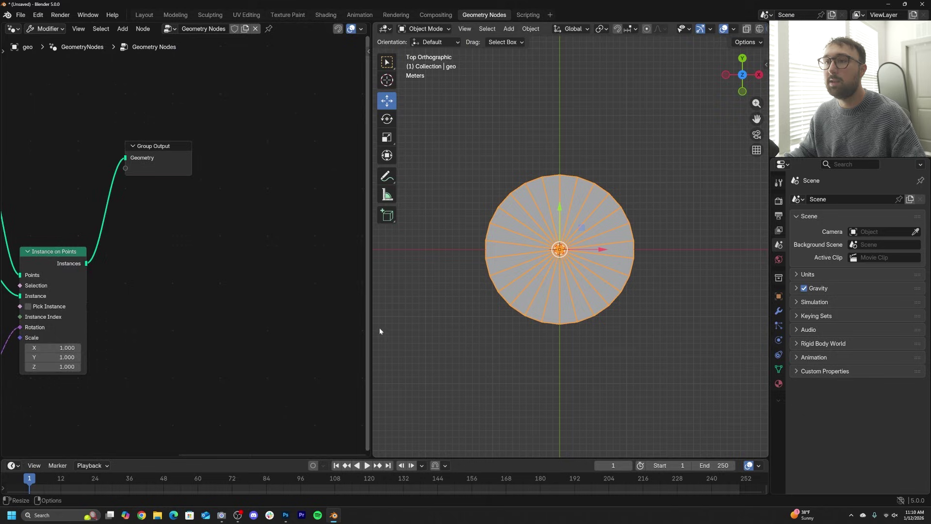
left_click_drag(155, 163, 221, 276)
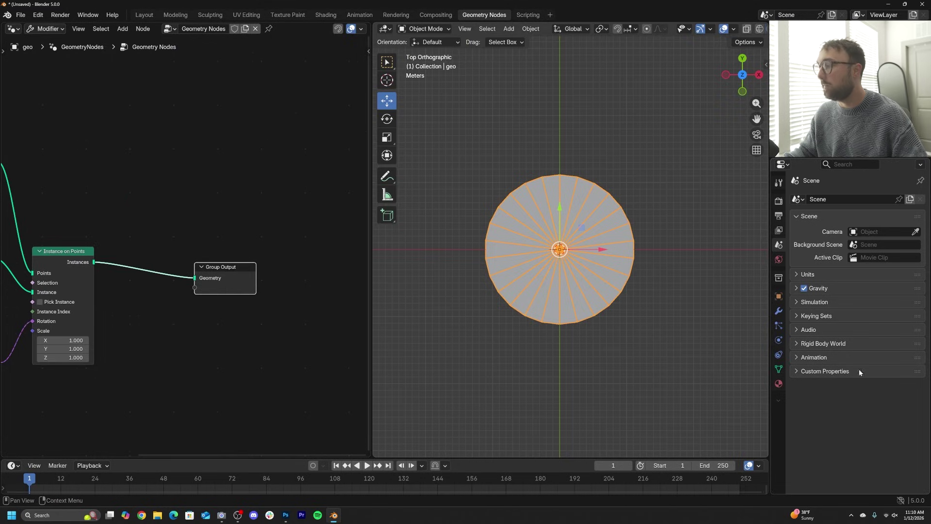
Create a new material on the geo object and set its surface shader to Emission.
left_click(774, 386)
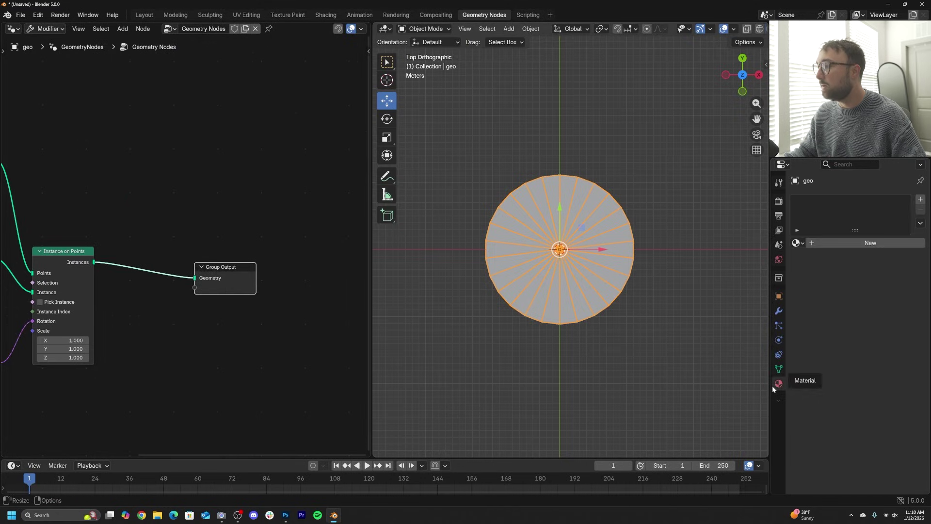
left_click(860, 245)
left_click(881, 290)
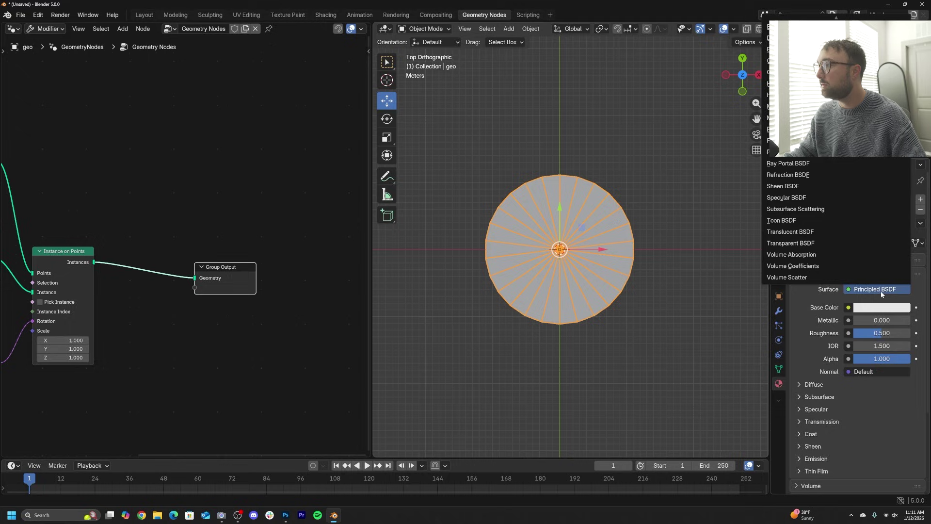
left_click(788, 48)
Switch the viewport to Material Preview shading and hide its overlays.
scroll(607, 151, "up", 5)
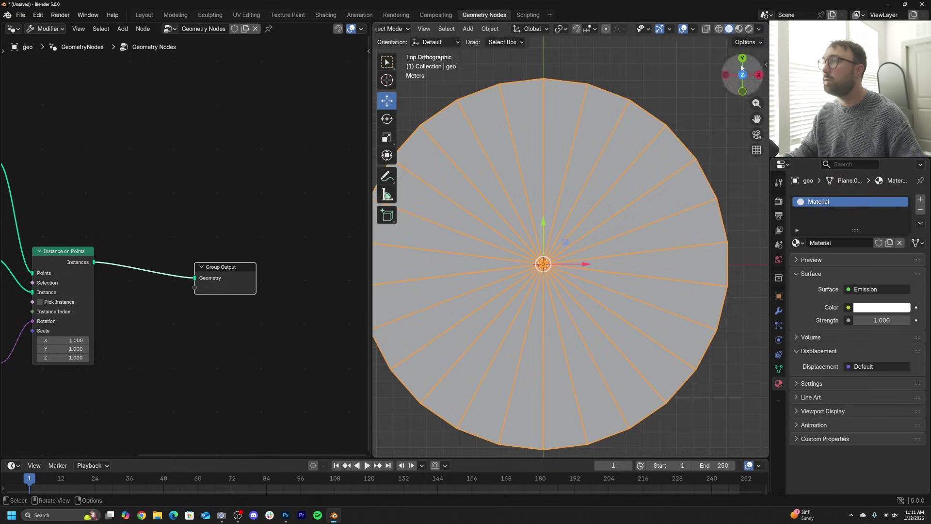
scroll(740, 29, "down", 3)
left_click(739, 29)
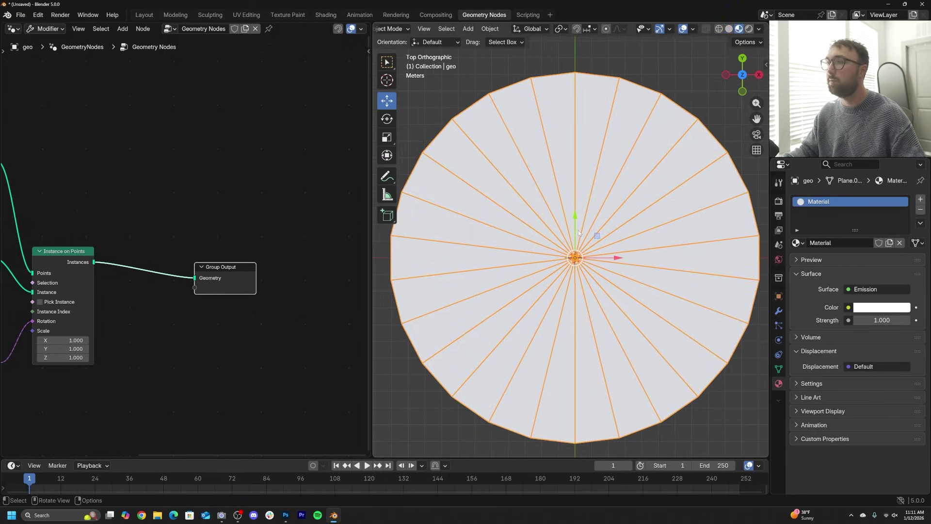
left_click(684, 29)
Insert a Set Material node between Instance on Points and Group Output and assign the emission material named Material.
key("shift+a")
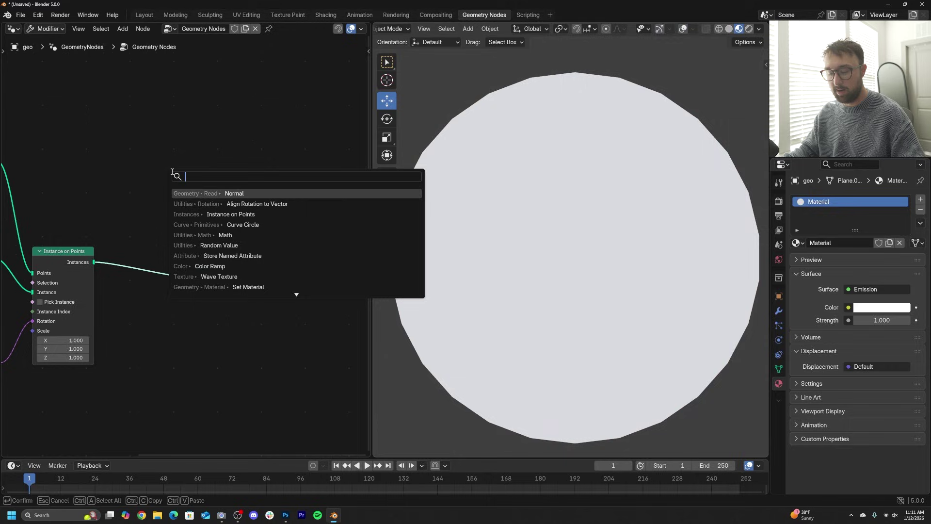
type("set m")
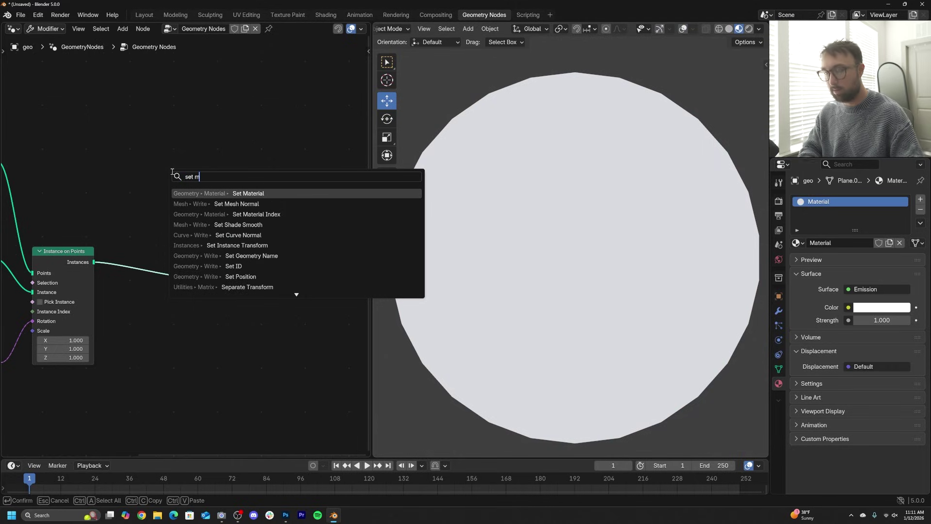
left_click(220, 195)
left_click(134, 247)
left_click(147, 280)
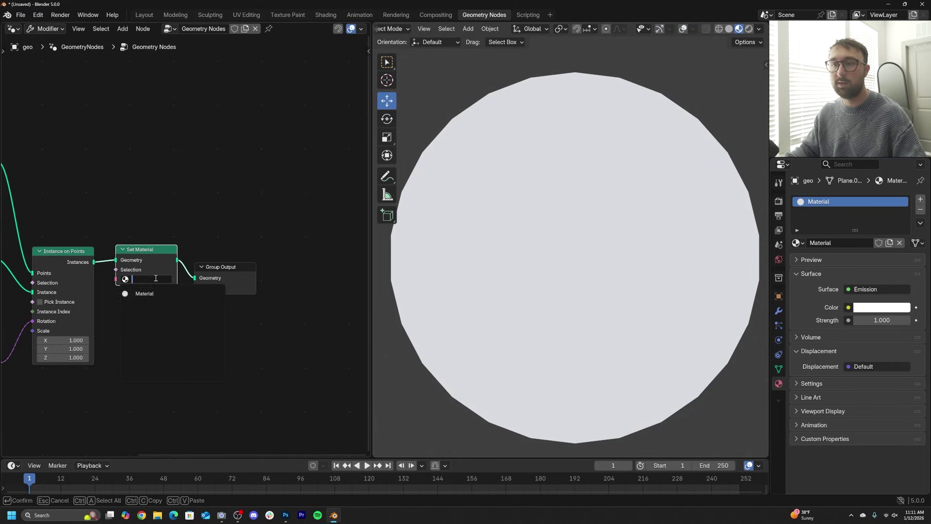
left_click(145, 292)
Switch the viewport to Rendered shading and set the render engine to EEVEE.
left_click(749, 29)
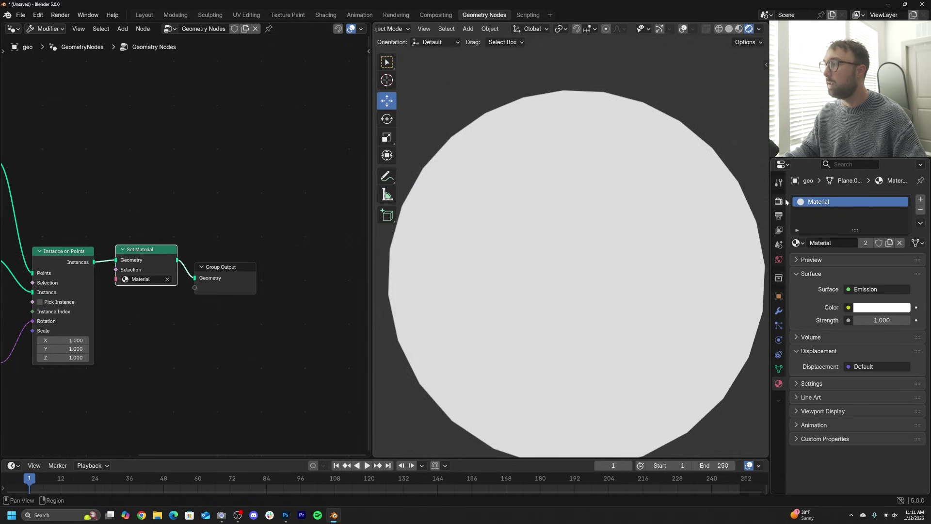
left_click(779, 201)
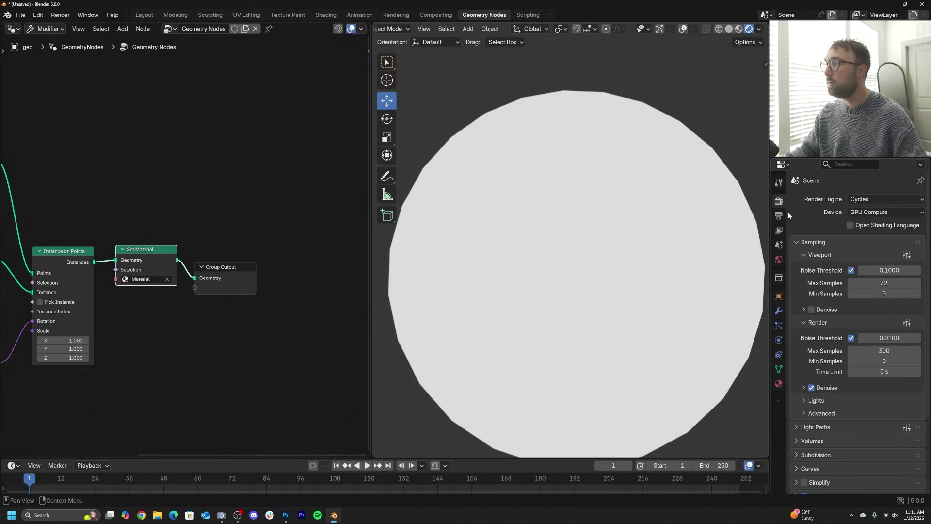
left_click(890, 199)
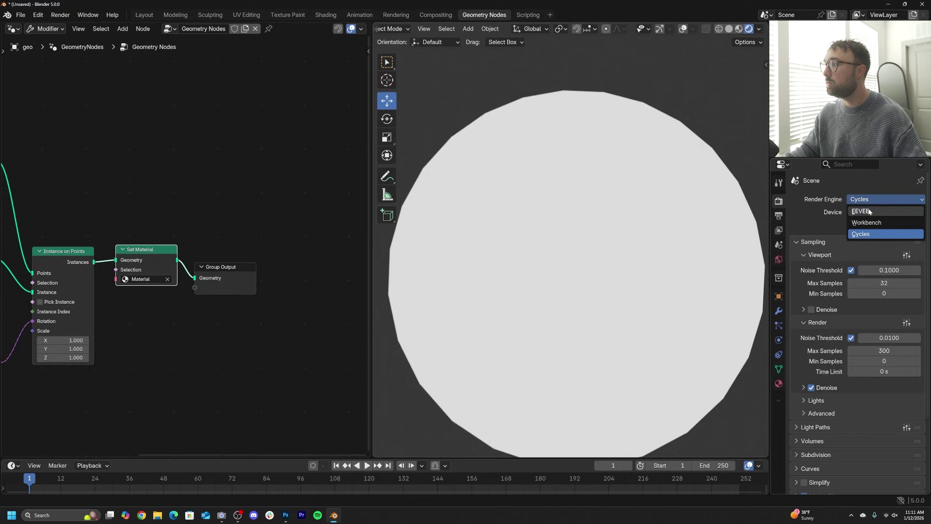
left_click(868, 211)
scroll(624, 287, "down", 2)
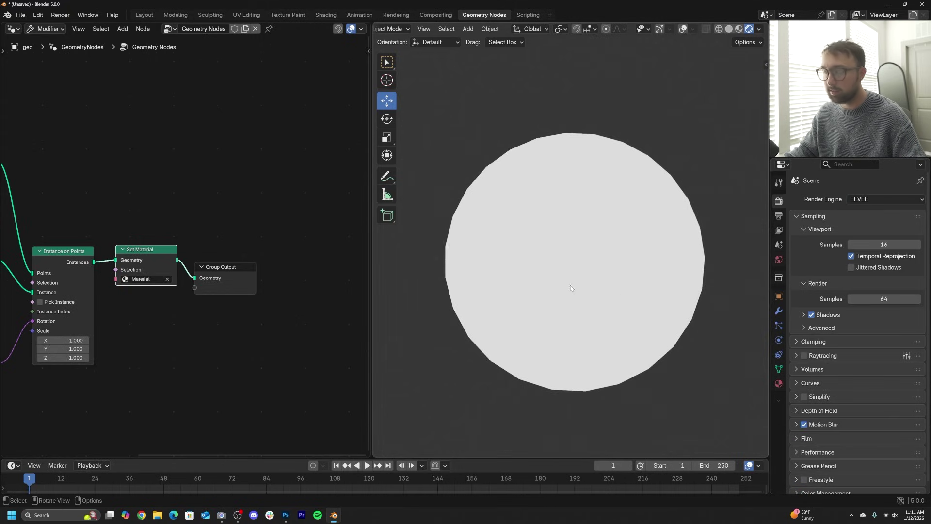
View the disc from an angle and return the viewport to the top view.
key("Tab")
key("Tab")
key("grave")
left_click(573, 245)
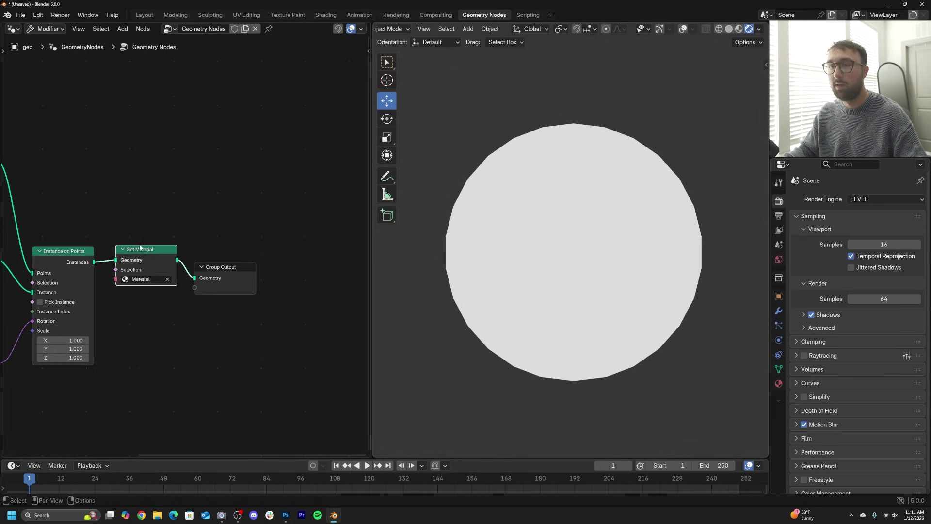
middle_click_drag(524, 260, 587, 202)
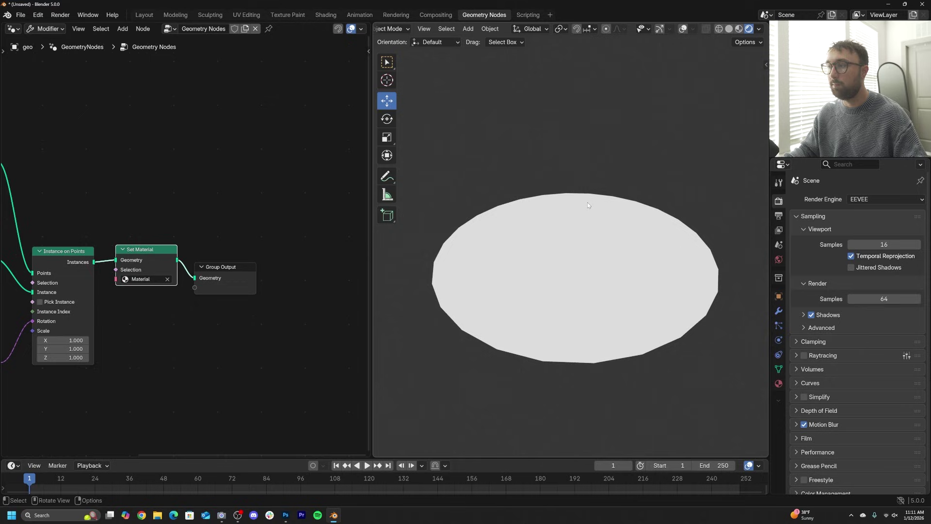
key("grave")
left_click(586, 167)
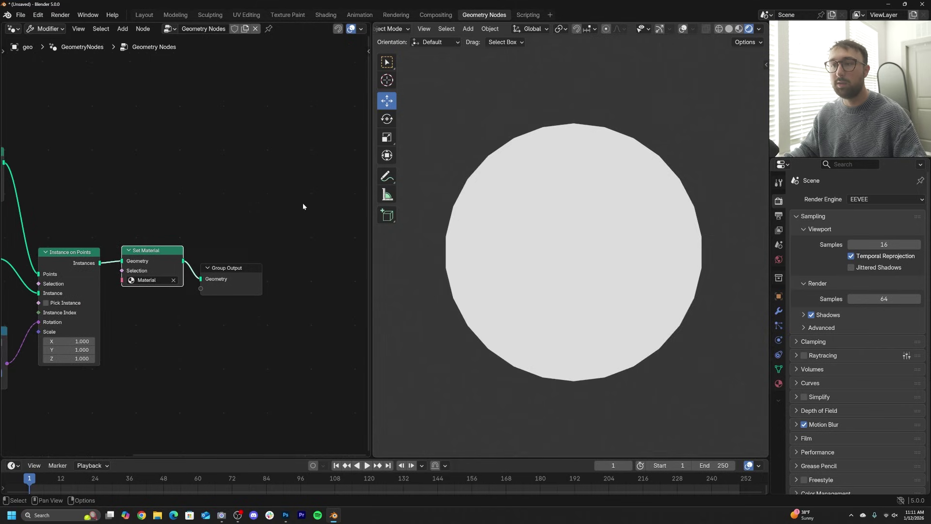
Move the Set Material and Group Output nodes together farther from Instance on Points to make room between them.
left_click_drag(303, 202, 143, 347)
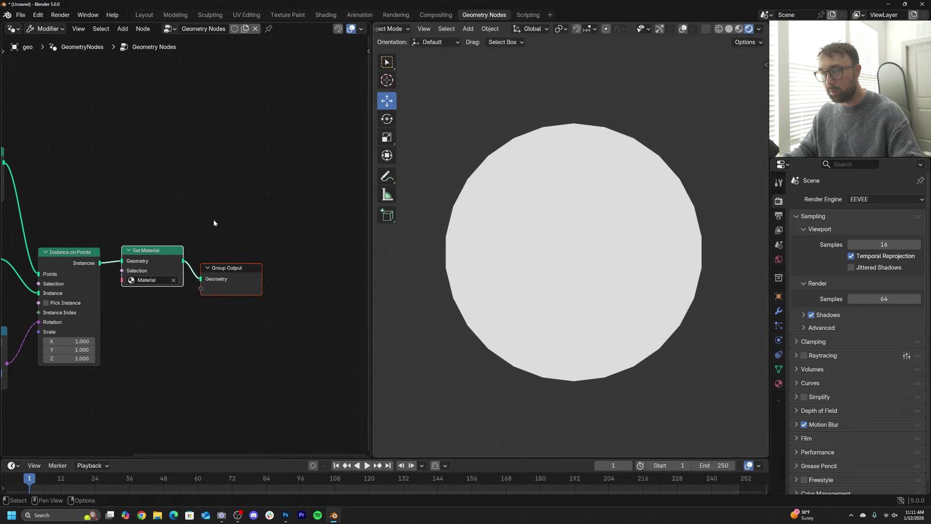
key("g")
left_click(292, 223)
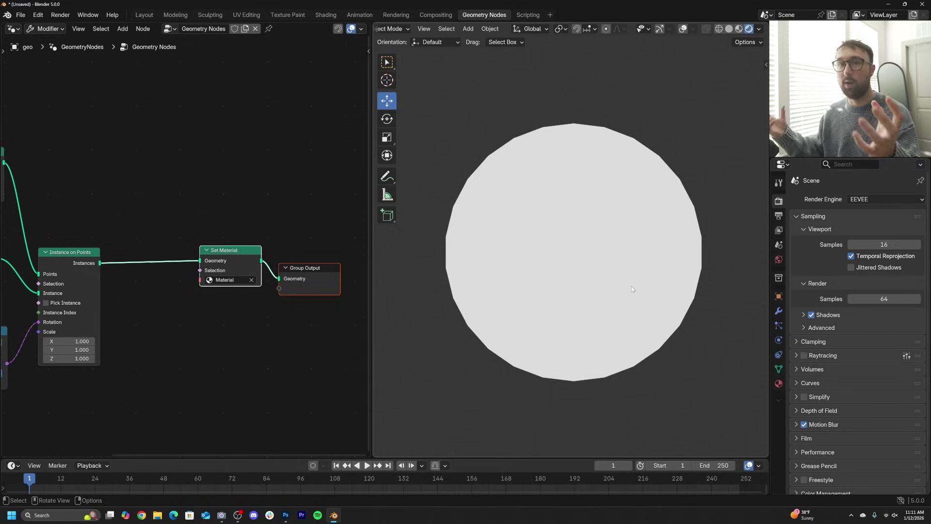
Insert a Store Named Attribute node between Instance on Points and Set Material, with its domain set to Instance.
key("shift+a")
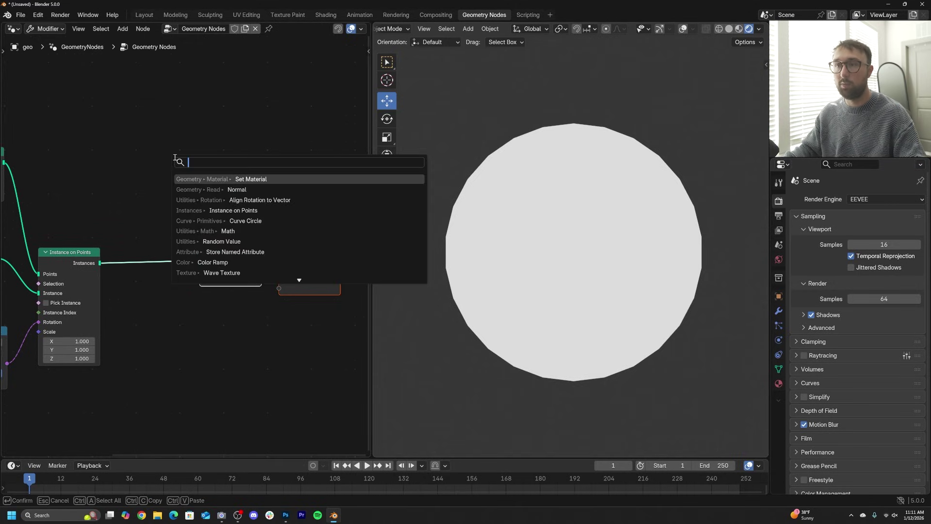
type("stor")
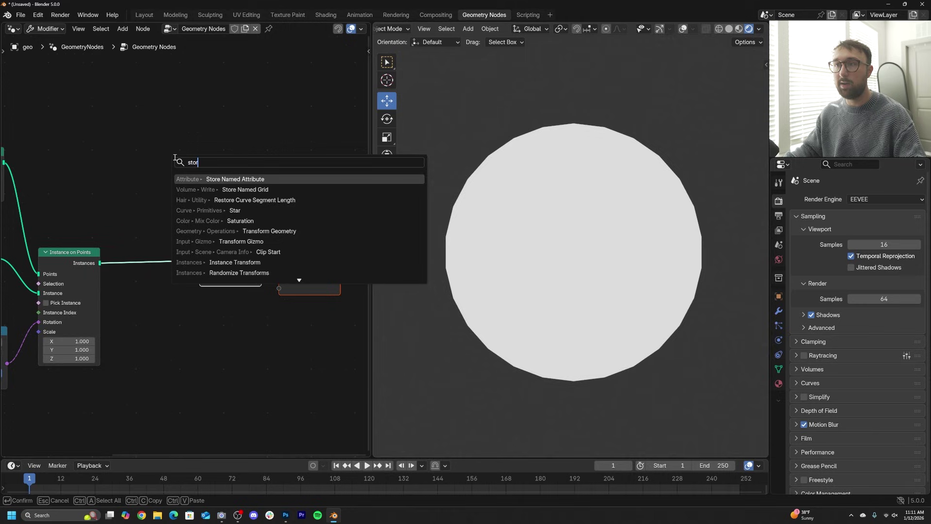
left_click(207, 178)
left_click(121, 226)
scroll(146, 284, "up", 6)
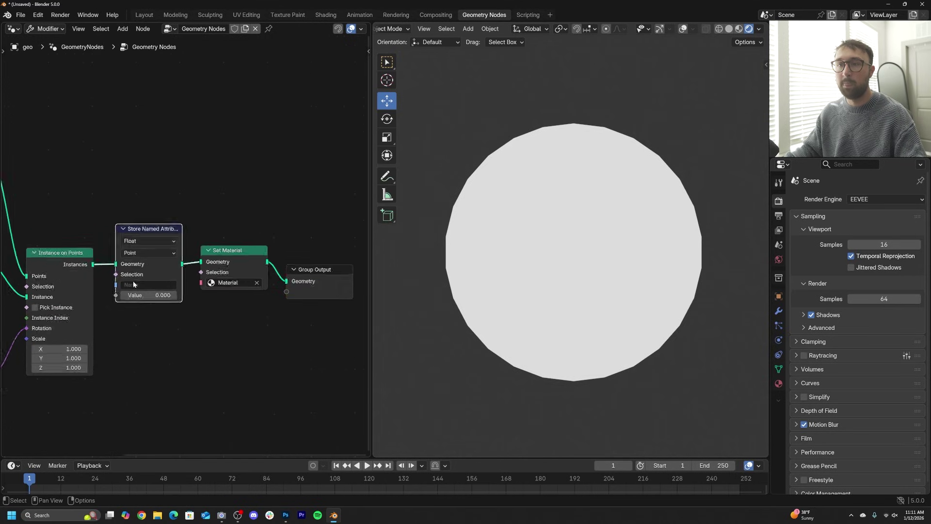
middle_click_drag(160, 286, 290, 295)
left_click(272, 247)
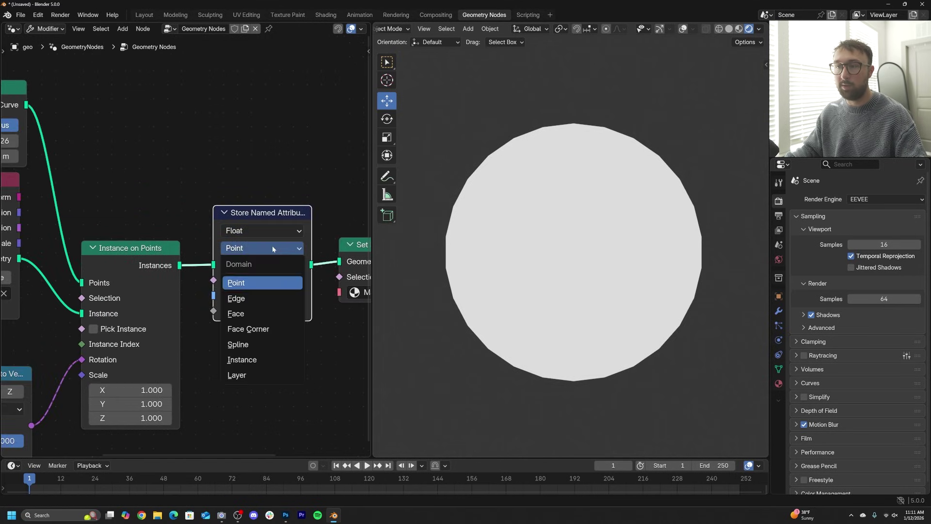
left_click(248, 359)
mouse_move(92, 268)
left_mouse_down()
mouse_move(92, 238)
mouse_move(98, 251)
left_mouse_up()
Add a float Random Value node below Store Named Attribute and connect its output to that node's Value input.
scroll(97, 252, "down", 2)
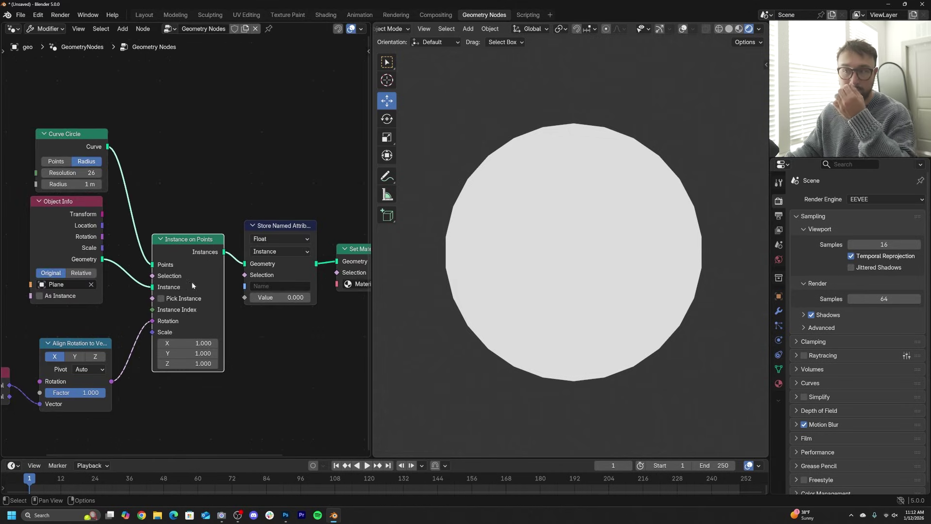
middle_click_drag(239, 294, 172, 296)
key("shift+a")
left_click(243, 103)
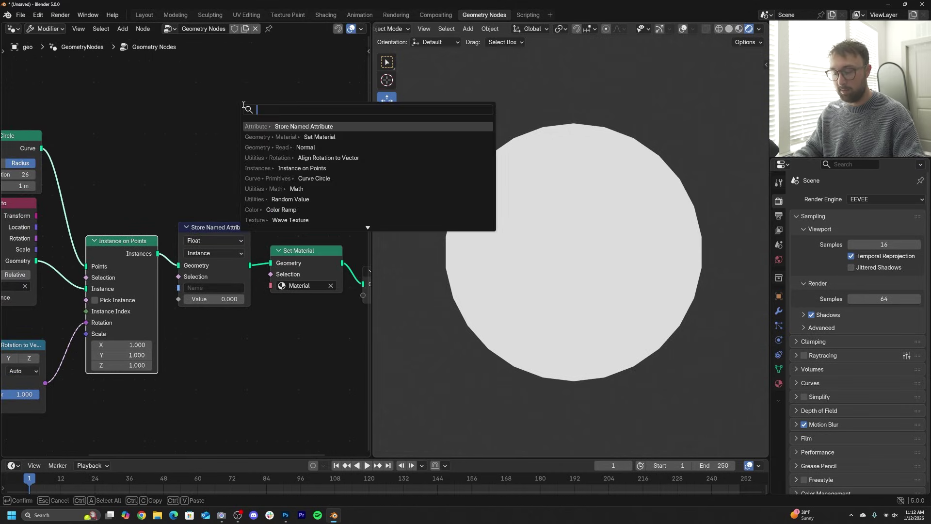
type("random")
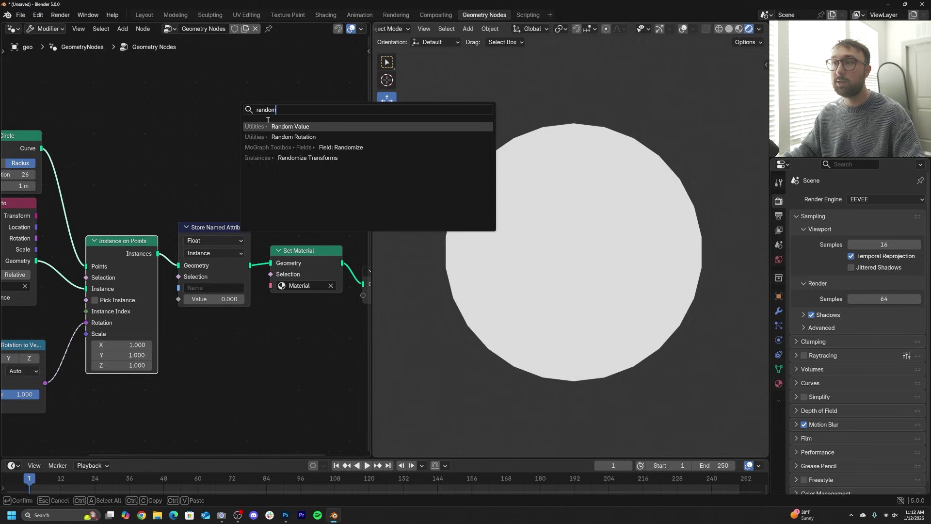
key("Return")
left_click(227, 333)
scroll(227, 333, "up", 1)
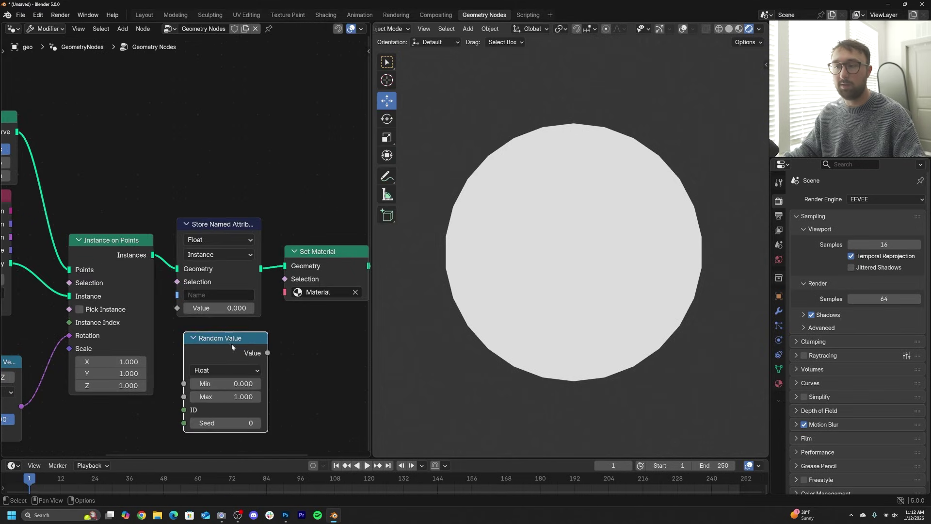
left_click_drag(268, 353, 283, 336)
left_click_drag(174, 319, 174, 316)
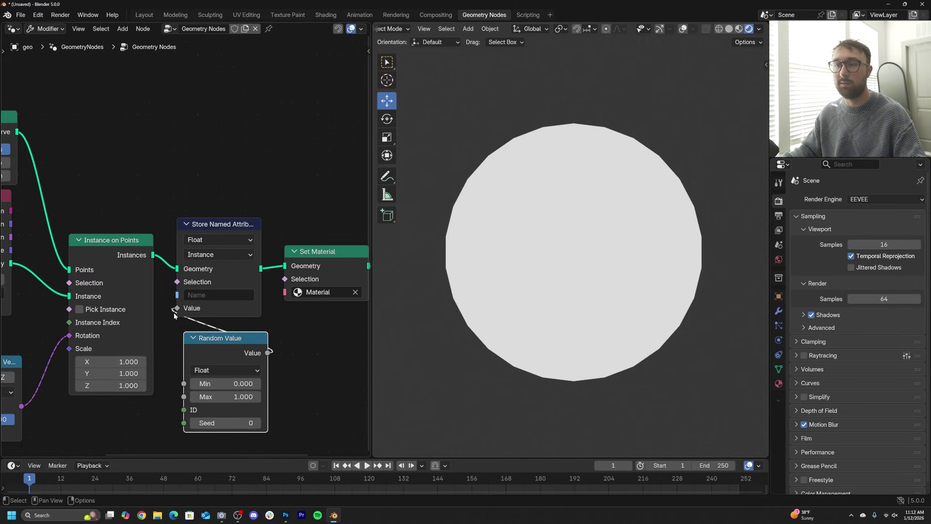
left_click_drag(215, 354, 205, 344)
Name the stored attribute "r" in the Store Named Attribute node.
left_click(203, 294)
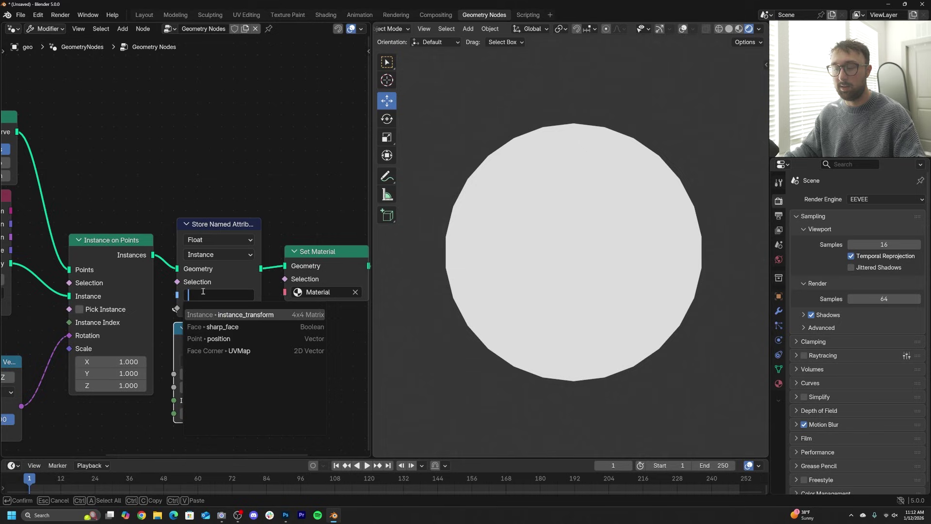
type("r")
key("Return")
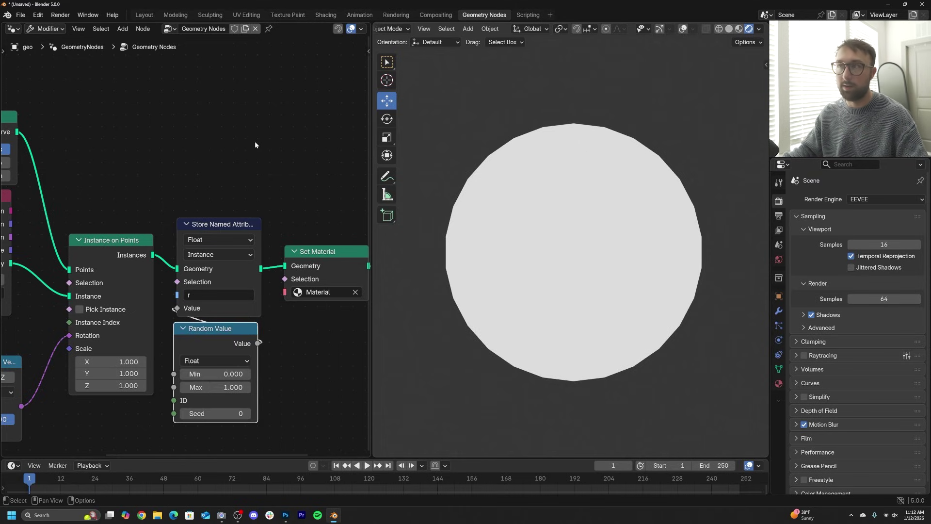
Prepare the Shading workspace with a top view of the disc and the overlays, gizmos and node sidebar hidden.
left_click(325, 14)
key("grave")
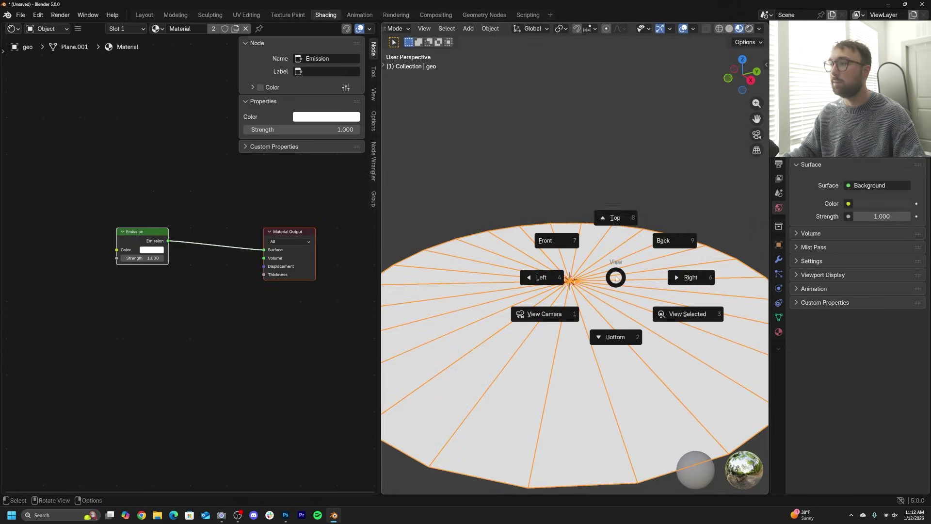
left_click(615, 221)
scroll(615, 224, "down", 1)
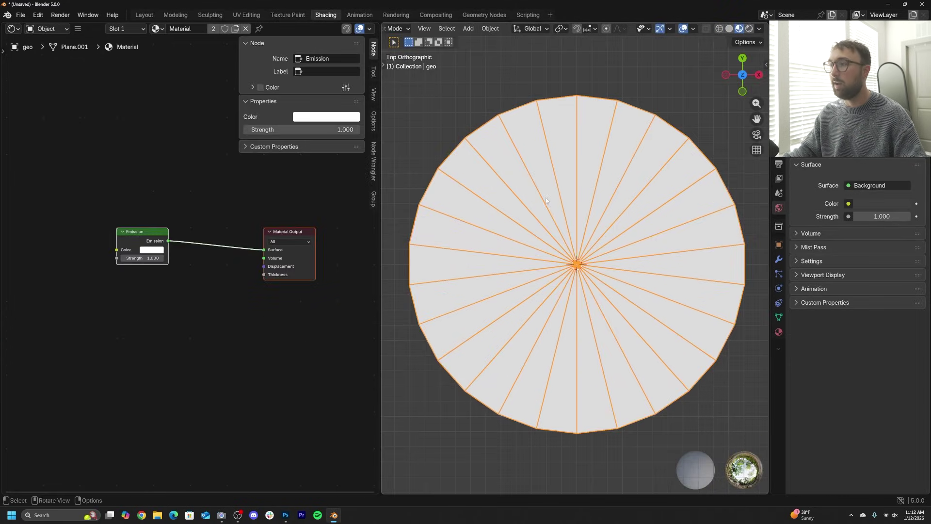
left_click(683, 29)
left_click(660, 29)
middle_click_drag(79, 198, 151, 241)
key("n")
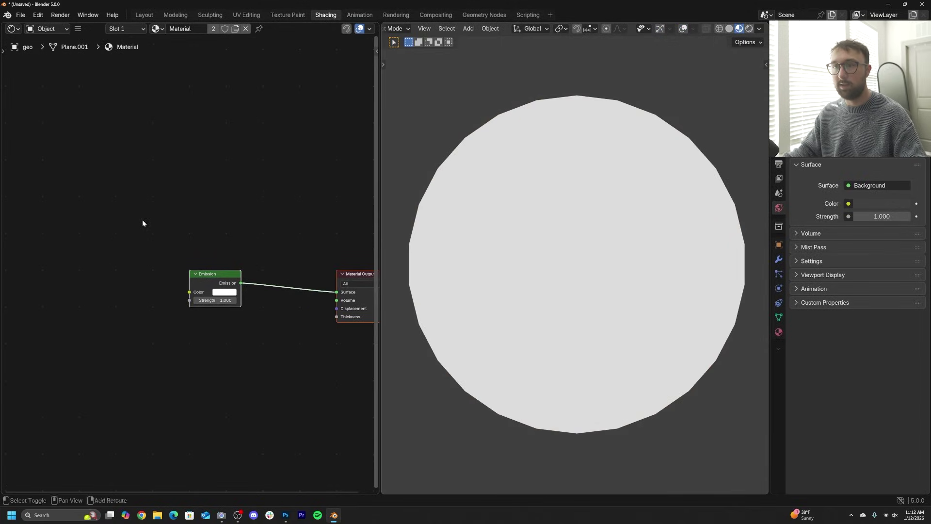
Add an Attribute node beside the Emission shader, set its type to Instancer and its name to "r".
key("shift+a")
type("at")
key("Return")
left_click(107, 262)
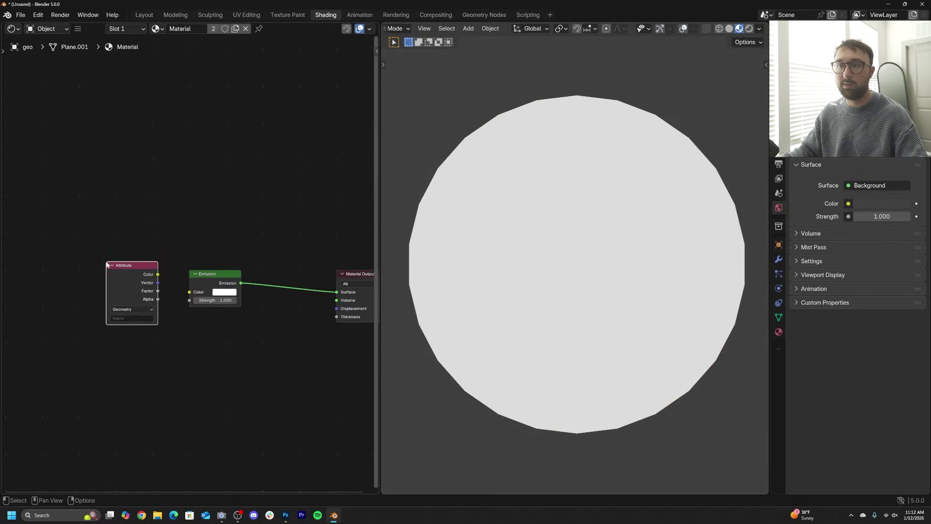
scroll(121, 347, "up", 2)
left_click(95, 335)
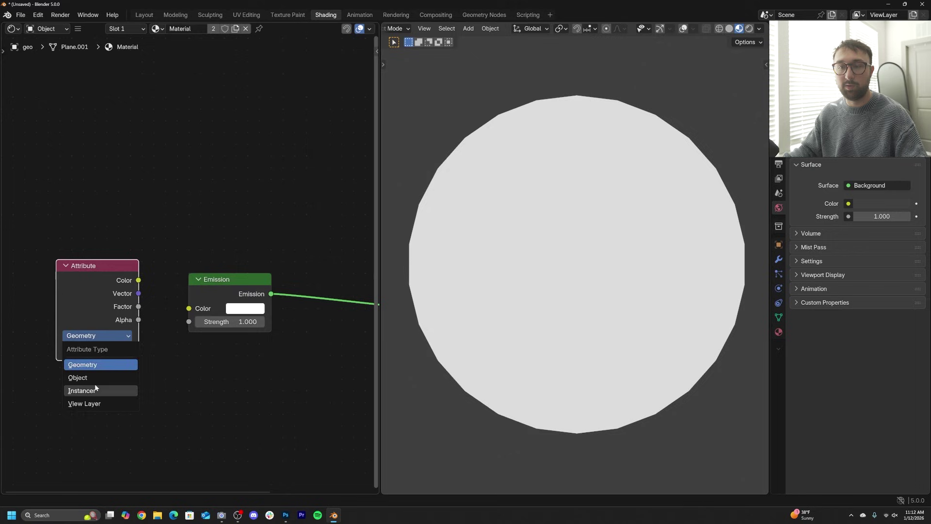
left_click(96, 390)
left_click(95, 350)
type("r")
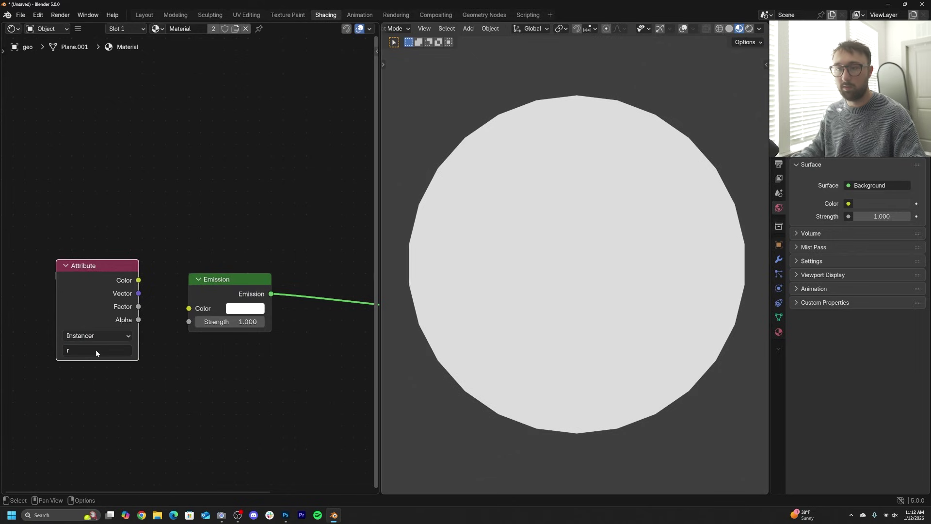
Connect the Attribute node's Factor output to the Emission shader's Color and check the shading of the wedges.
left_click_drag(131, 307, 189, 309)
scroll(660, 251, "up", 3)
scroll(659, 251, "down", 5)
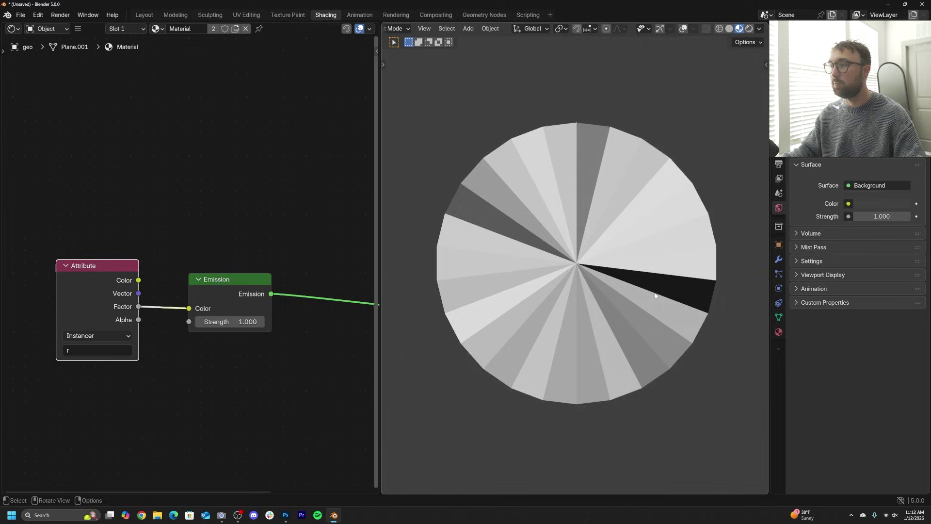
scroll(655, 296, "up", 5)
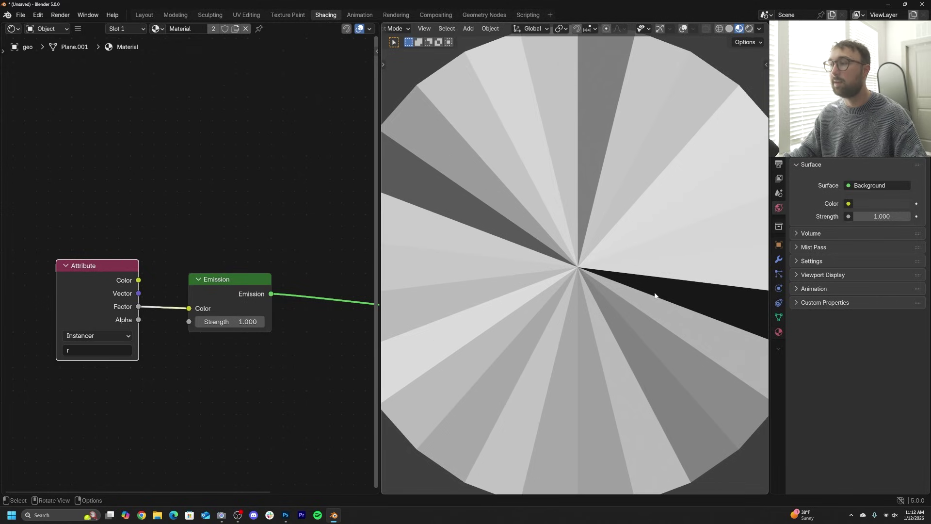
Disconnect the Attribute node from the Emission shader and move it down to free space for another node.
scroll(655, 296, "down", 2)
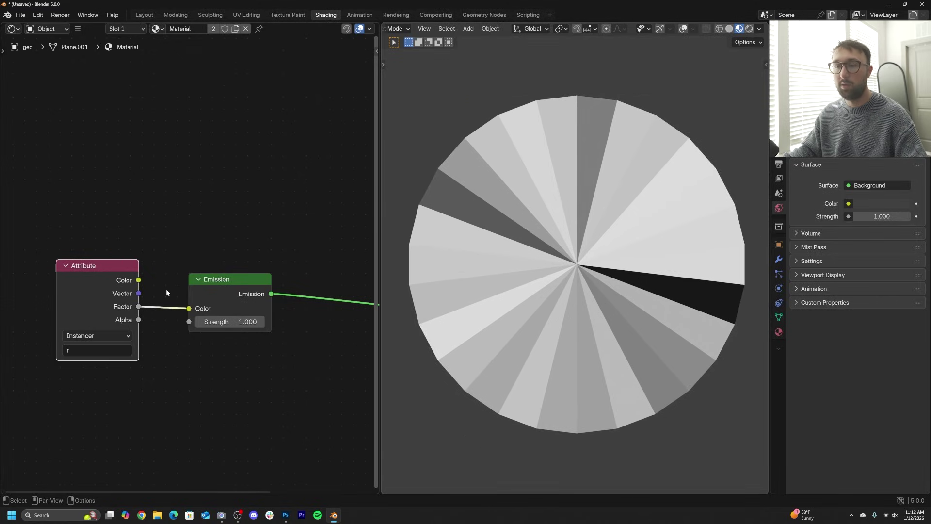
right_click_drag(166, 290, 165, 380, "ctrl")
left_click_drag(111, 280, 139, 395)
scroll(240, 197, "down", 4)
middle_click_drag(123, 378, 170, 354)
Add a Wave Texture node and connect its Color output to the Emission shader's Color.
key("shift+a")
type("wave")
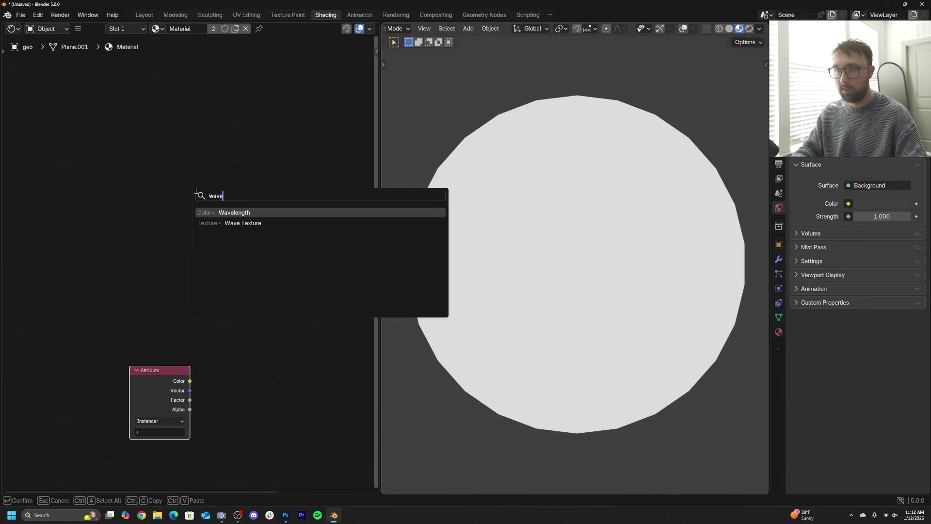
left_click(225, 223)
left_click(122, 234)
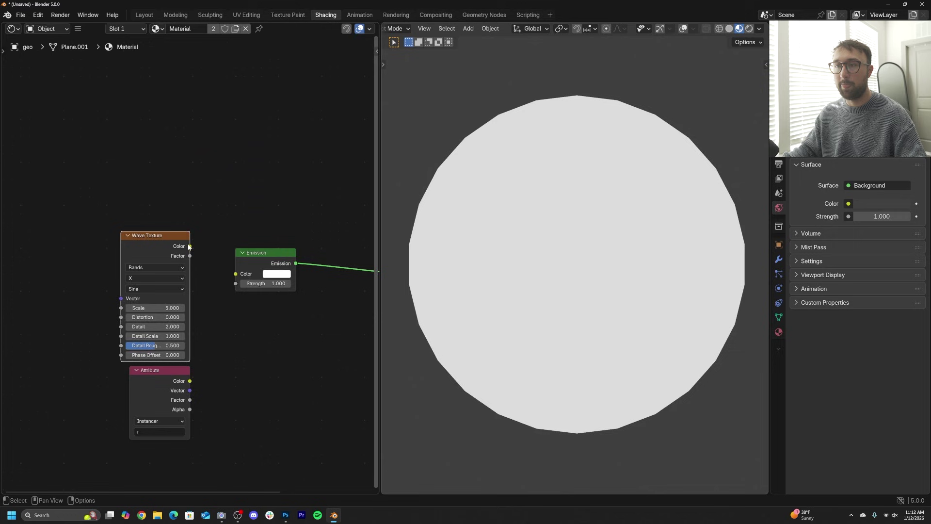
left_click_drag(232, 278, 235, 274)
middle_click_drag(195, 249, 271, 214)
scroll(270, 226, "up", 2)
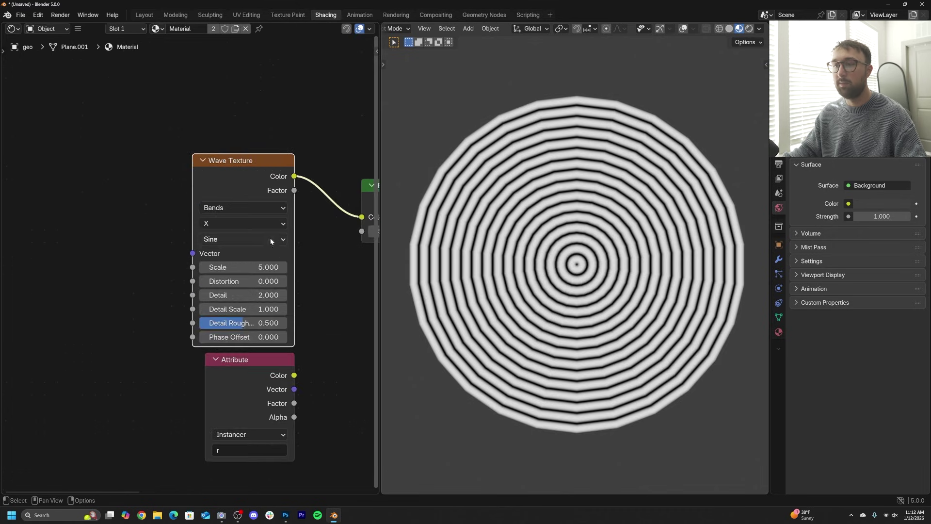
Set the Wave Texture's Scale to 1.320 and move the node farther away from the Emission shader.
left_click_drag(255, 268, 187, 268)
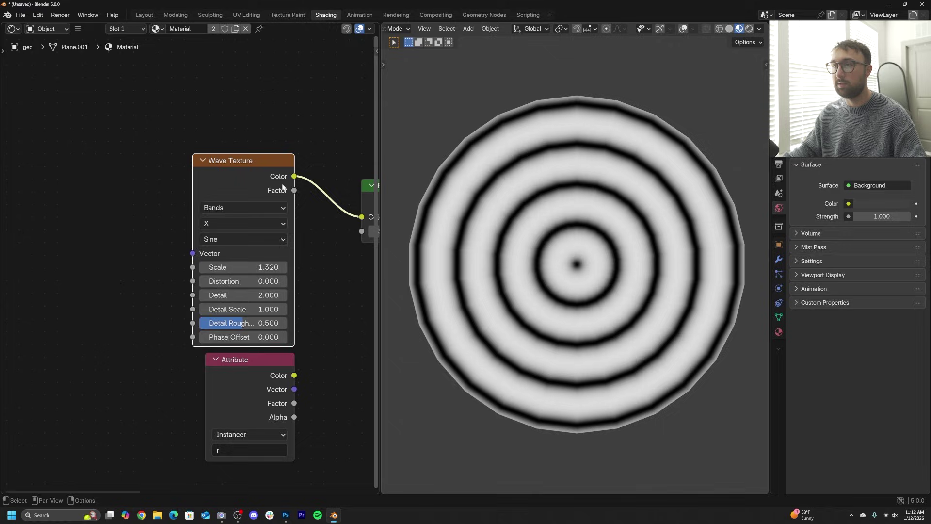
left_click_drag(284, 160, 134, 158)
key("shift+a")
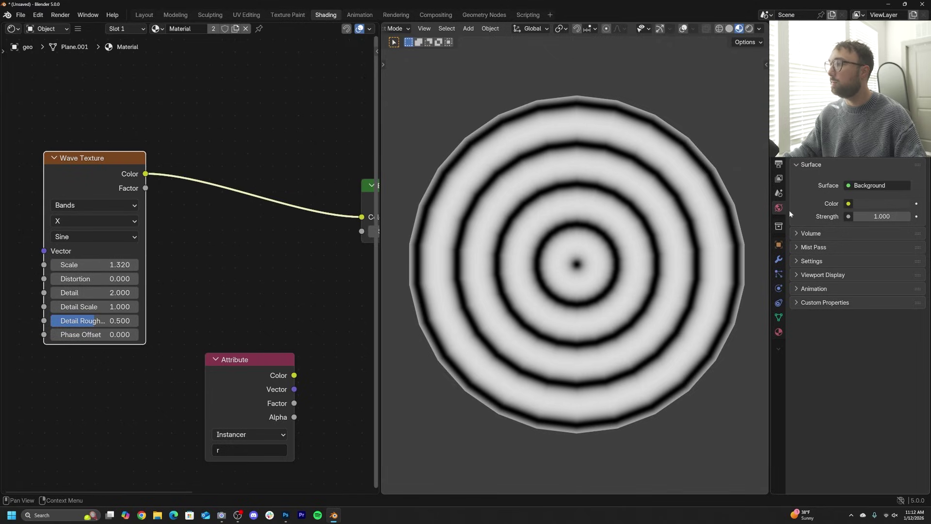
Set the world background color to black and switch the viewport to rendered shading.
left_click(908, 203)
left_click_drag(902, 81, 902, 99)
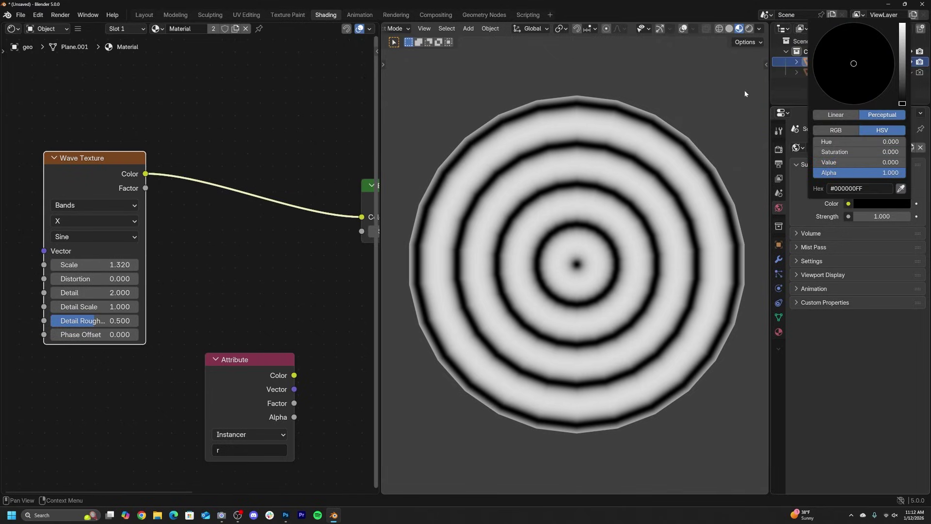
left_click(750, 30)
Add a camera, look through it and move it along its local Z axis until the disc fills the frame, reselecting the disc.
key("shift+a")
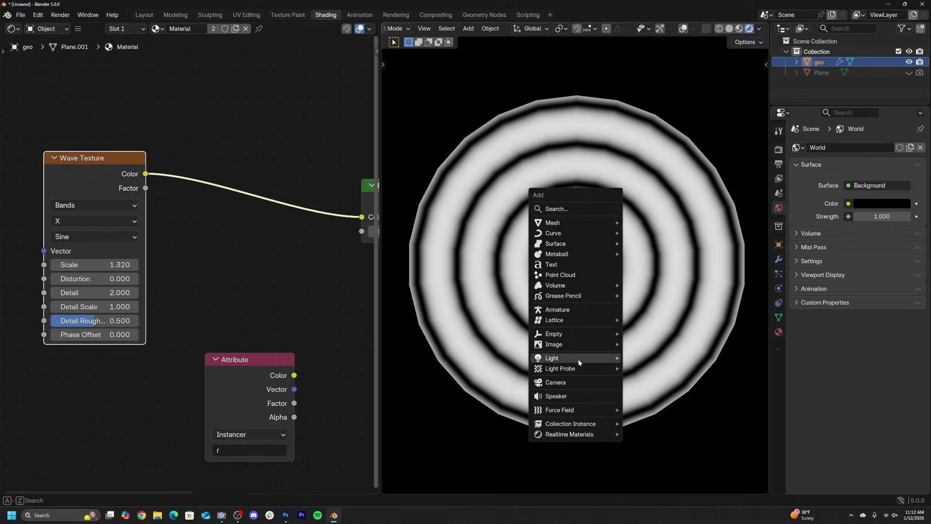
left_click(571, 383)
key("KP_0")
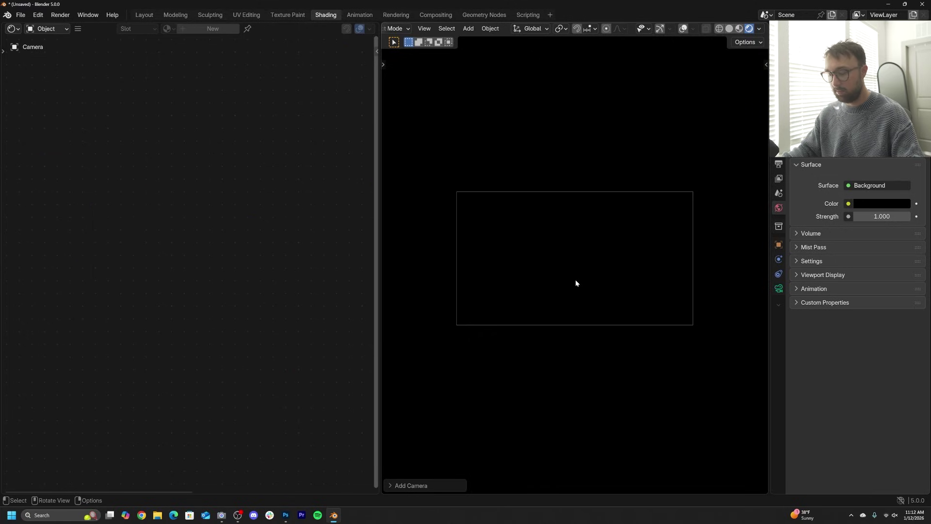
key("g")
key("z")
key("z")
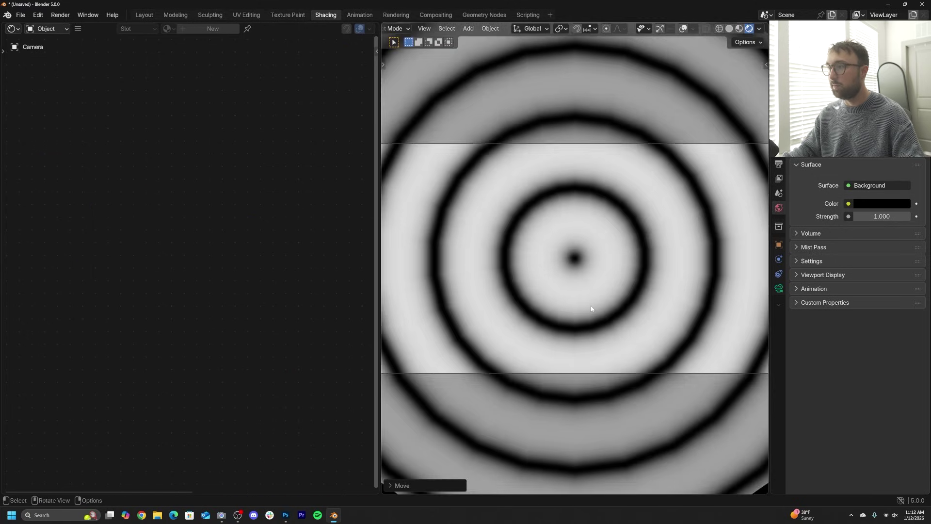
left_click(591, 292)
left_click(591, 292)
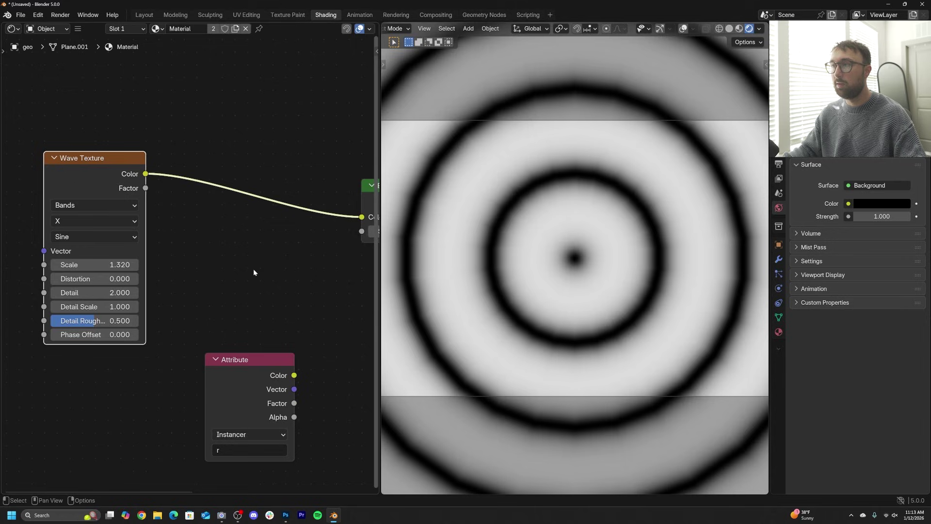
Add Mapping and Texture Coordinate nodes to the Wave Texture, using Object coordinates from the geo object, and set the wave Scale to 0.140.
middle_click_drag(170, 227, 229, 232)
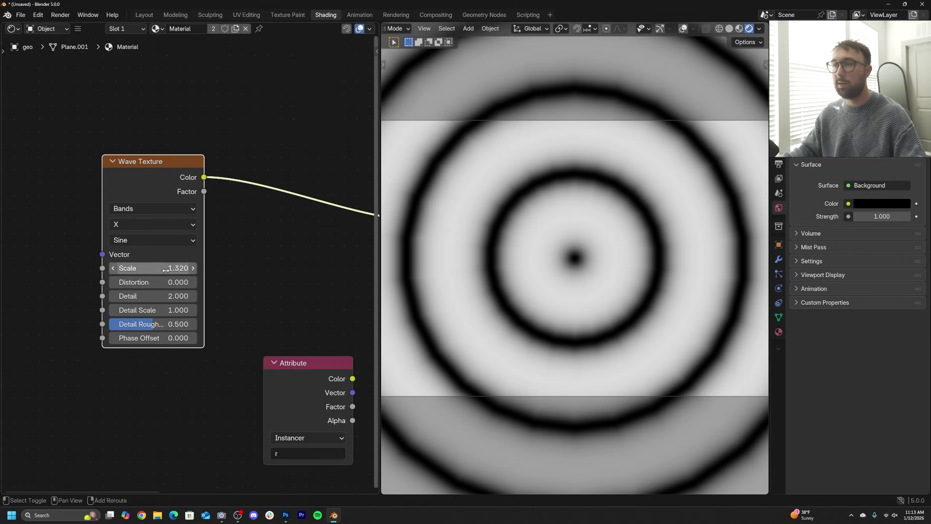
mouse_move(166, 269)
left_mouse_down()
mouse_move(155, 268)
mouse_move(165, 269)
left_mouse_up()
scroll(154, 161, "down", 2)
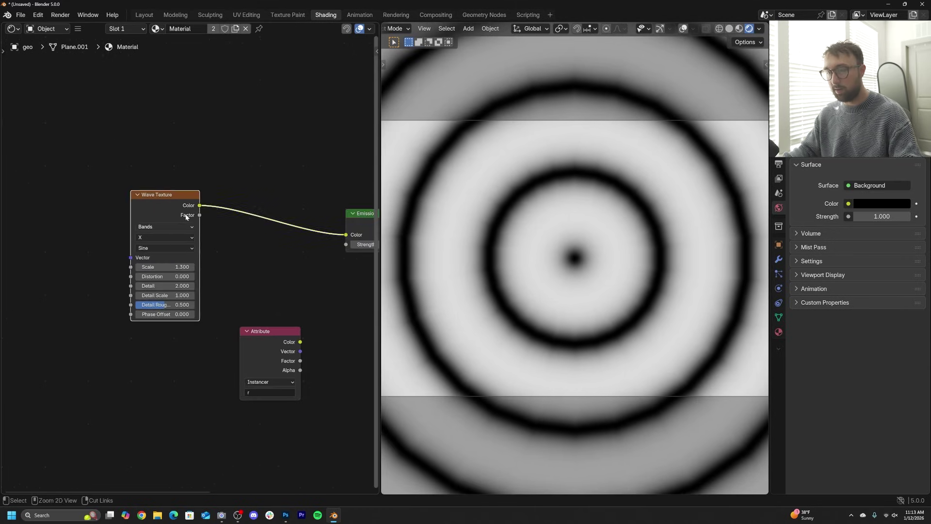
key("ctrl+t")
middle_click_drag(85, 247, 126, 245)
left_click_drag(134, 234, 151, 226)
scroll(197, 268, "up", 4)
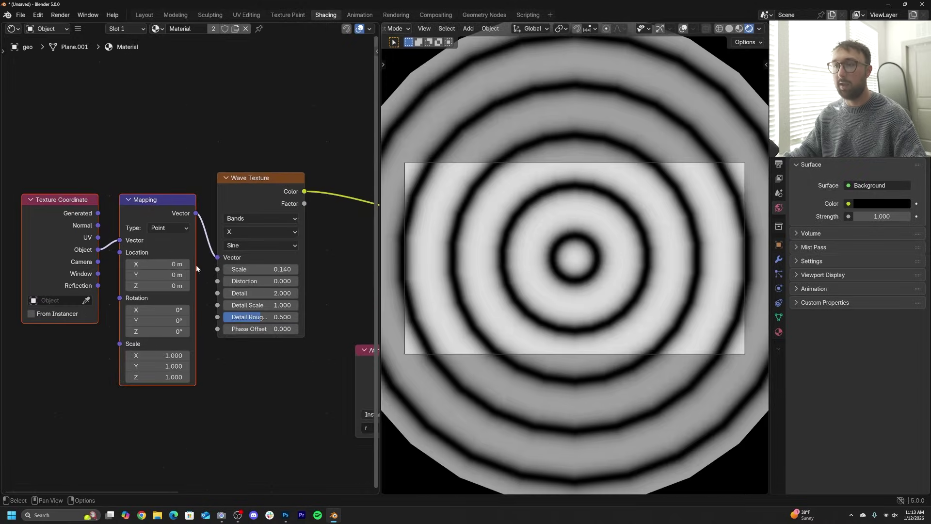
middle_click_drag(197, 269, 240, 264)
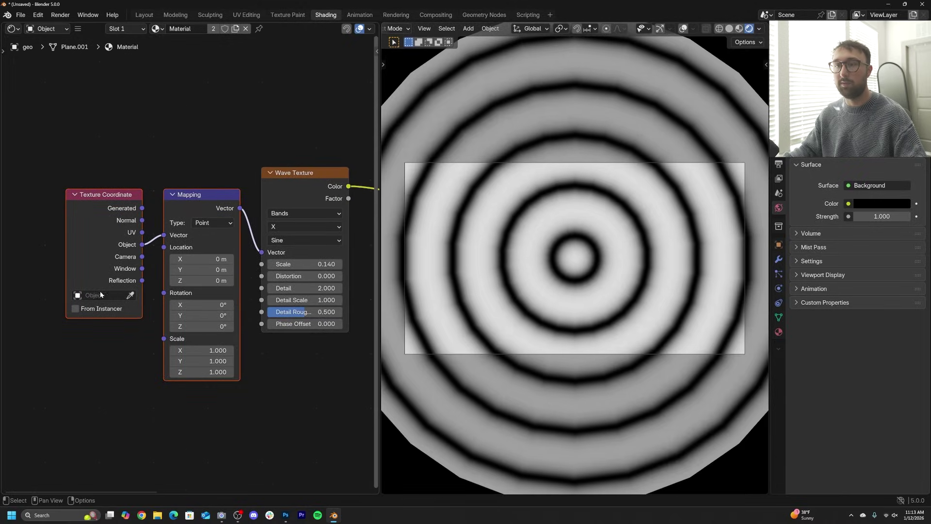
left_click(552, 193)
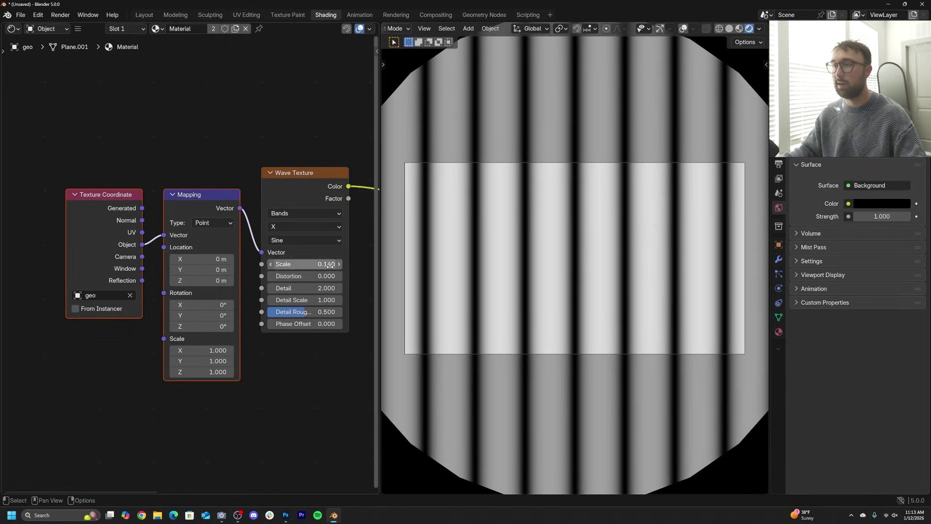
Set the Wave Texture to Rings with Spherical direction, a Scale of 0.210 and a Phase Offset of -1.400.
left_click(292, 214)
left_click(291, 253)
left_click(293, 227)
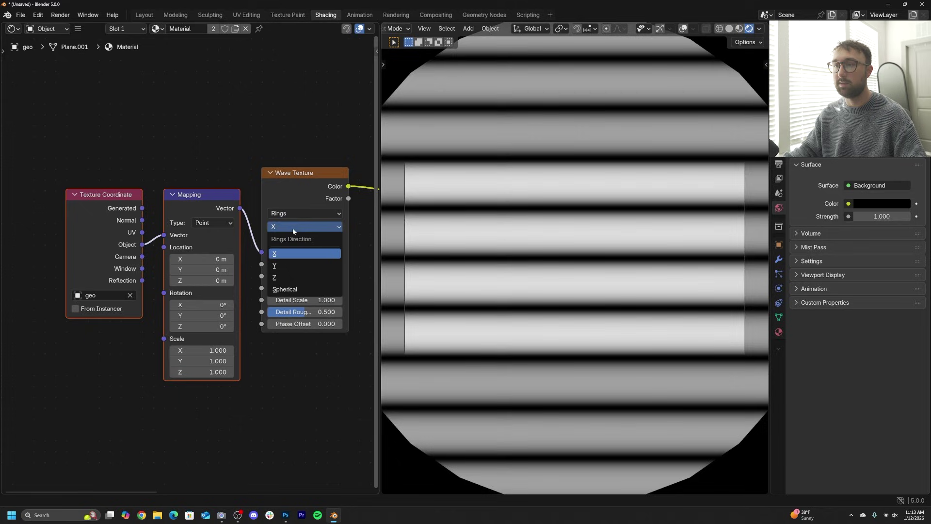
left_click(288, 290)
scroll(667, 250, "up", 2)
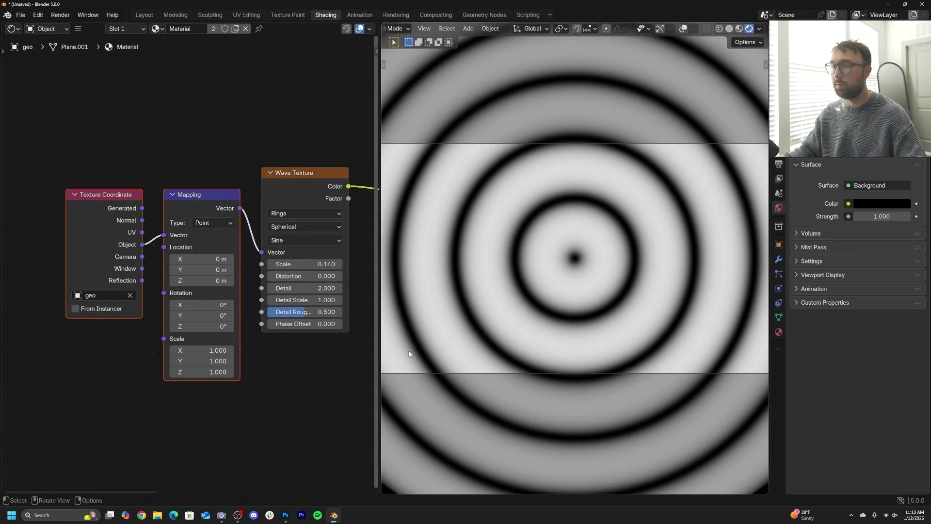
left_click_drag(303, 264, 330, 263)
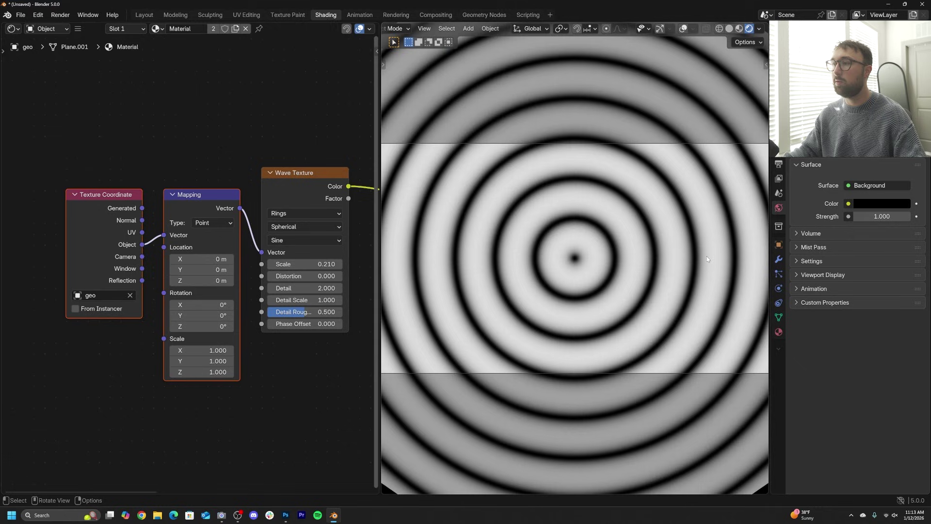
mouse_move(315, 324)
left_mouse_down()
mouse_move(344, 323)
mouse_move(306, 324)
left_mouse_up()
Place the Attribute node below the Mapping node and connect its Factor output to the Wave Texture's Phase Offset.
scroll(290, 339, "down", 3)
middle_click_drag(371, 320, 270, 291)
left_click_drag(285, 308, 97, 351)
scroll(97, 351, "up", 2)
scroll(99, 383, "up", 1)
left_click_drag(103, 413, 148, 349)
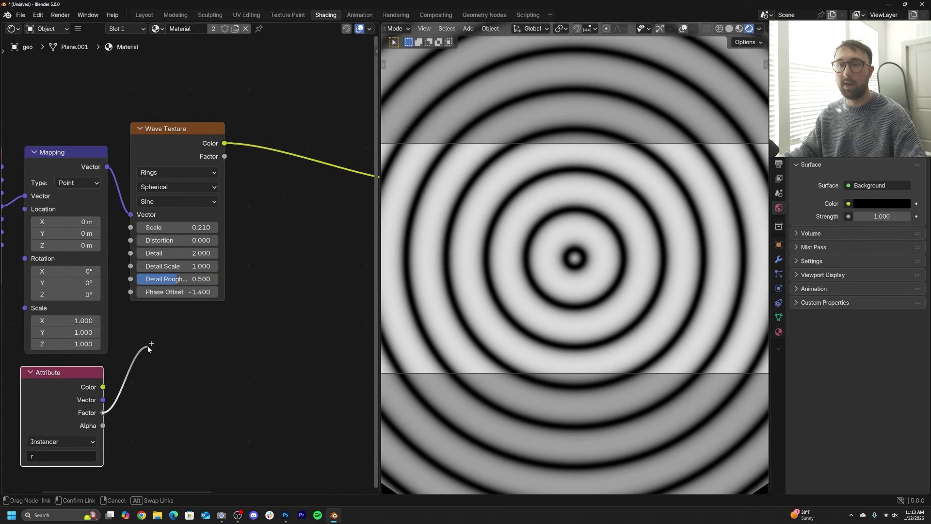
left_click_drag(129, 297, 130, 298)
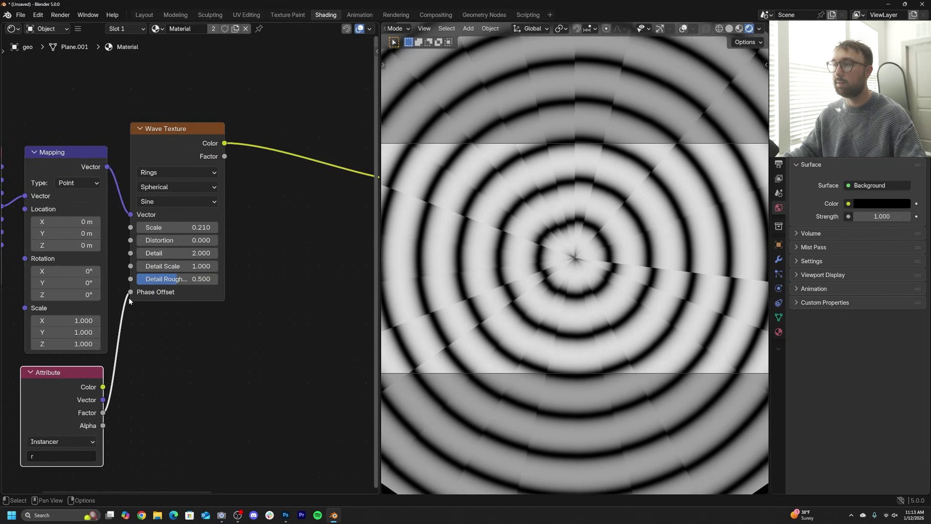
Move the Mapping and Texture Coordinate nodes up to make room above the Attribute node.
middle_click_drag(174, 330, 346, 351)
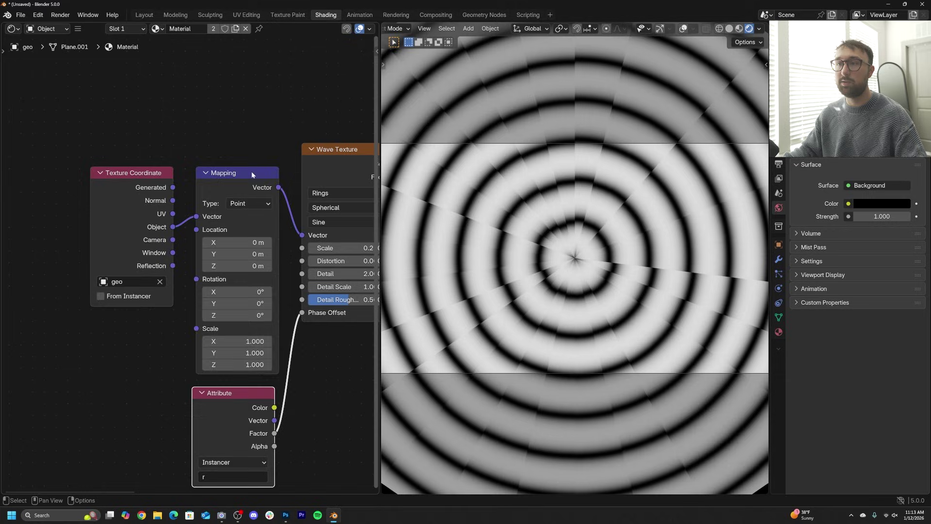
left_click_drag(252, 172, 254, 70)
left_click_drag(146, 173, 142, 120)
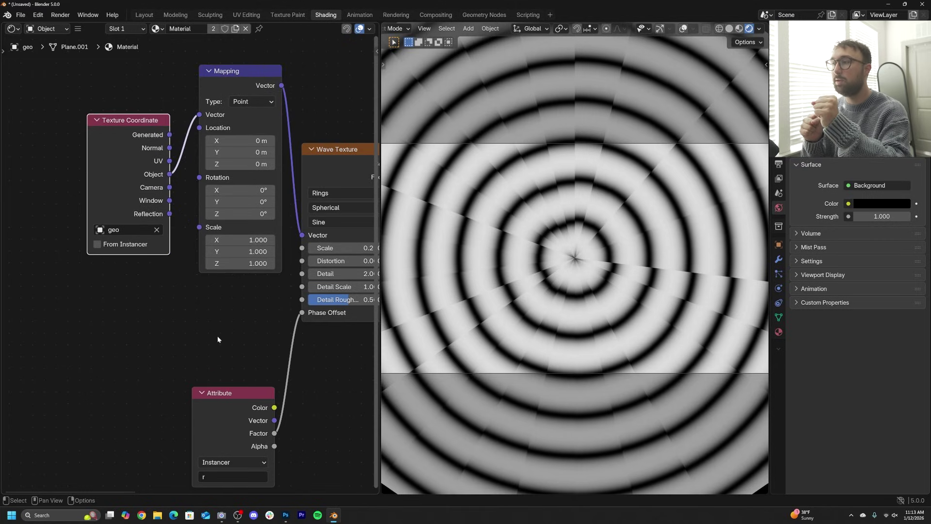
Unlink the Attribute node from the Wave Texture and try a fixed Phase Offset of 1.000.
right_click_drag(247, 350, 307, 383, "ctrl")
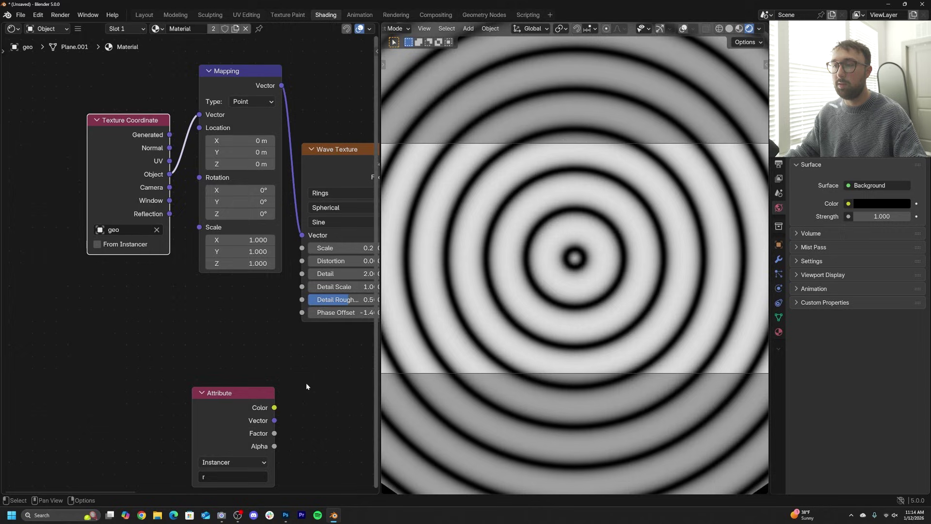
middle_click_drag(333, 325, 263, 327)
key("BackSpace")
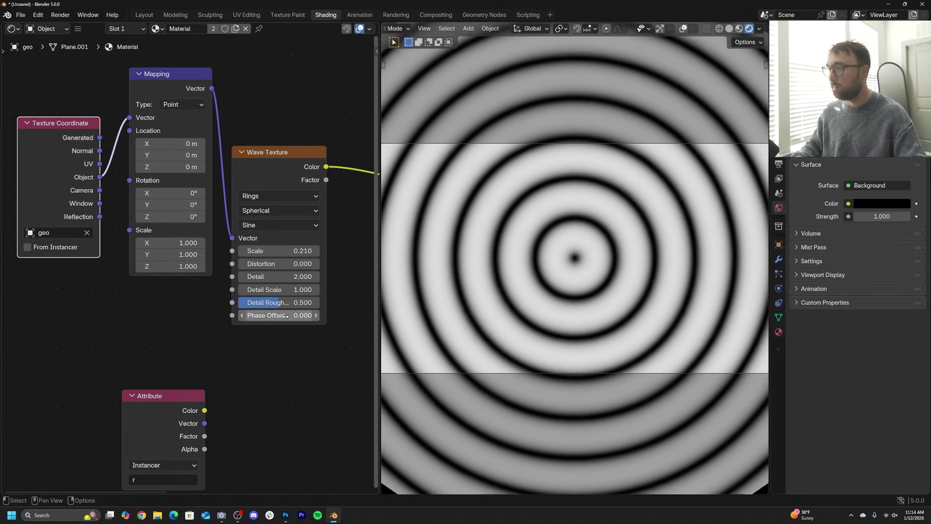
left_click(286, 316)
key("Return")
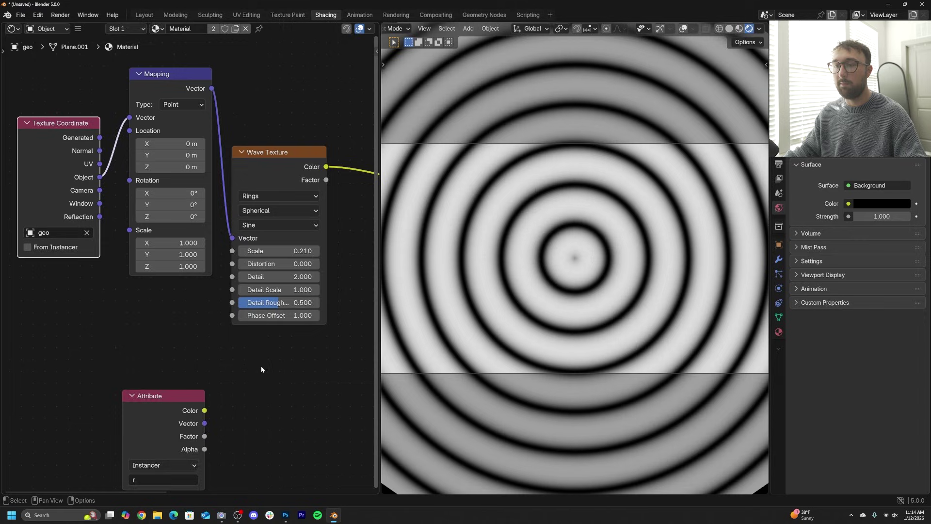
Move the Attribute node closer to the Wave Texture and reconnect its Factor output to Phase Offset.
left_click_drag(185, 397, 155, 307)
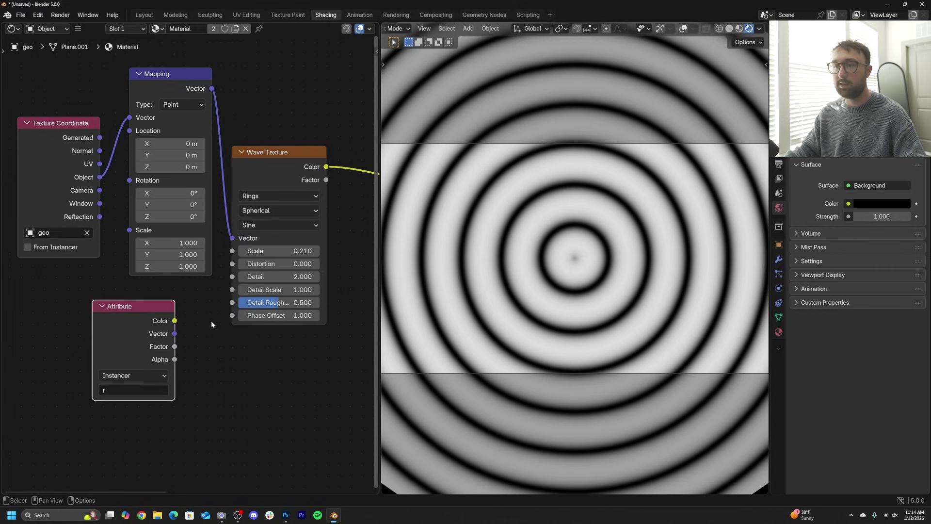
mouse_move(291, 315)
left_mouse_down()
mouse_move(276, 316)
mouse_move(287, 316)
left_mouse_up()
left_click_drag(174, 347, 234, 316)
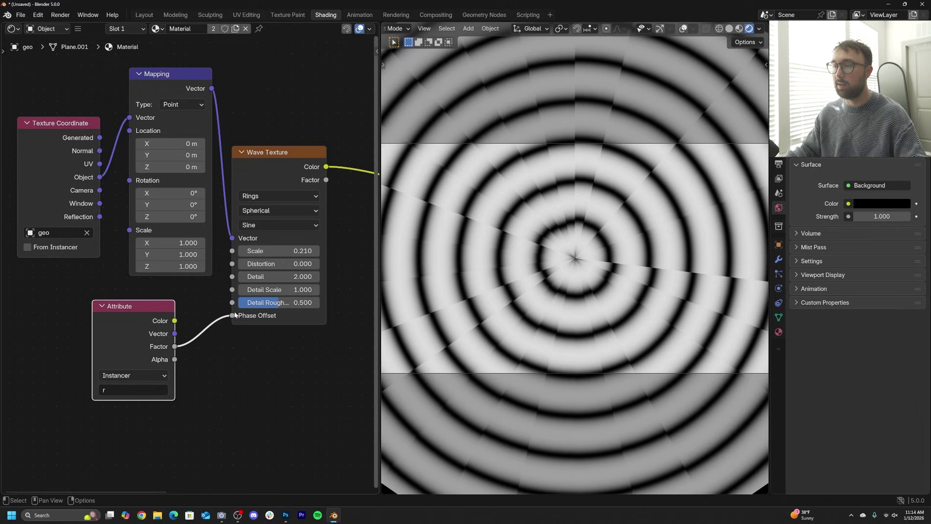
Insert a Math node between the Attribute's Factor and Phase Offset, set to Multiply with a value of 9.380.
left_click_drag(140, 321, 94, 348)
key("shift+a")
type("add")
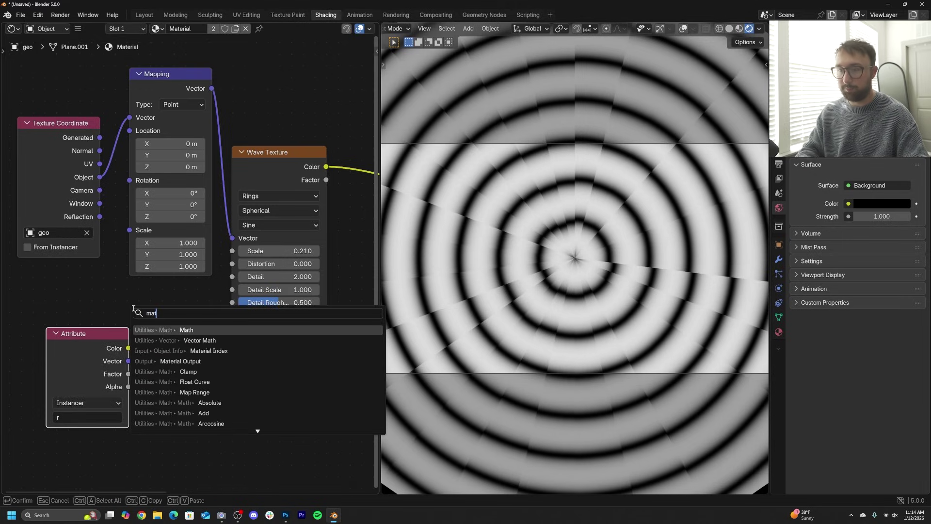
key("Return")
left_click(151, 321)
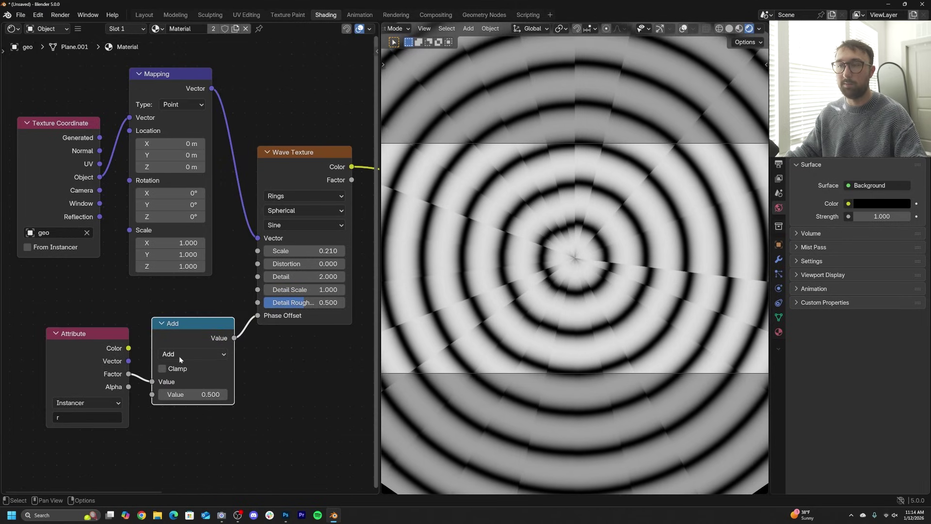
left_click(180, 357)
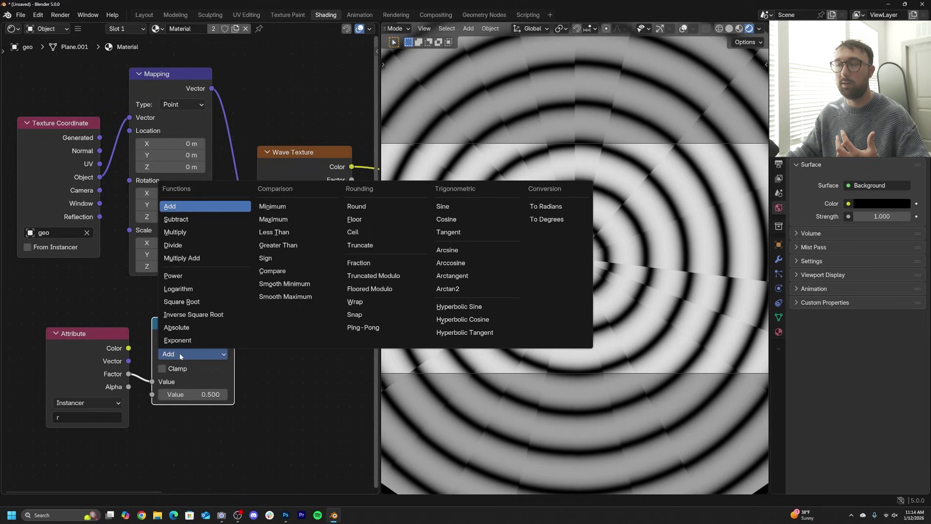
left_click(187, 233)
left_click_drag(206, 396, 267, 395)
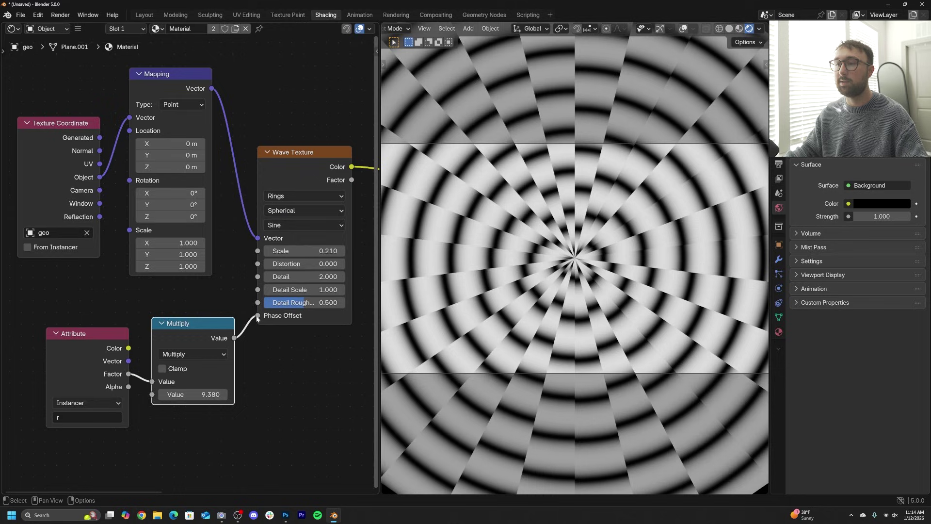
Change the Math node's operation to Multiply Add and set its Addend to -12.190.
left_click(165, 355)
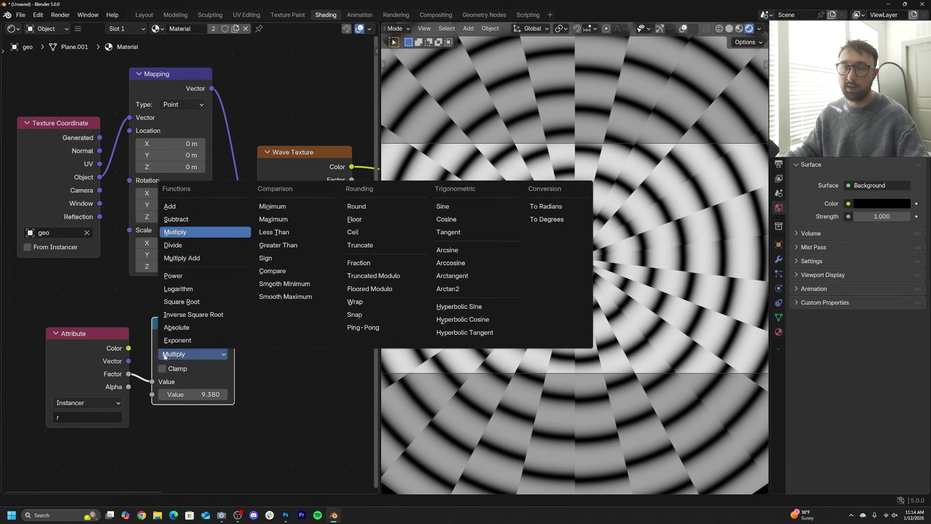
left_click(190, 261)
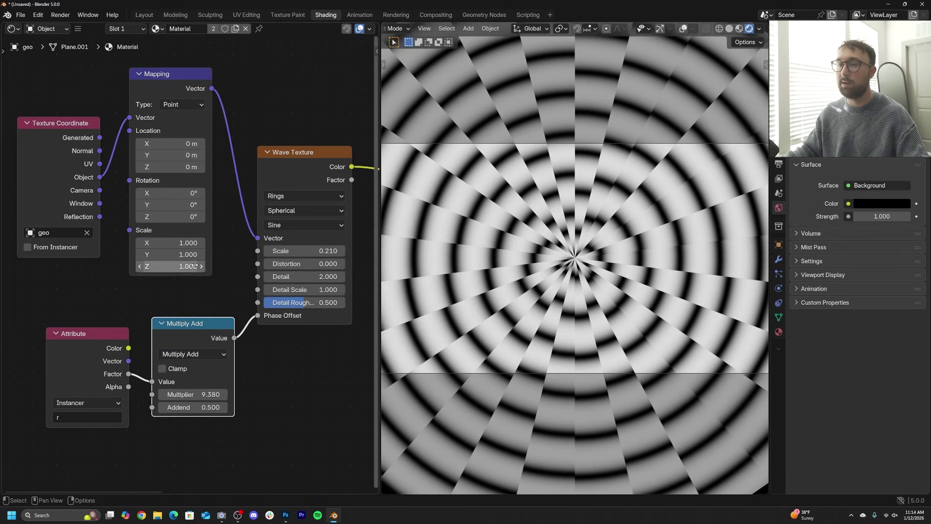
left_click_drag(203, 407, 160, 407)
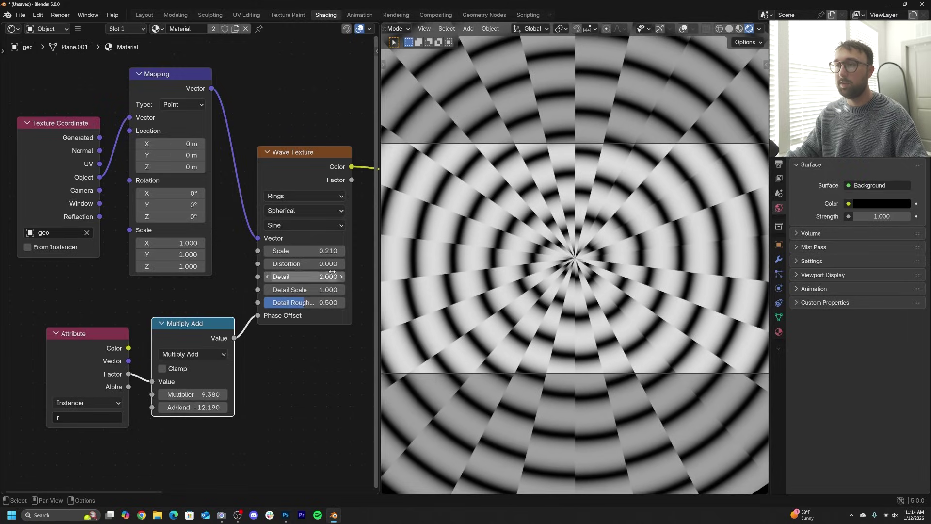
Set the Wave Texture's Scale to 0.040 and insert a Color Ramp with B-Spline interpolation between it and the Emission node.
left_click_drag(325, 250, 279, 251)
middle_click_drag(361, 265, 183, 305)
scroll(183, 305, "down", 3)
key("shift+a")
left_click(278, 127)
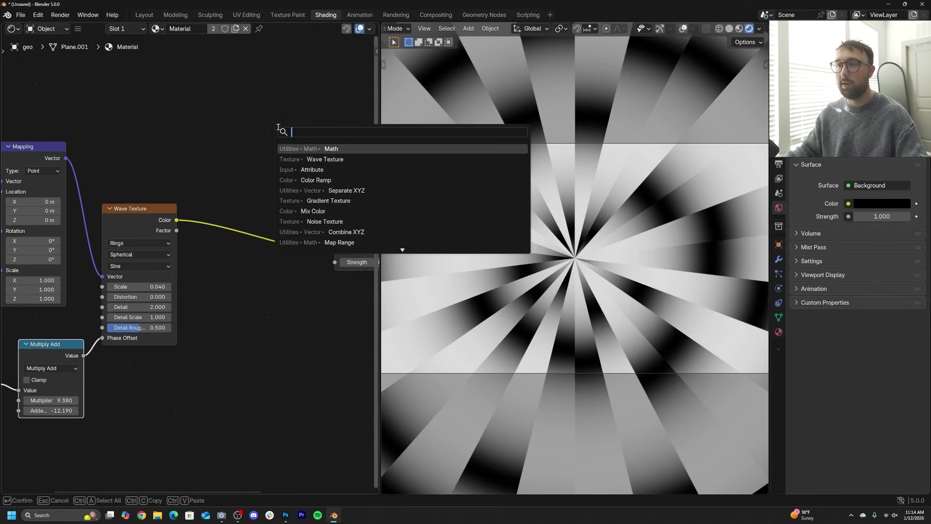
type("col")
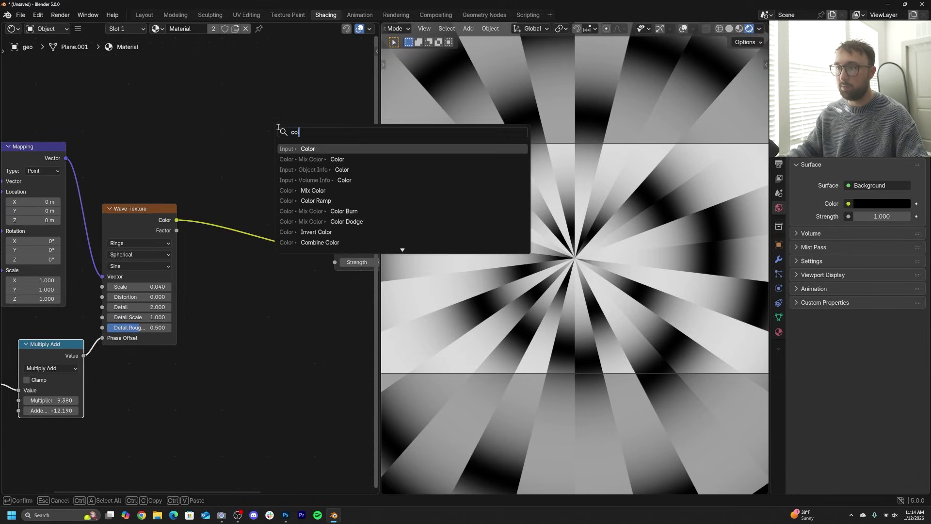
left_click(313, 200)
left_click(206, 203)
left_click(293, 244)
left_click(300, 296)
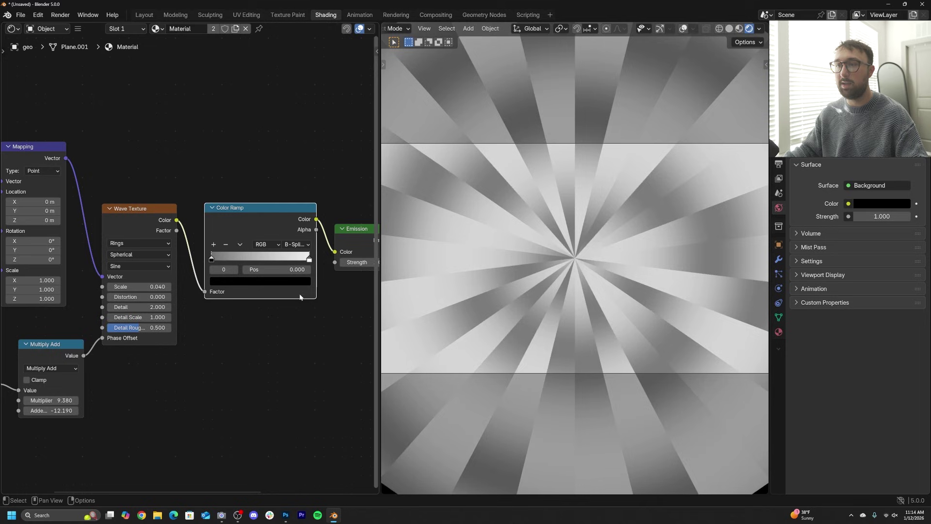
Move the Color Ramp's black stop to 0.526 and set the Multiply Add node's Multiplier to 8.070 and Addend to 2.510.
left_click_drag(210, 262, 269, 259)
middle_click_drag(244, 312, 362, 271)
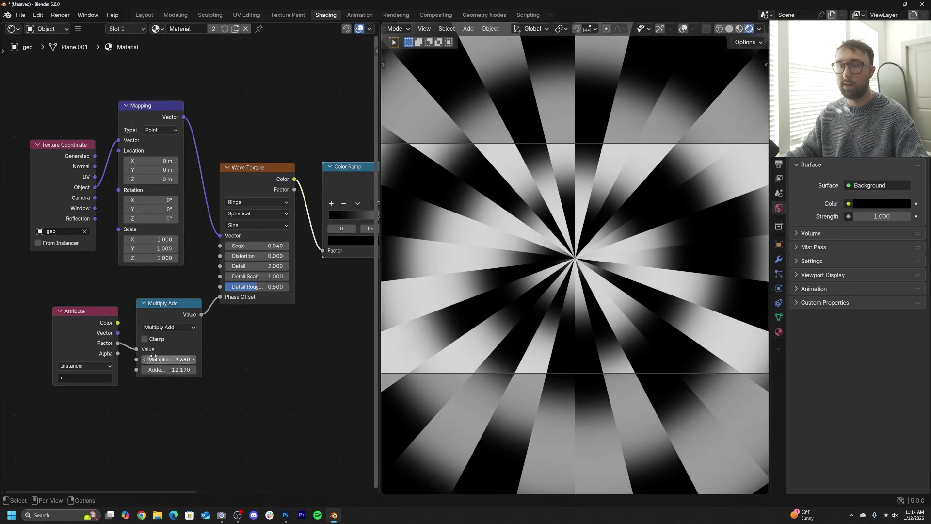
left_click_drag(174, 370, 214, 370)
left_click(169, 360)
type("0")
key("Return")
Add a stop at 0.763 to the Color Ramp and colour the white end stop orange.
middle_click_drag(339, 210, 143, 265)
scroll(251, 250, "up", 2)
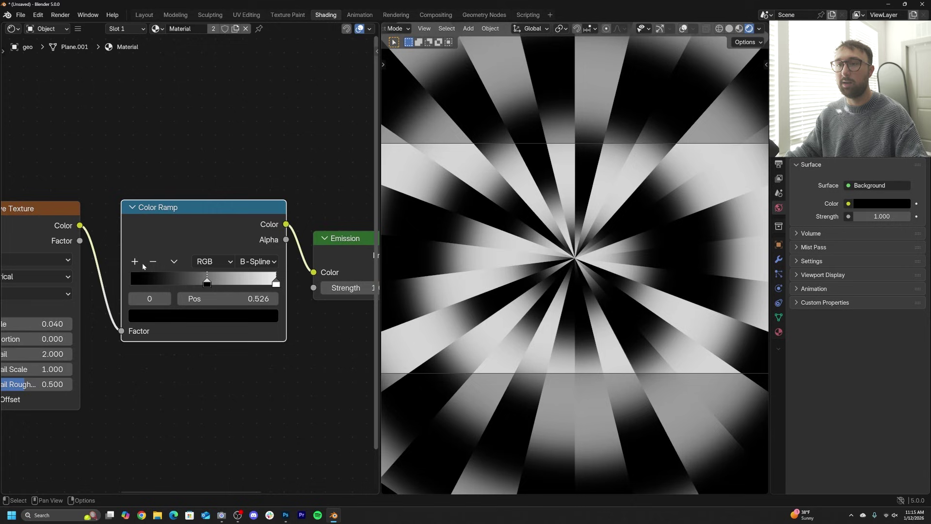
left_click(136, 262)
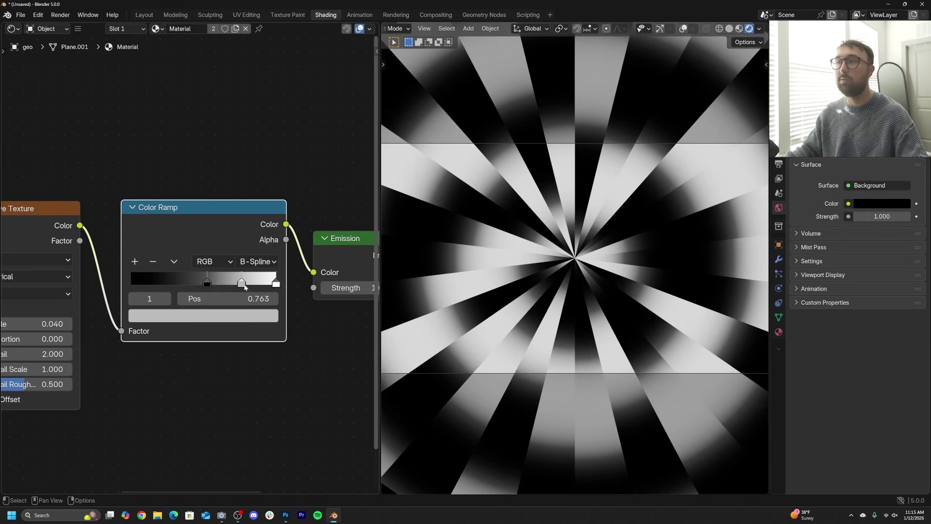
left_click(275, 283)
left_click(256, 314)
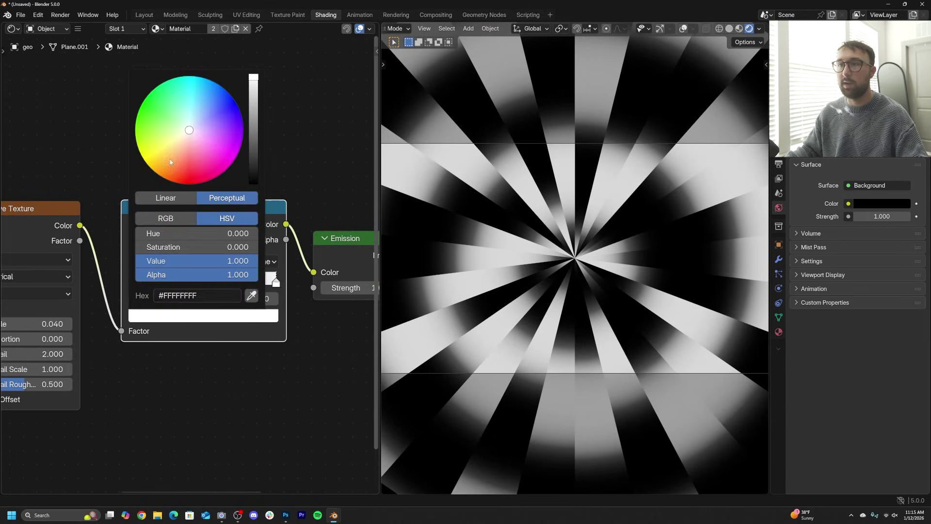
left_click(170, 162)
Colour the Color Ramp's middle stop blue (#0C38BCFF) and move the black stop to 0.330.
left_click(238, 284)
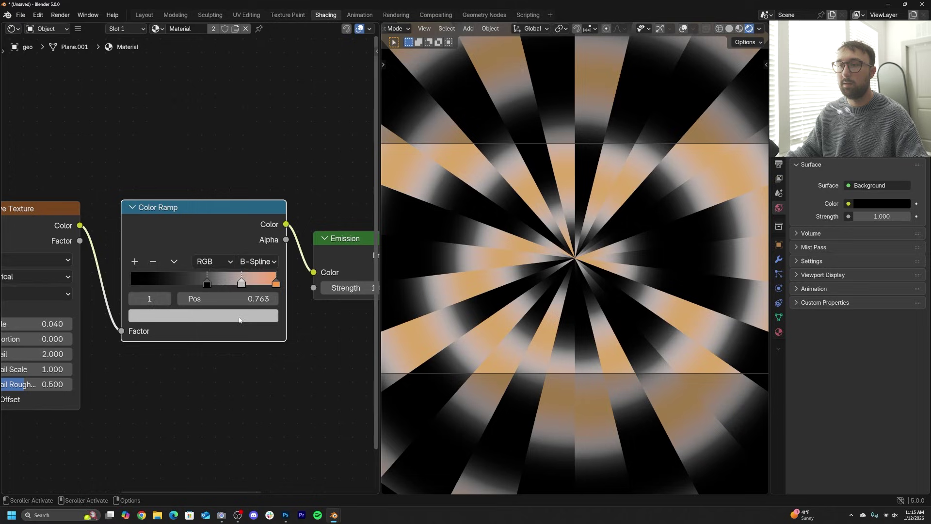
left_click(203, 315)
left_click_drag(229, 98, 224, 94)
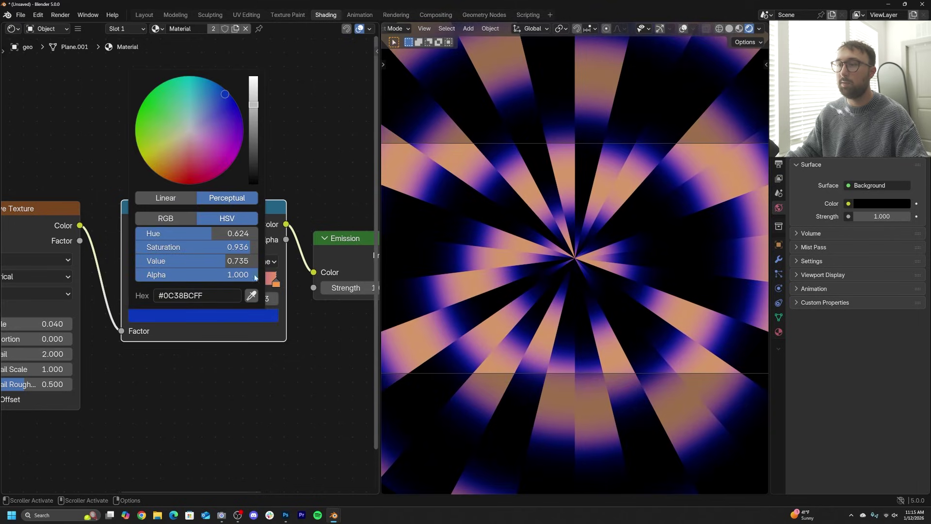
left_click_drag(208, 280, 166, 288)
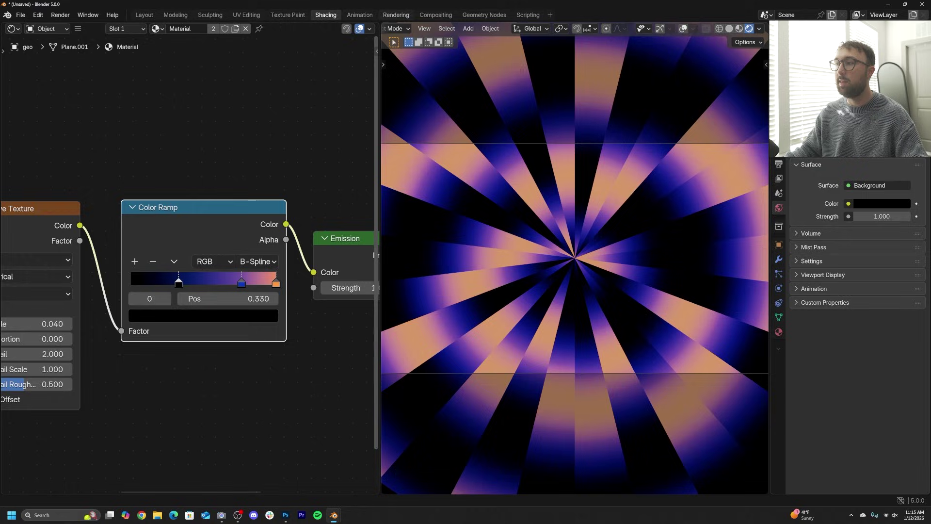
Create a compositor node tree and insert Sensor Noise after Render Layers with a Luminance Noise of 0.366.
left_click(438, 15)
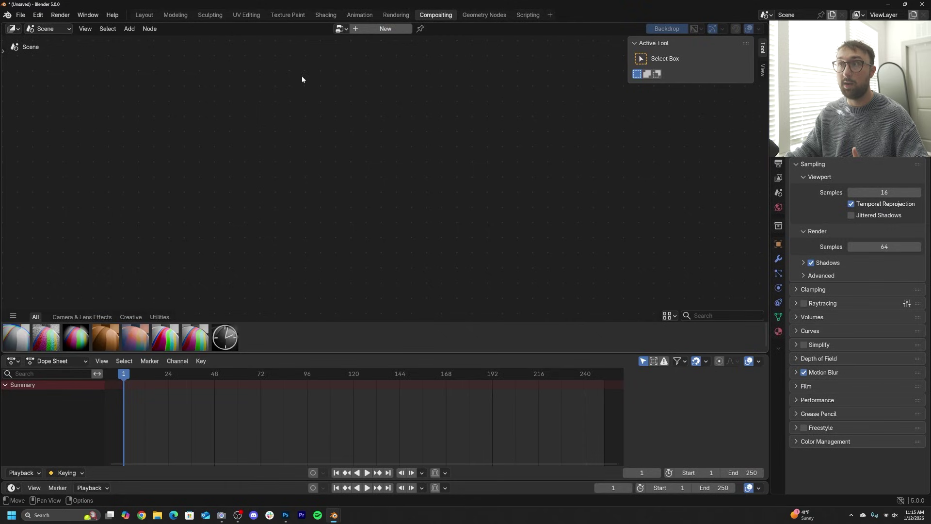
left_click(378, 30)
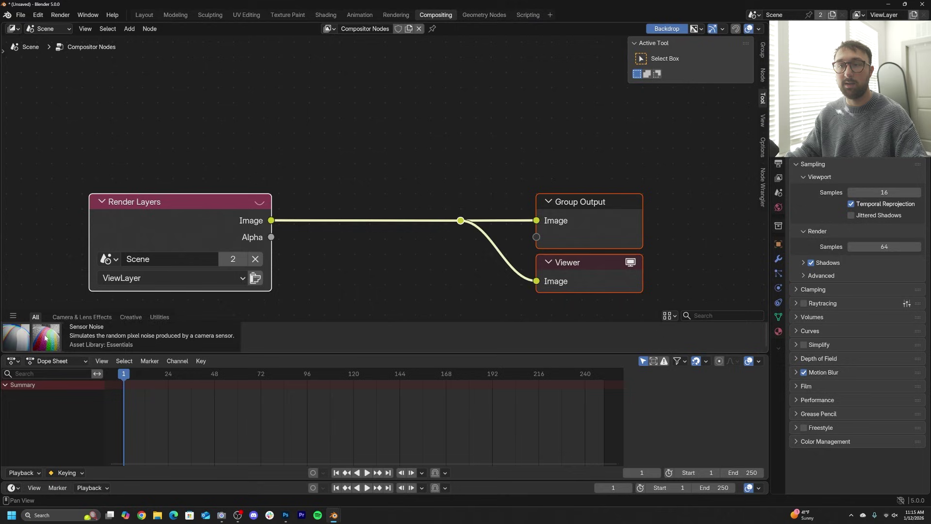
left_click_drag(45, 338, 376, 249)
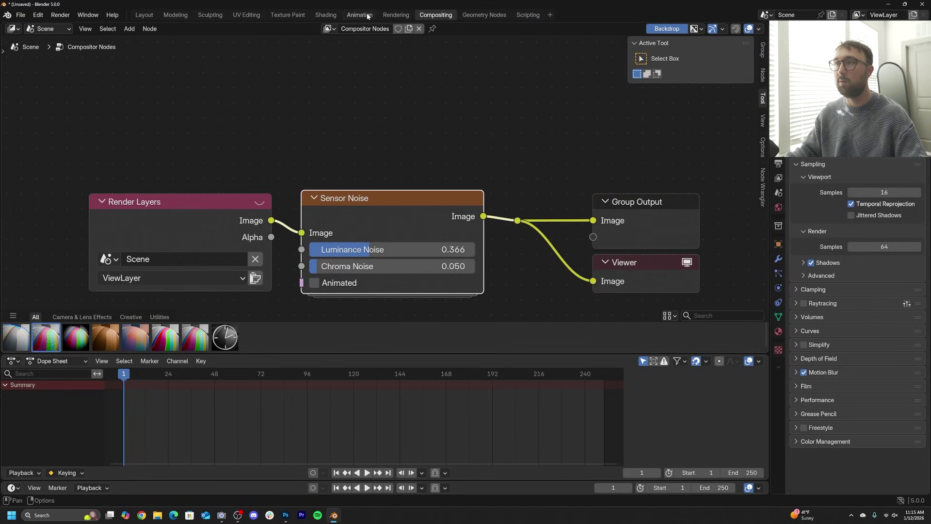
Set the viewport compositor to Always in the Shading workspace and check the noise on the wedges through the camera.
left_click(324, 15)
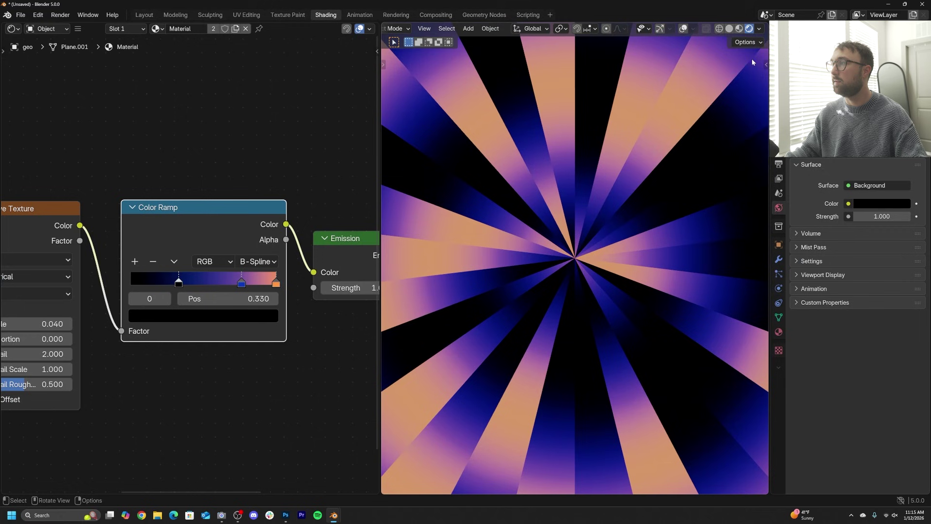
left_click(759, 29)
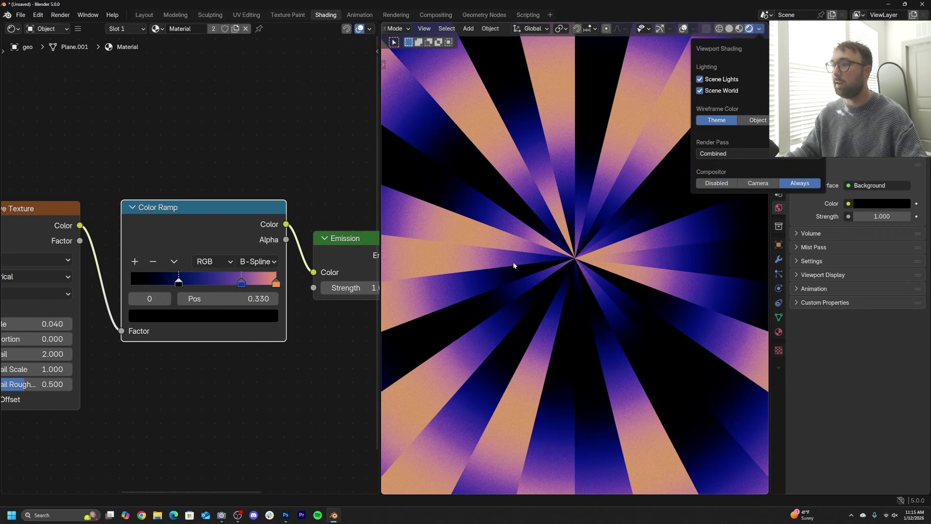
mouse_move(505, 269)
middle_mouse_down()
mouse_move(618, 278)
mouse_move(482, 248)
middle_mouse_up()
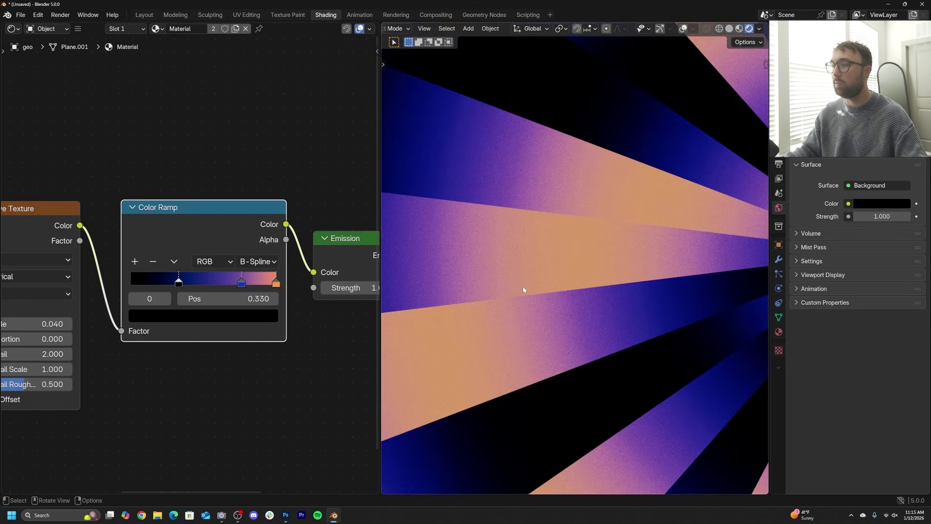
key("KP_0")
scroll(163, 341, "down", 3)
Vary the Multiply Add node's Addend to shift the wave phase and leave it at -0.390.
middle_click_drag(110, 366, 168, 352)
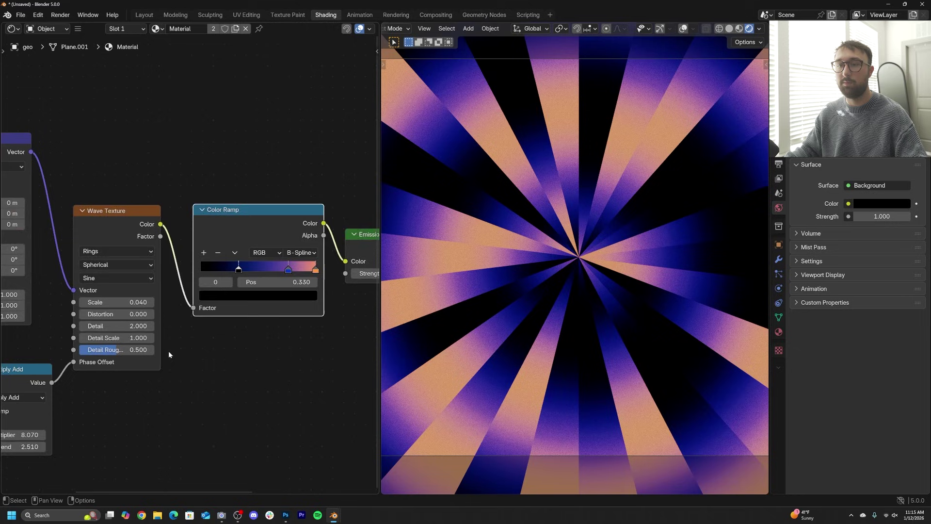
middle_click_drag(70, 421, 179, 367)
left_click_drag(118, 398, 126, 400)
left_click_drag(130, 392, 270, 393)
left_click_drag(160, 393, 130, 390)
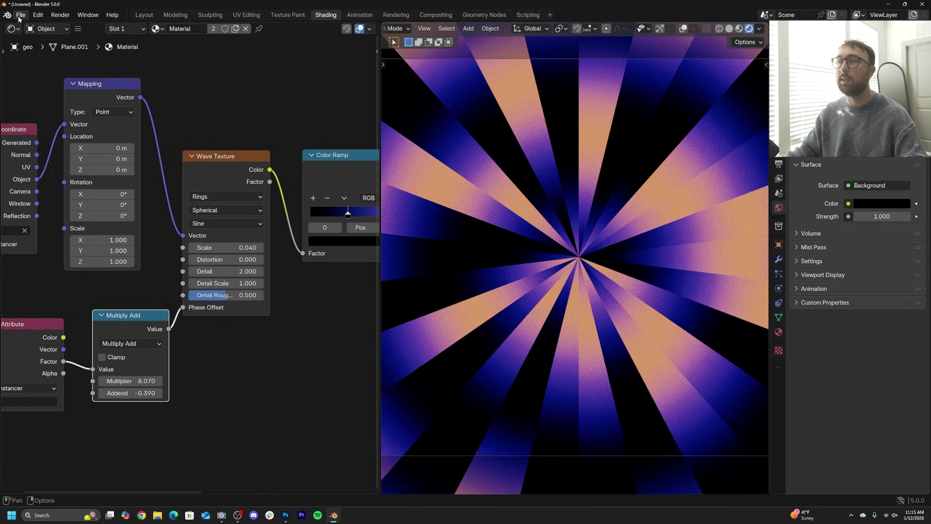
View the whole disc at an angle and delete its objects from the scene.
scroll(552, 256, "down", 4)
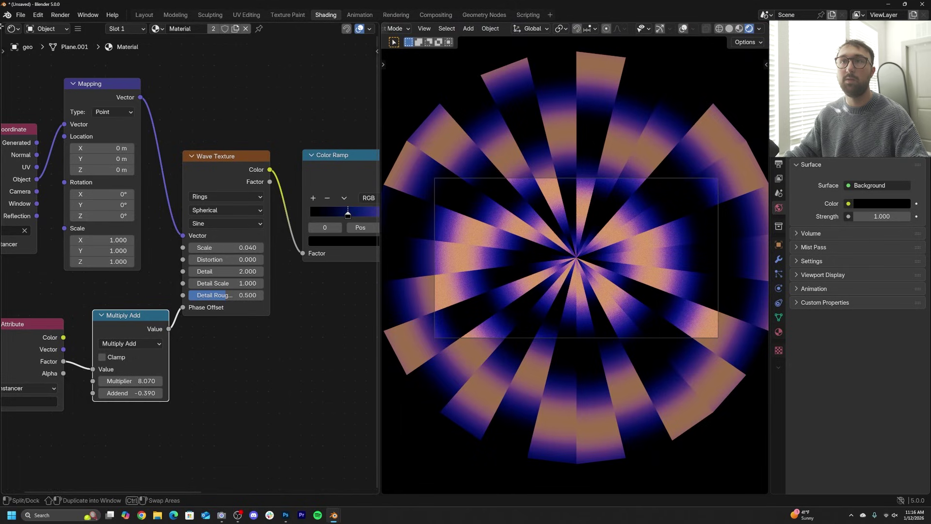
left_click(21, 15)
middle_click_drag(640, 262, 650, 211)
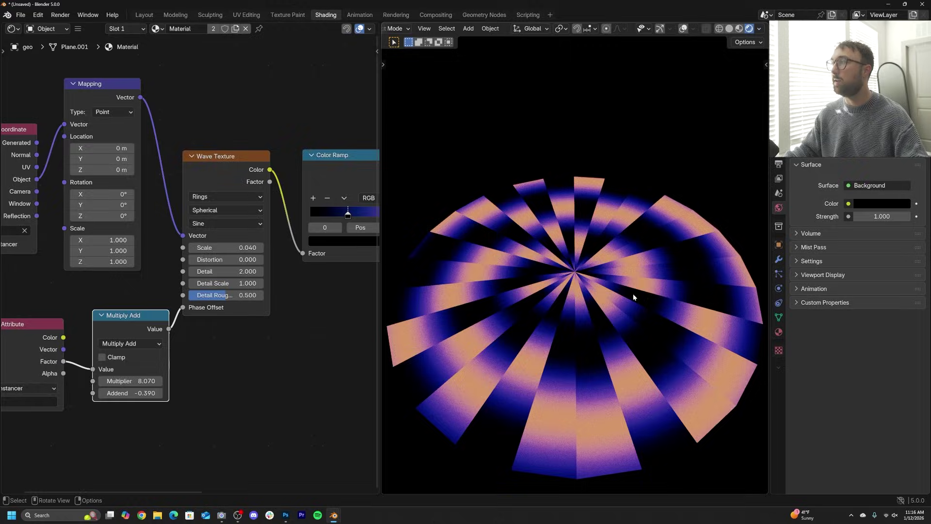
key("ctrl+z")
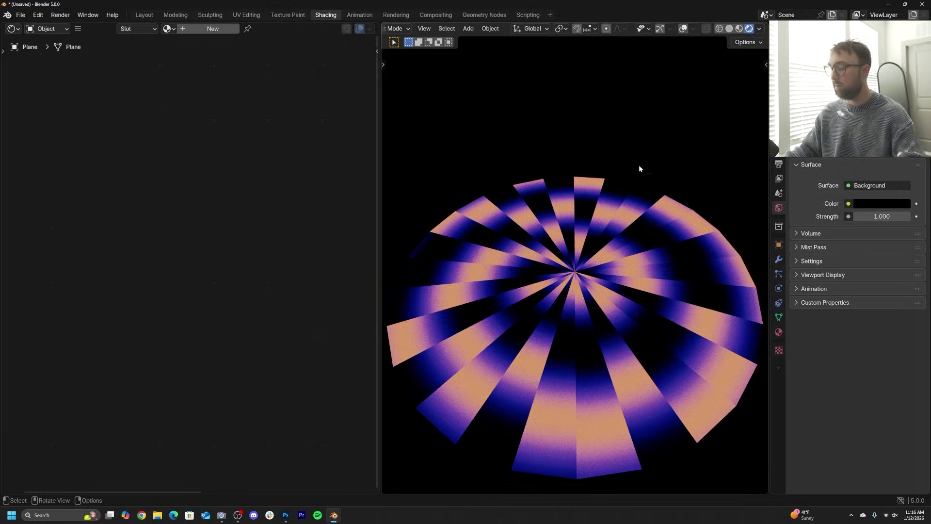
key("Delete")
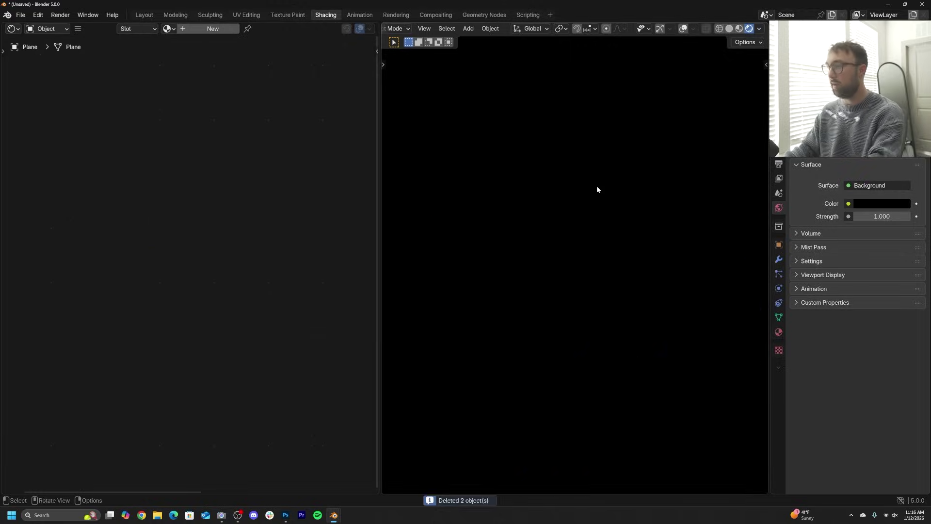
Turn on the viewport overlays and gizmos and delete the remaining object in the Geometry Nodes workspace.
left_click(684, 28)
left_click(660, 29)
left_click(484, 14)
key("Delete")
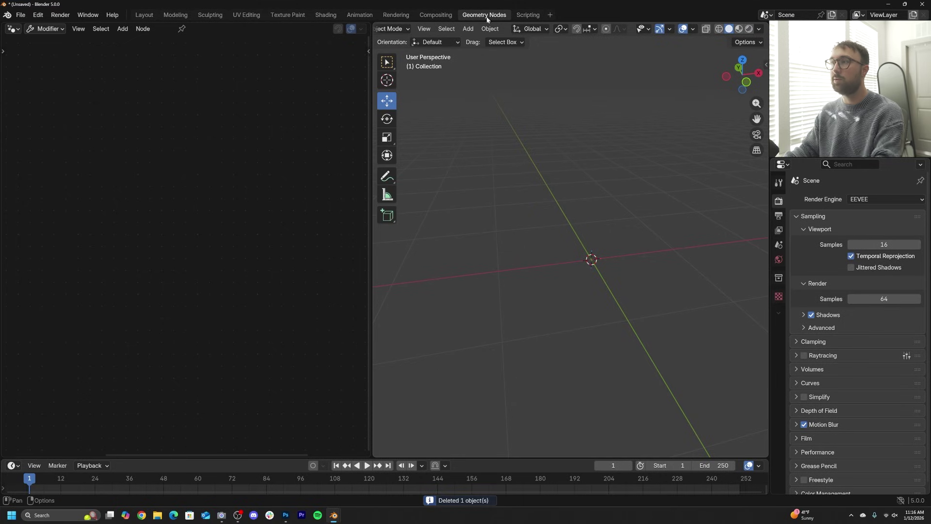
Add a plane, give it a new geometry node tree and delete the Group Input node.
key("shift+a")
mouse_move(576, 298)
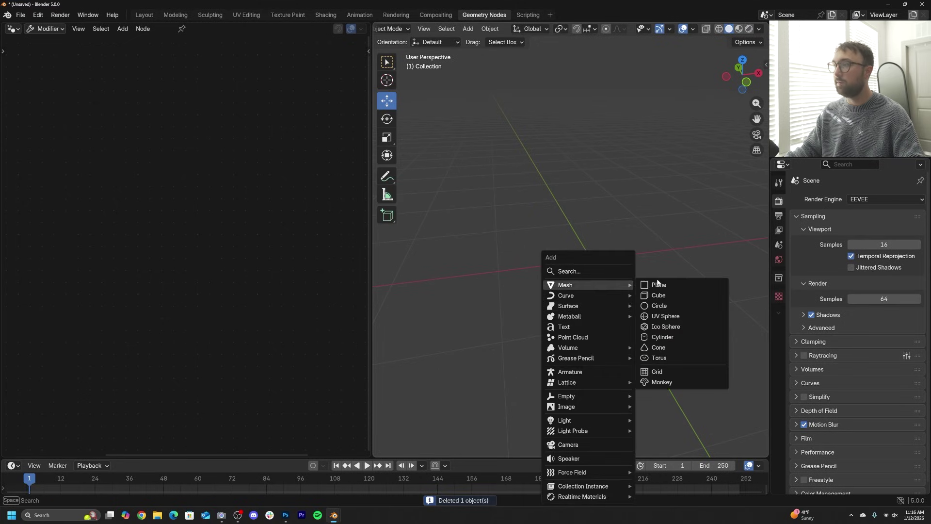
left_click(658, 285)
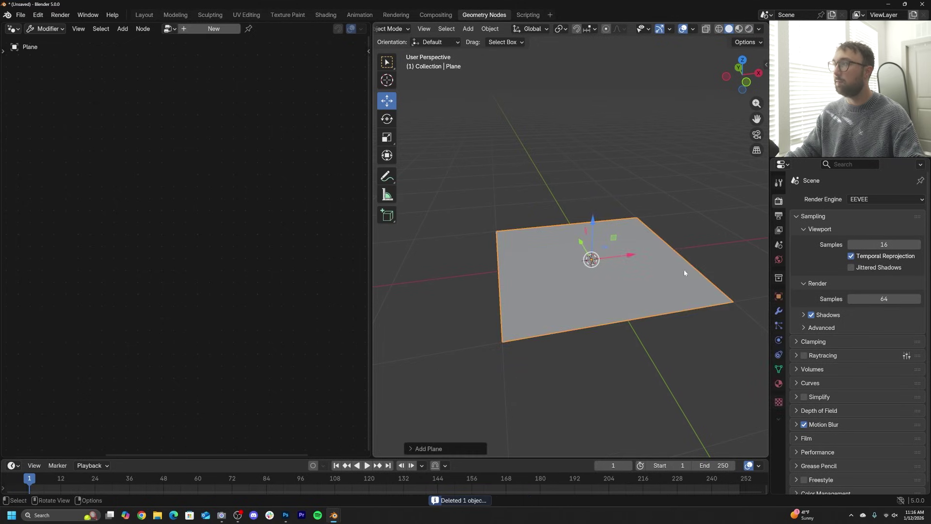
left_click(208, 31)
scroll(131, 300, "down", 2)
left_click(56, 269)
key("x")
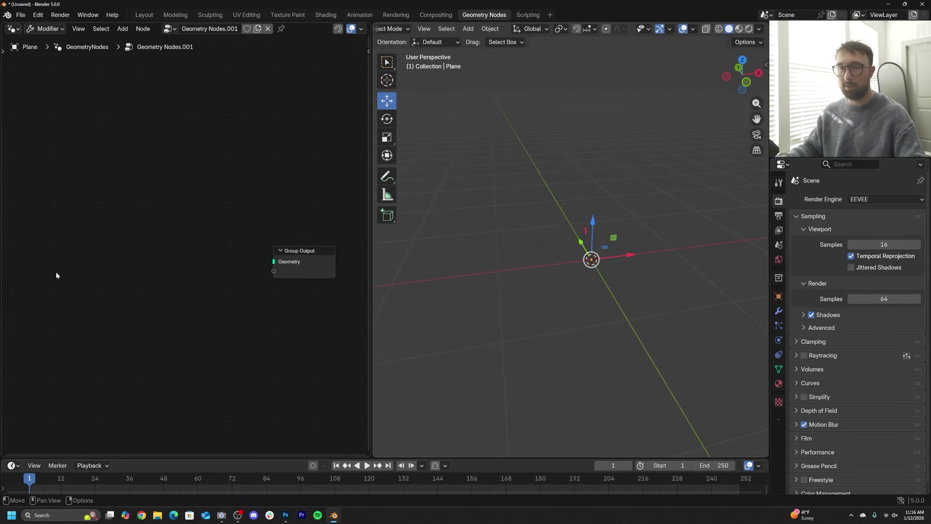
Add a Grid node and connect its Mesh output to the Group Output's Geometry.
key("shift+a")
type("gr")
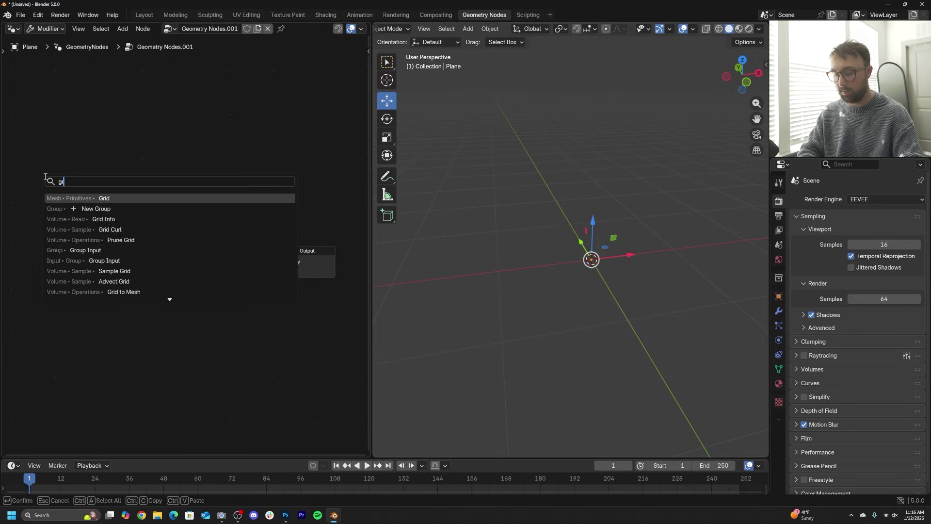
type("id")
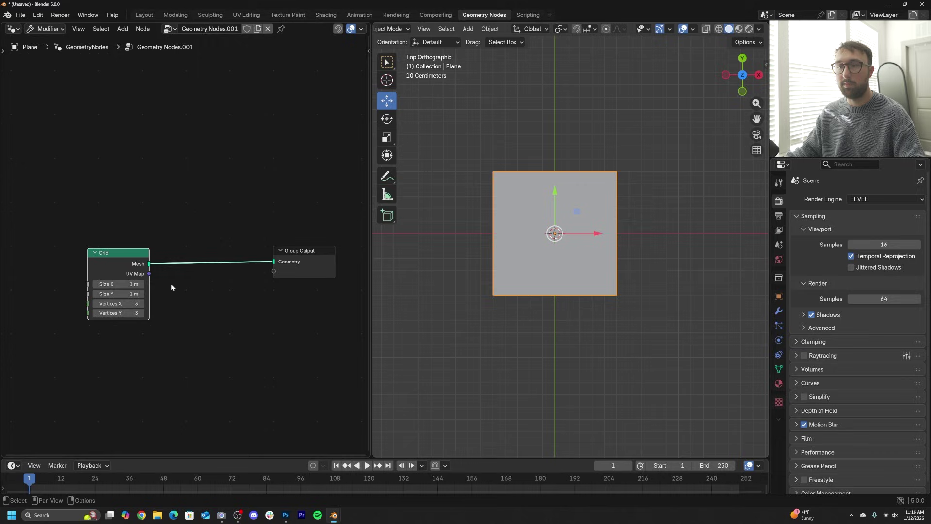
Set the Grid's Size X to 3.97 m, Size Y to 2.13 m, Vertices X to 7 and Vertices Y to 4.
left_click_drag(131, 284, 319, 276)
scroll(558, 238, "down", 2)
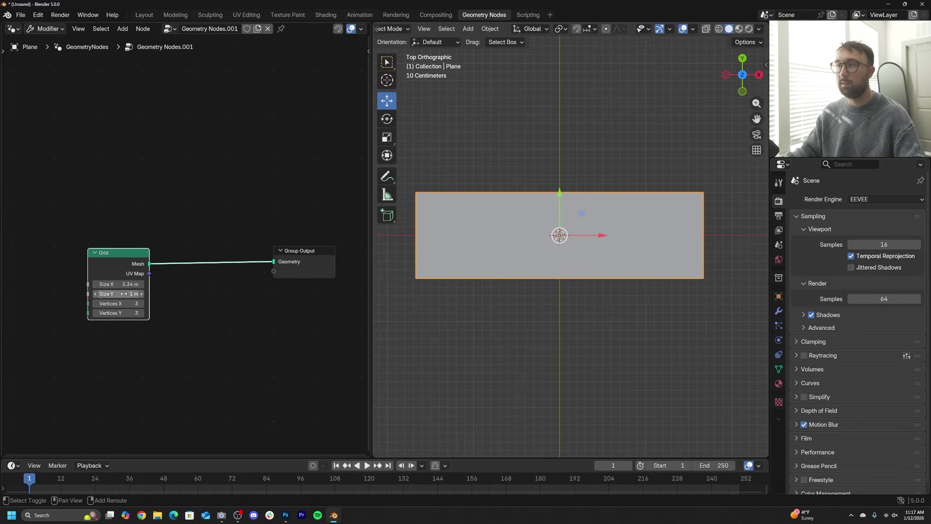
left_click_drag(124, 293, 213, 294)
left_click_drag(125, 284, 175, 284)
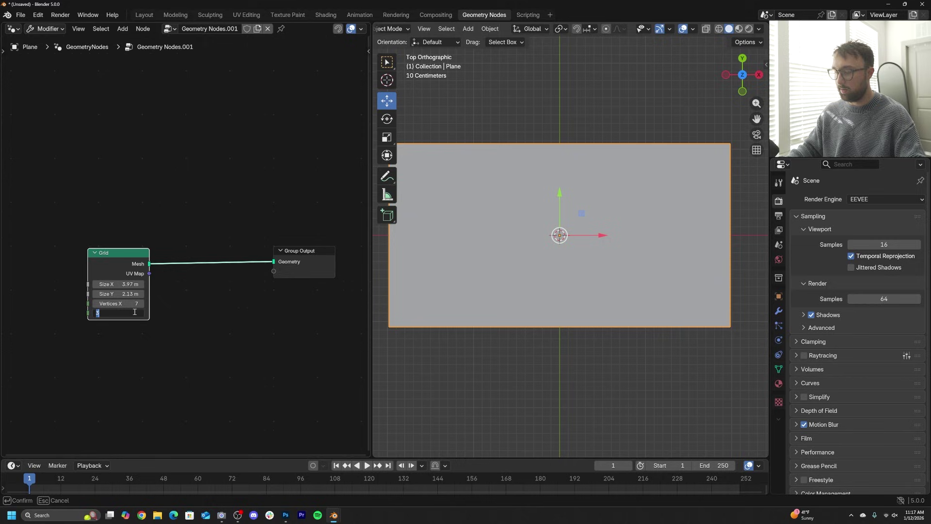
key("Return")
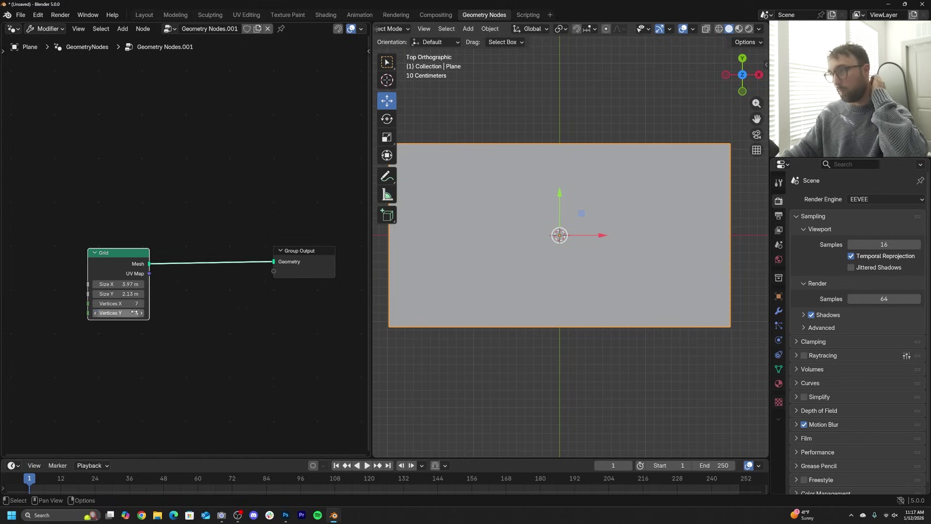
Insert an Instance on Points node between the Grid and the Group Output.
key("shift+a")
type("inst")
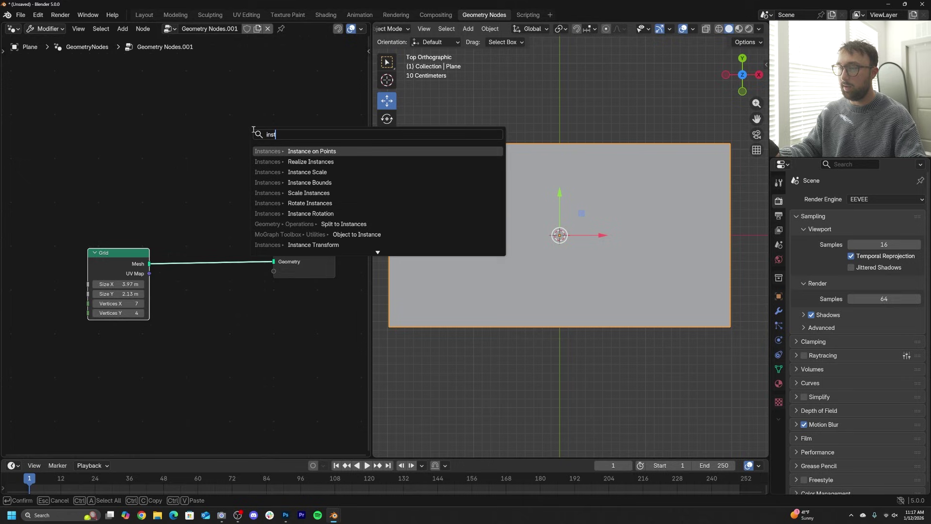
left_click(309, 156)
left_click(194, 214)
Add a Mesh Circle node and place it below the Grid node.
key("shift+a")
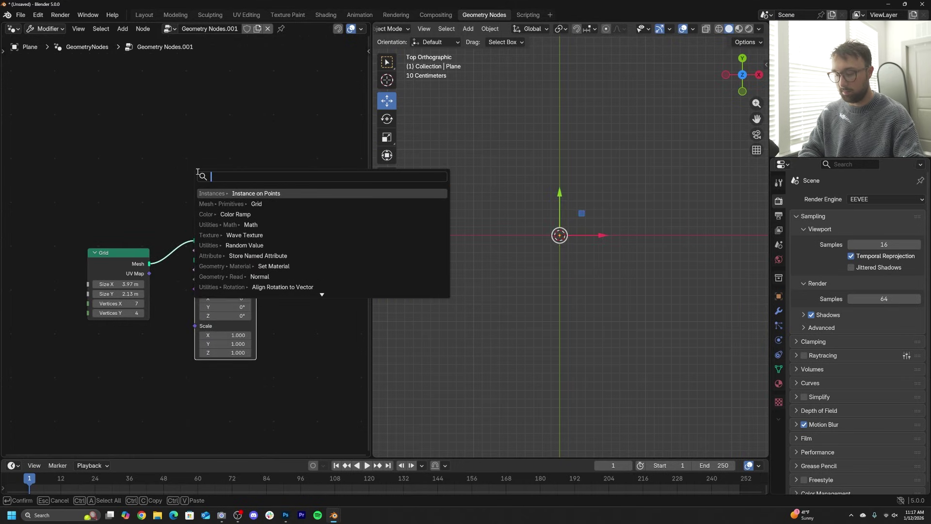
type("mesh c")
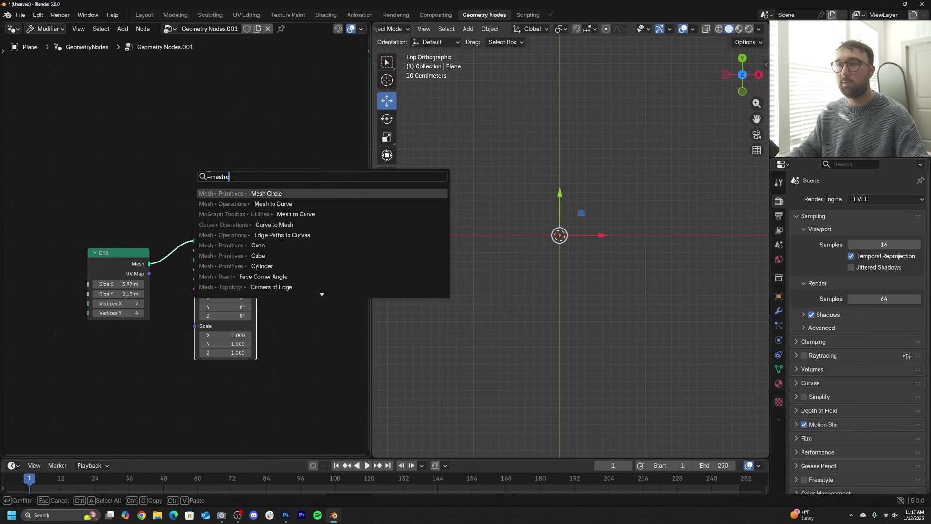
key("Return")
left_click(127, 324)
scroll(242, 242, "up", 3)
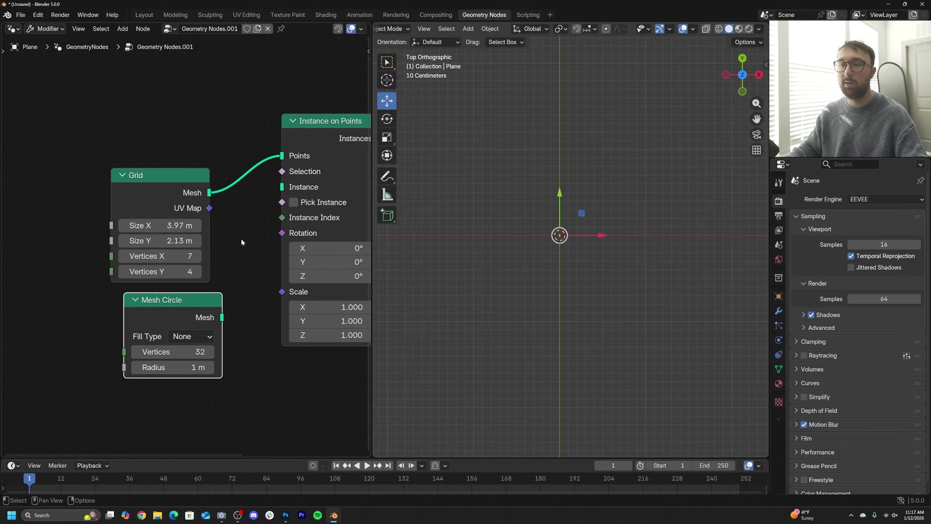
Use the Mesh Circle as the Instance of Instance on Points and set its Vertices to 82.
left_click_drag(222, 318, 281, 187)
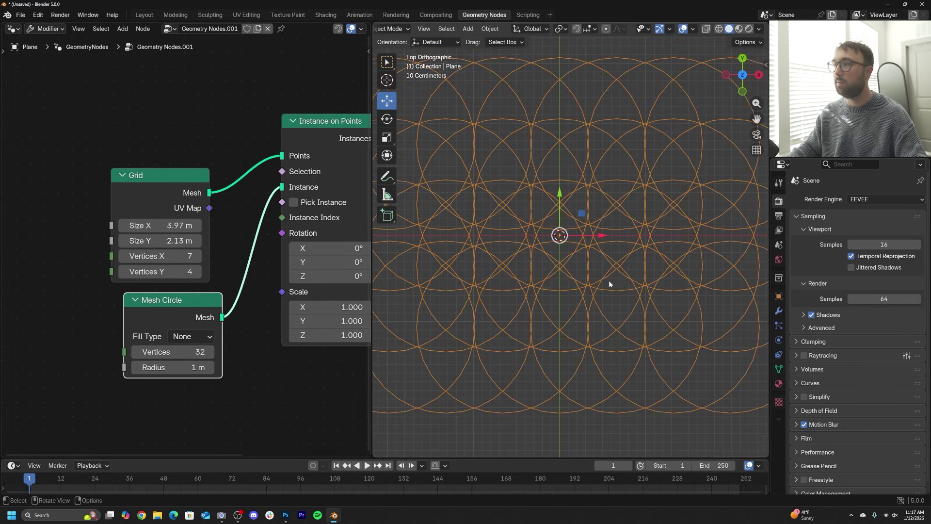
left_click(195, 353)
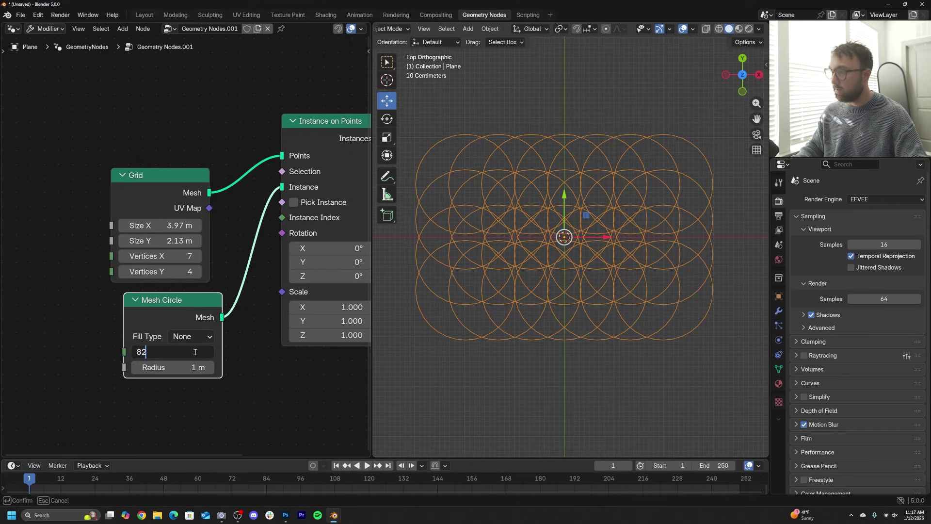
key("Return")
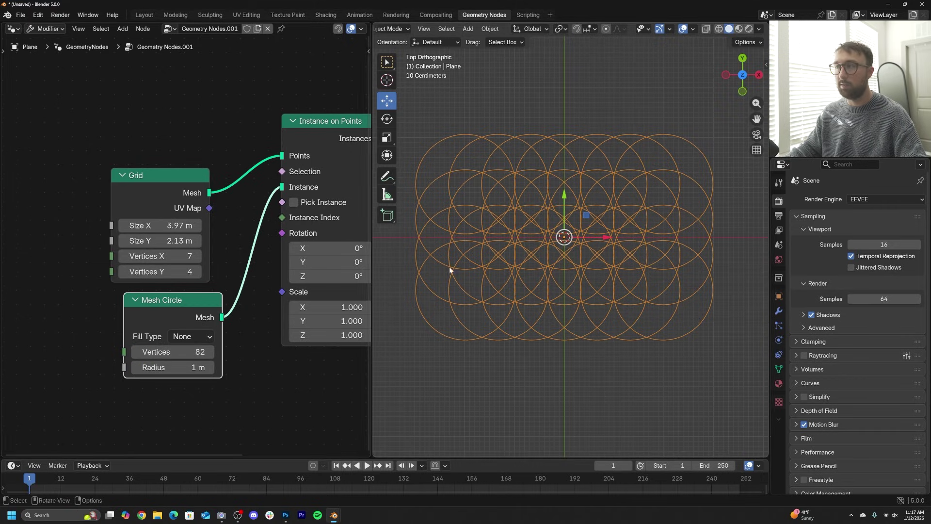
Set the Mesh Circle's Radius to 0.5 m and its Fill Type to N-Gon.
middle_click_drag(291, 262, 224, 270)
mouse_move(106, 376)
left_mouse_down()
mouse_move(73, 376)
mouse_move(100, 376)
left_mouse_up()
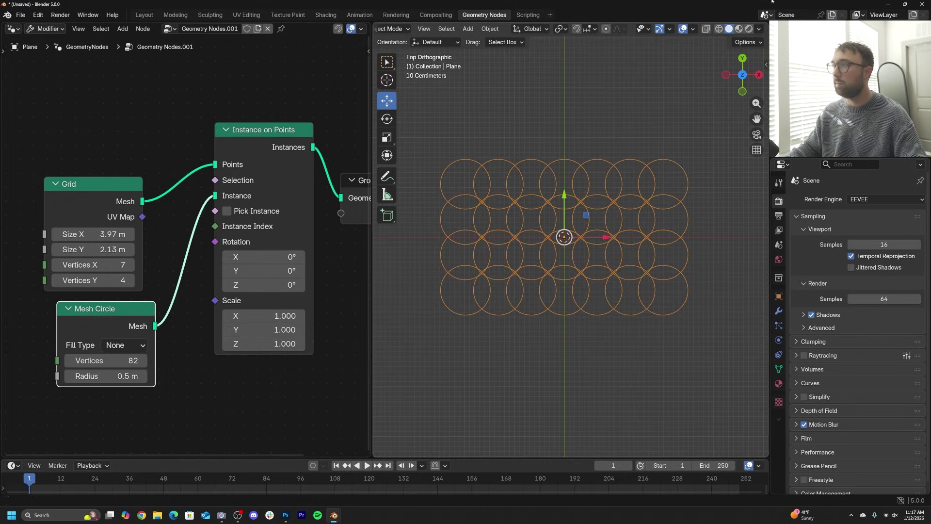
left_click(130, 344)
left_click(124, 374)
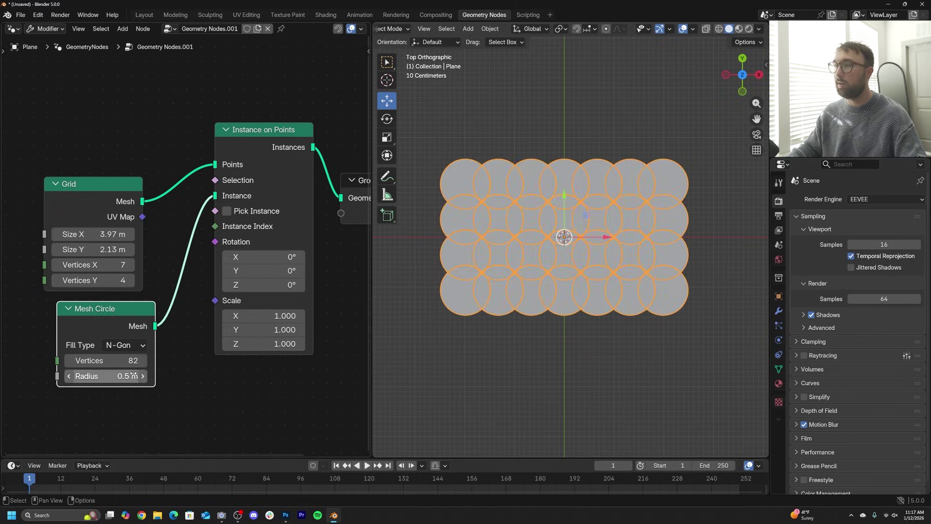
Enable Cavity and Outline in the viewport's solid shading options to distinguish the overlapping circles.
scroll(670, 335, "up", 5)
scroll(659, 262, "down", 2)
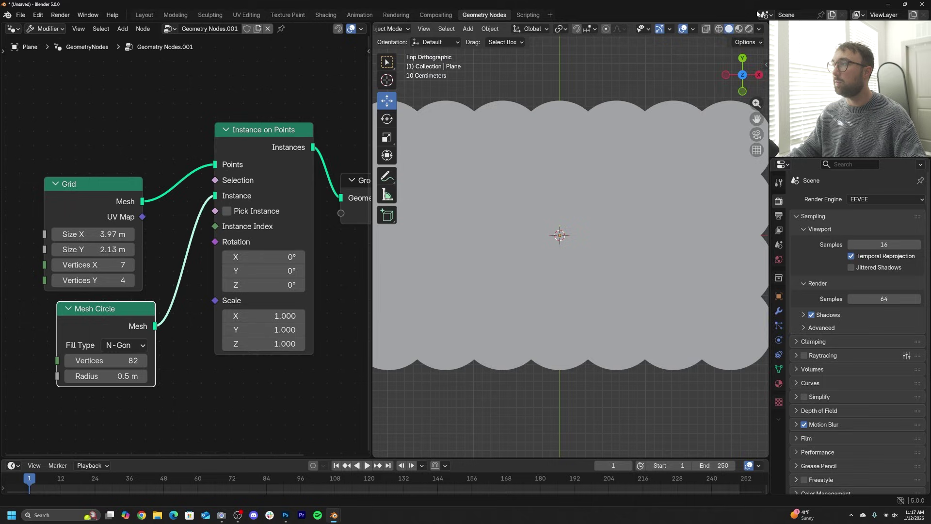
left_click(759, 29)
left_click(699, 328)
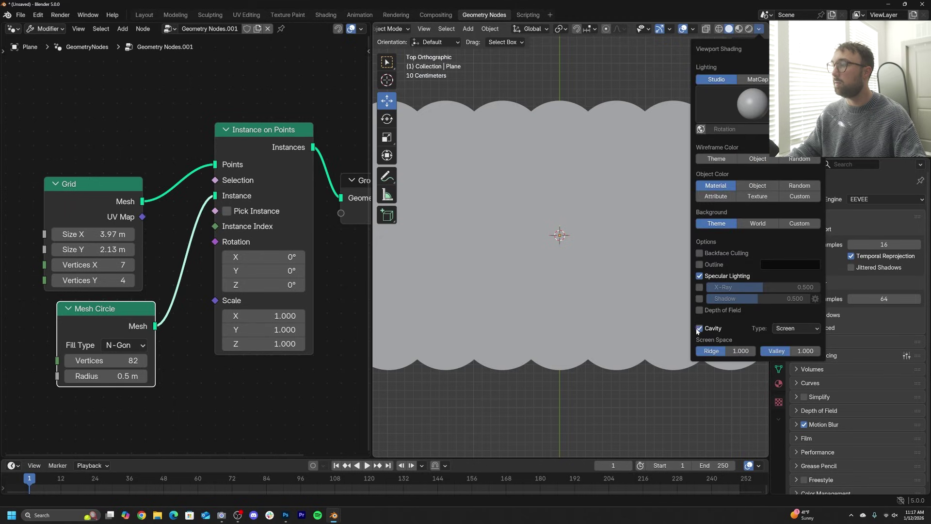
left_click(699, 264)
scroll(558, 240, "down", 2)
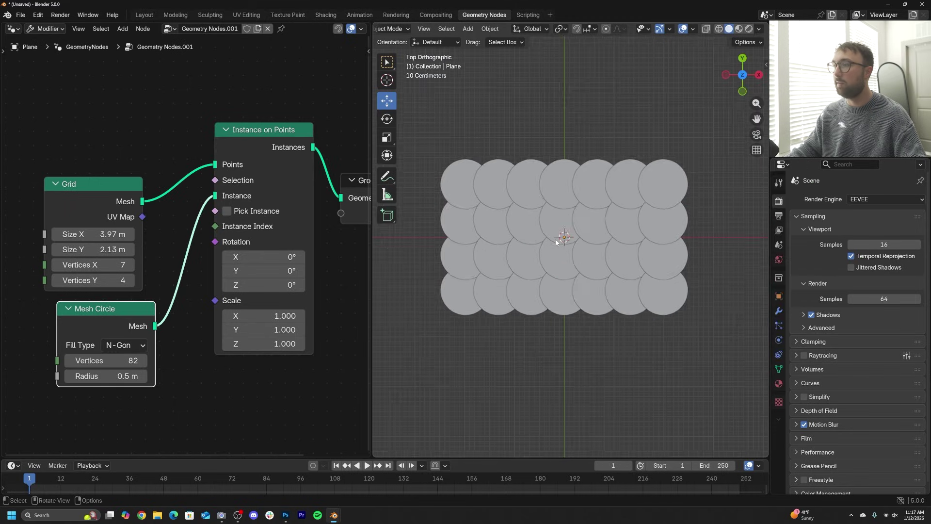
Tilt the circle instances with a Rotation of 1.96° in X and 2.91° in Y on Instance on Points.
scroll(557, 241, "up", 1)
middle_click_drag(557, 242, 534, 214)
mouse_move(262, 256)
left_mouse_down()
mouse_move(291, 256)
mouse_move(267, 257)
mouse_move(271, 271)
mouse_move(297, 271)
mouse_move(280, 257)
left_mouse_up()
mouse_move(623, 229)
middle_mouse_down()
mouse_move(612, 294)
mouse_move(608, 203)
mouse_move(608, 272)
mouse_move(611, 216)
middle_mouse_up()
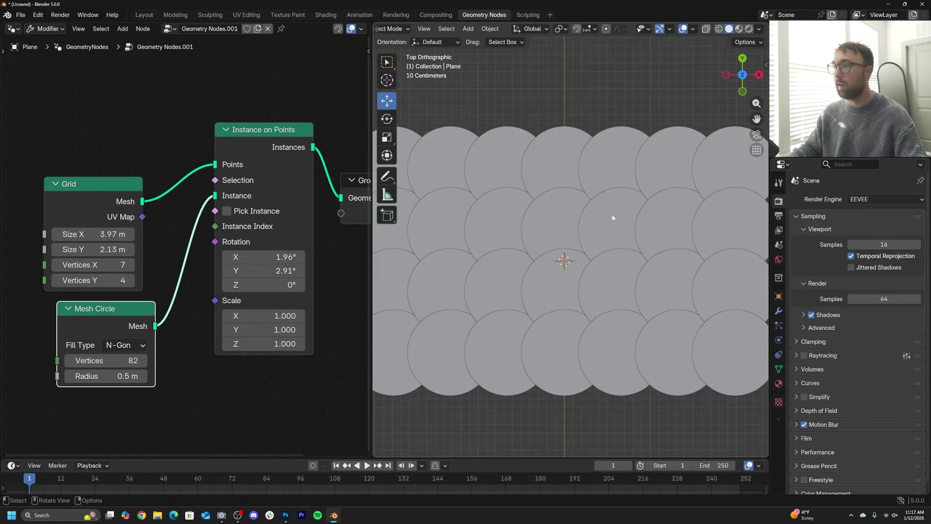
Set the Grid's Size X to 3.83 m and Size Y to 2.32 m.
scroll(611, 216, "down", 3)
mouse_move(113, 235)
left_mouse_down()
mouse_move(158, 235)
mouse_move(126, 234)
mouse_move(146, 235)
mouse_move(106, 250)
mouse_move(117, 249)
mouse_move(104, 250)
mouse_move(100, 234)
mouse_move(115, 234)
mouse_move(122, 249)
mouse_move(105, 249)
left_mouse_up()
scroll(538, 285, "down", 1)
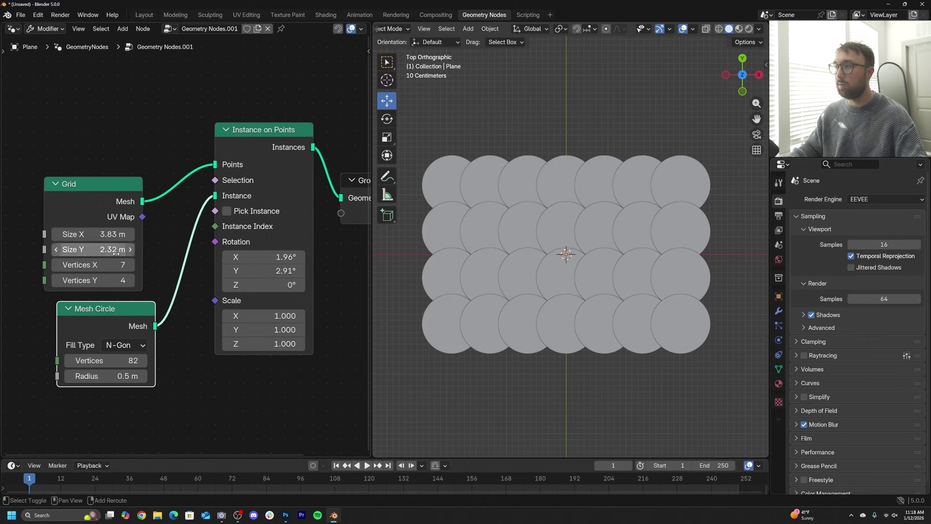
Move the Group Output farther from Instance on Points and switch the viewport to rendered shading.
key("shift+a")
scroll(317, 252, "down", 2)
middle_click_drag(318, 261, 174, 285)
left_click_drag(210, 221, 325, 222)
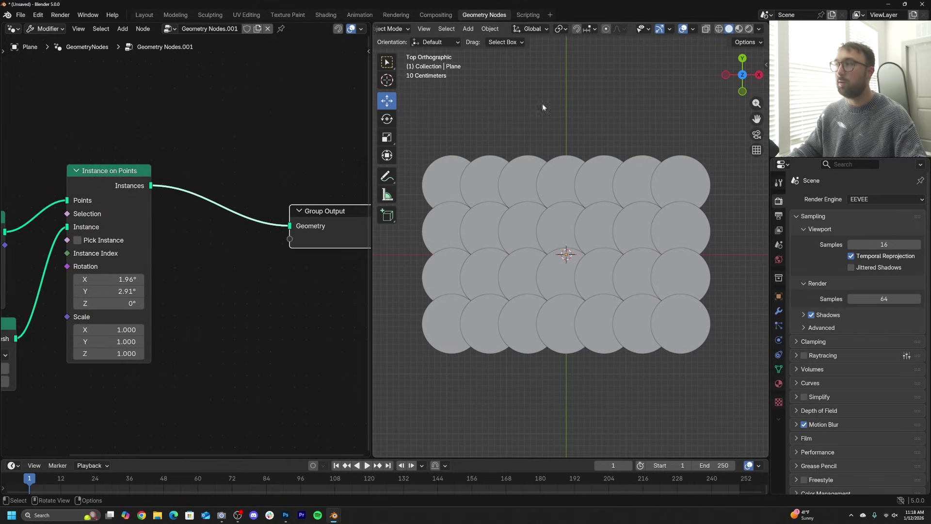
left_click(747, 31)
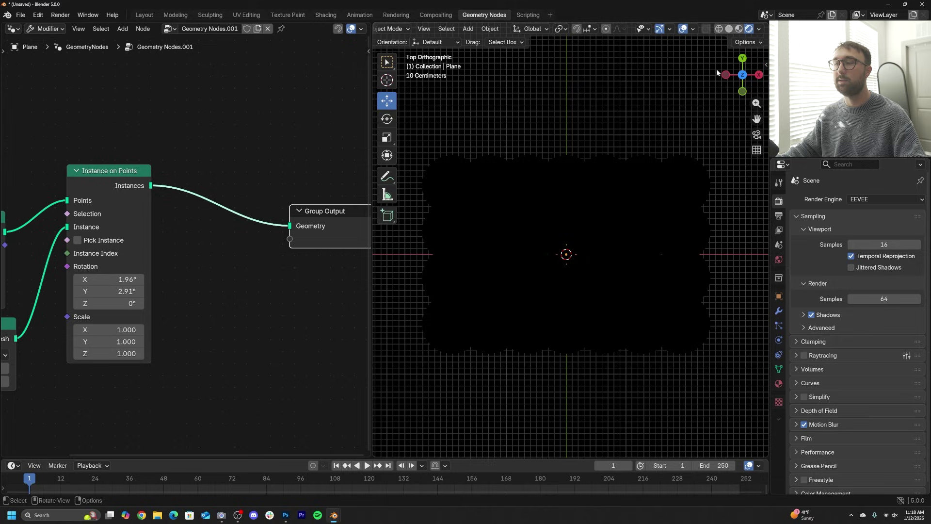
Insert a Store Named Attribute node between Instance on Points and the Group Output.
key("shift+a")
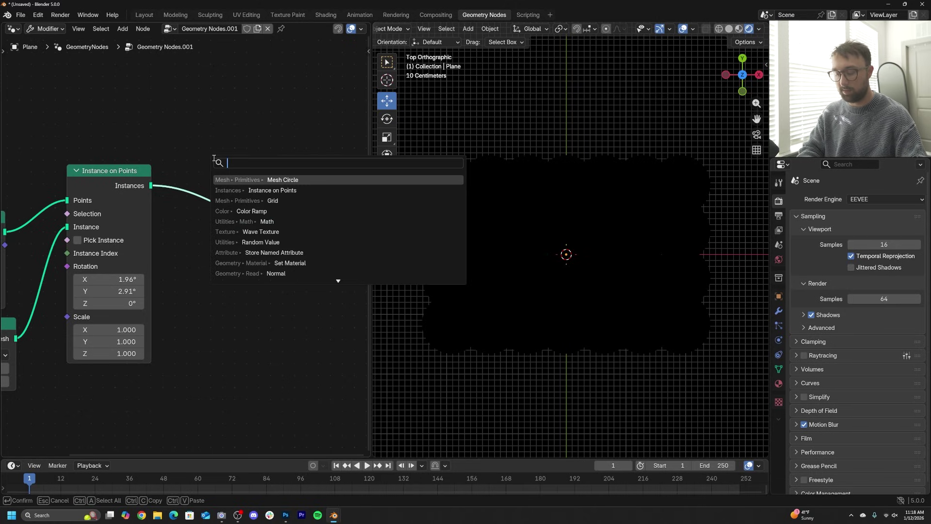
type("sto")
key("Return")
left_click(194, 194)
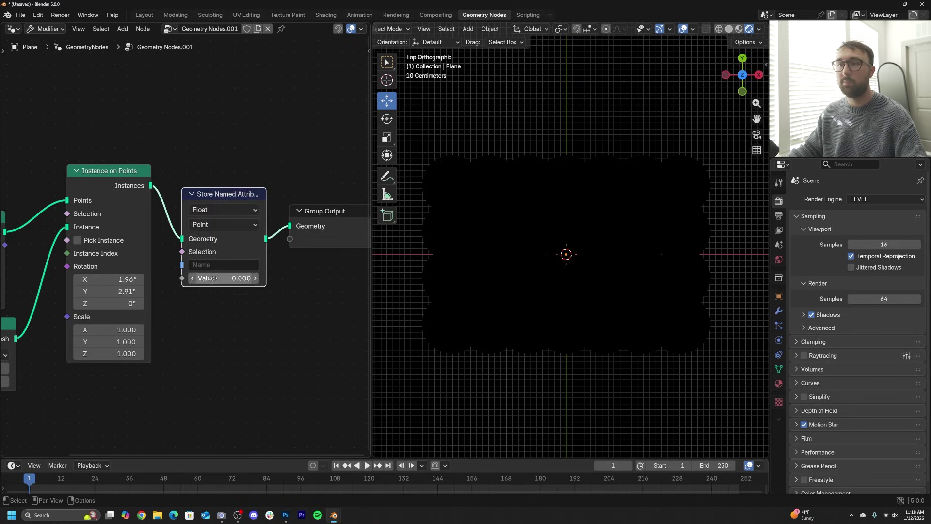
Name the stored attribute r and set its domain to Instance.
left_click(216, 265)
type("r")
scroll(216, 266, "up", 2)
left_click(223, 218)
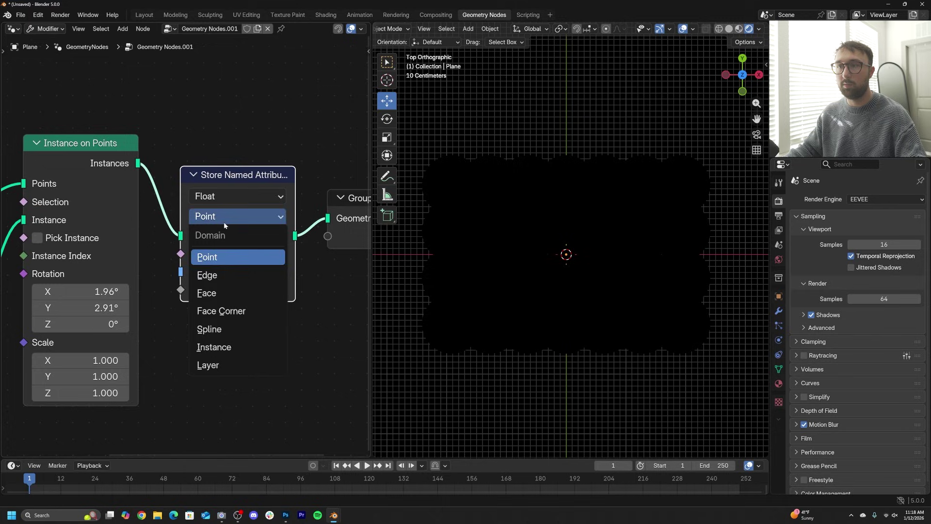
left_click(228, 346)
Feed a new Random Value node into the stored attribute's Value, and move the Group Output farther along.
key("shift+a")
type("random")
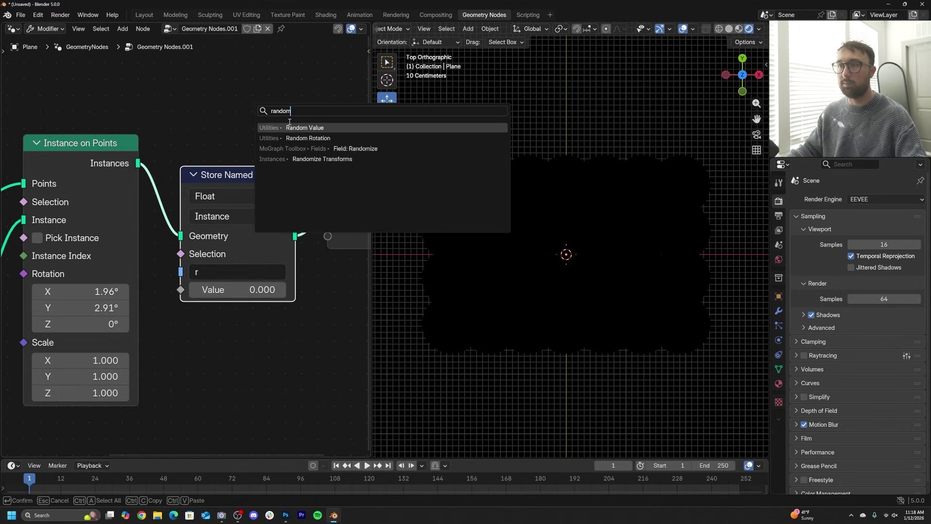
key("Return")
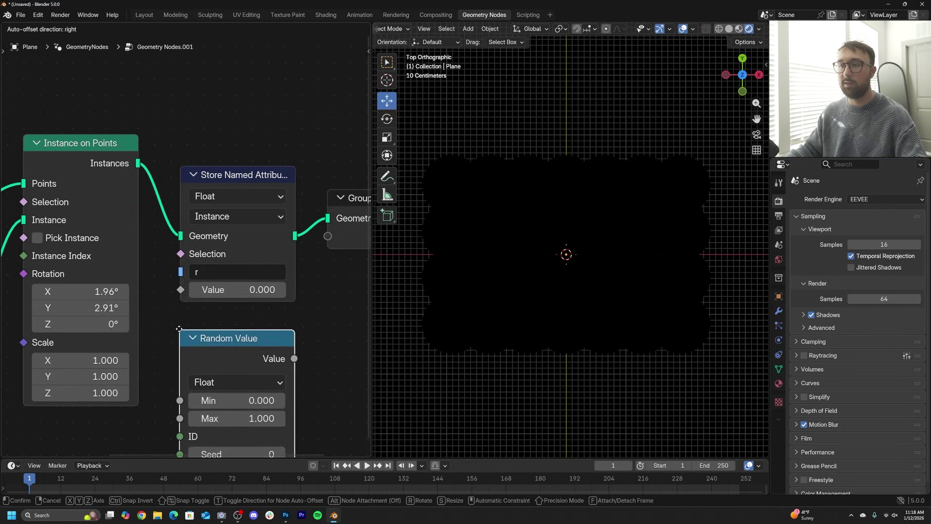
left_click(285, 358)
left_click_drag(209, 282, 207, 286)
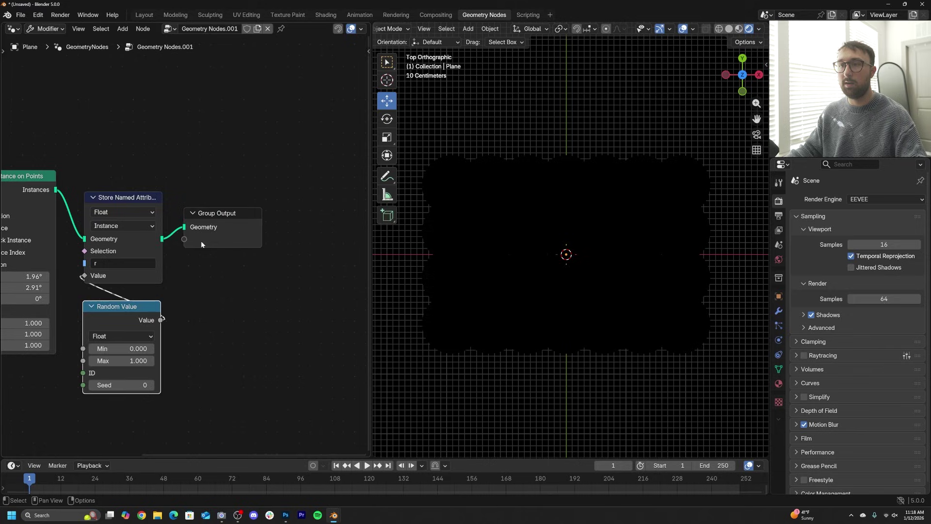
left_click_drag(201, 241, 329, 241)
Insert a second Store Named Attribute node before the Group Output.
key("shift+a")
type("store")
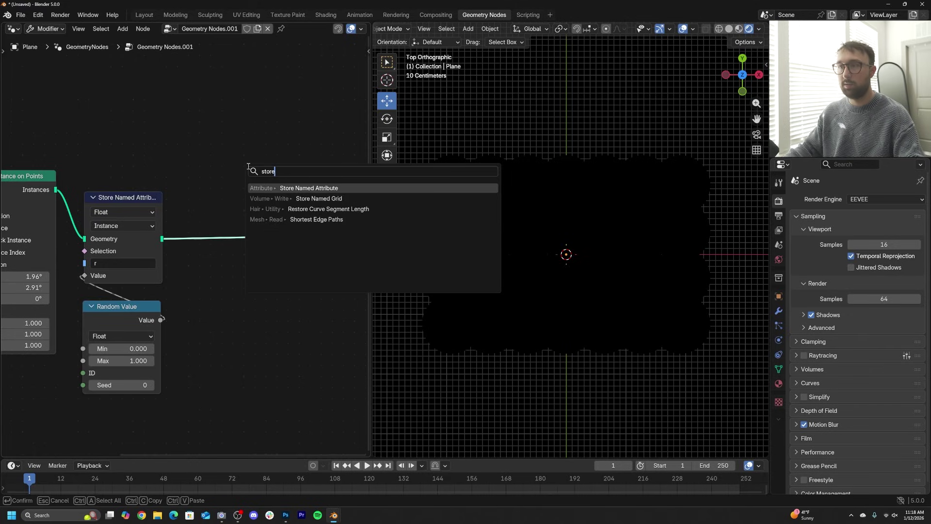
key("Return")
left_click(254, 260)
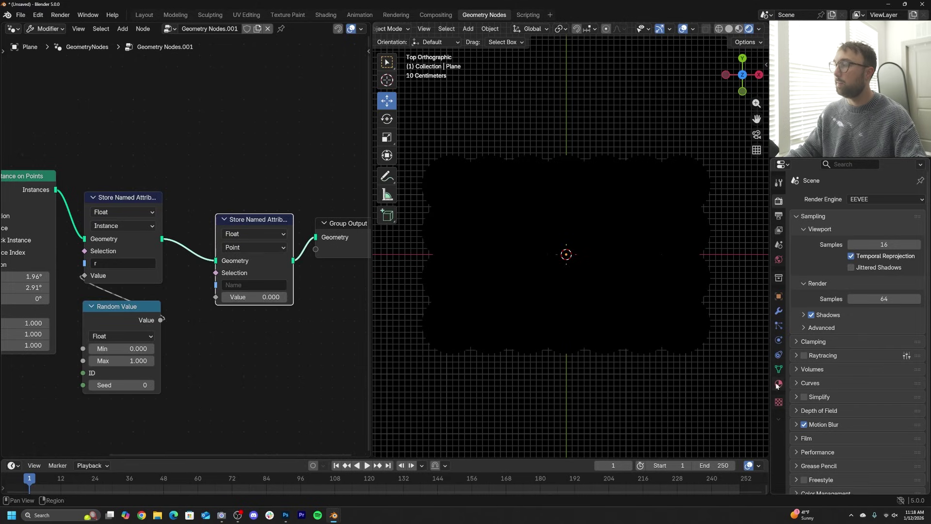
Create a new material for the plane and set its Surface to Emission.
left_click(779, 383)
left_click(871, 243)
left_click(878, 289)
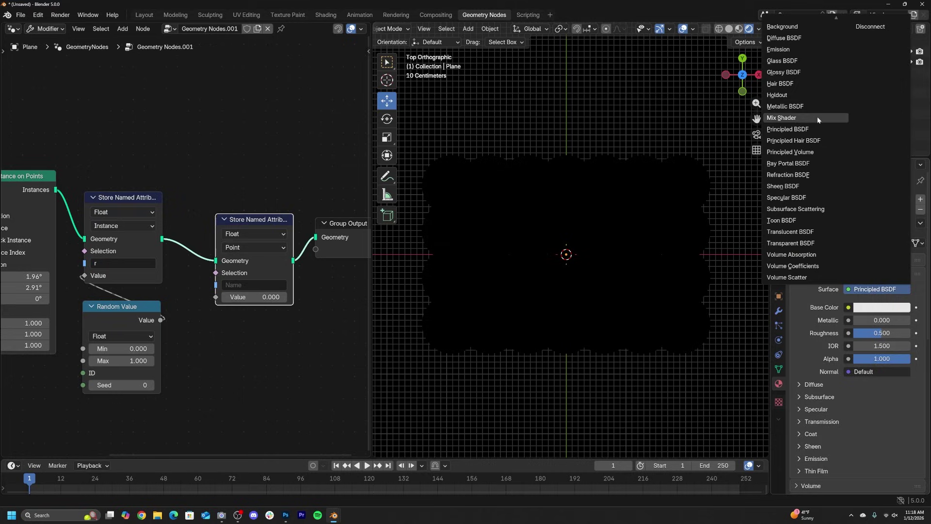
left_click(820, 50)
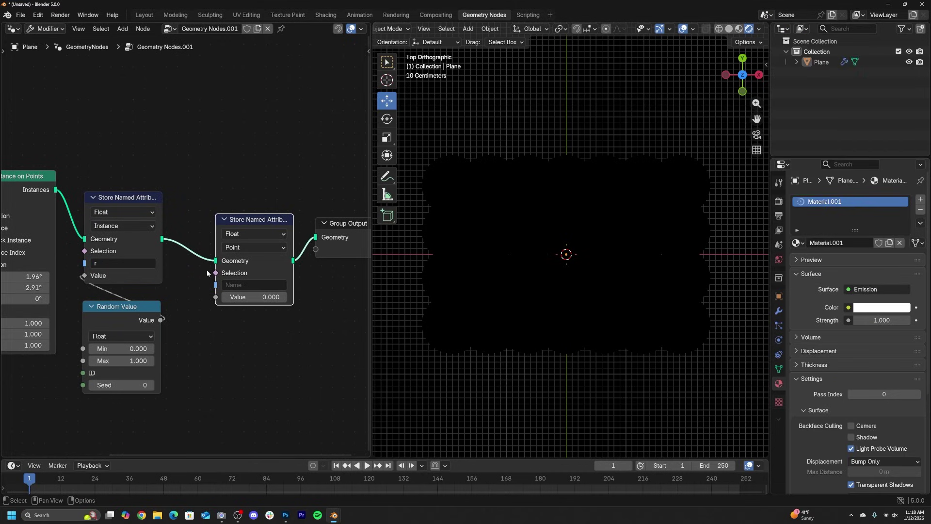
Delete the second Store Named Attribute node while keeping the geometry connected to the Group Output.
left_click_drag(312, 239, 315, 237)
key("x")
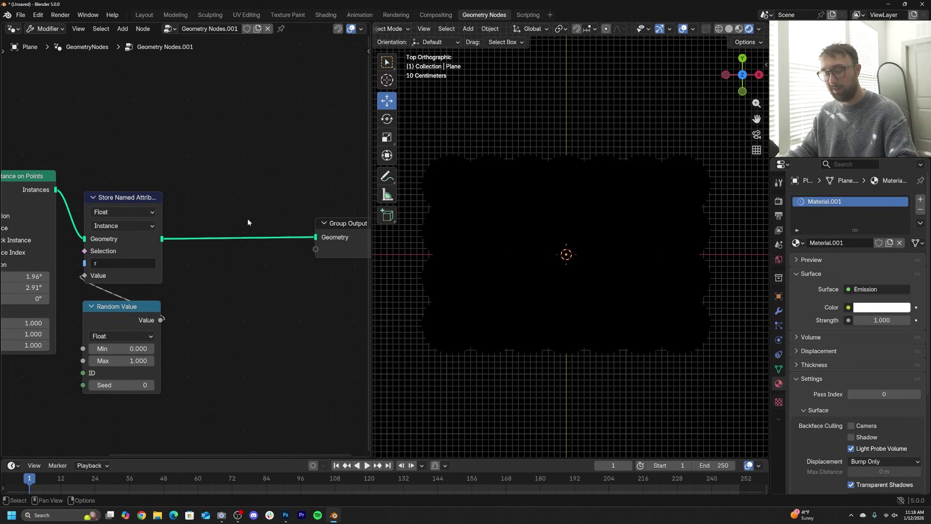
Insert a Set Material node between Store Named Attribute and the Group Output, and assign Material.001.
key("shift+a")
type("set m")
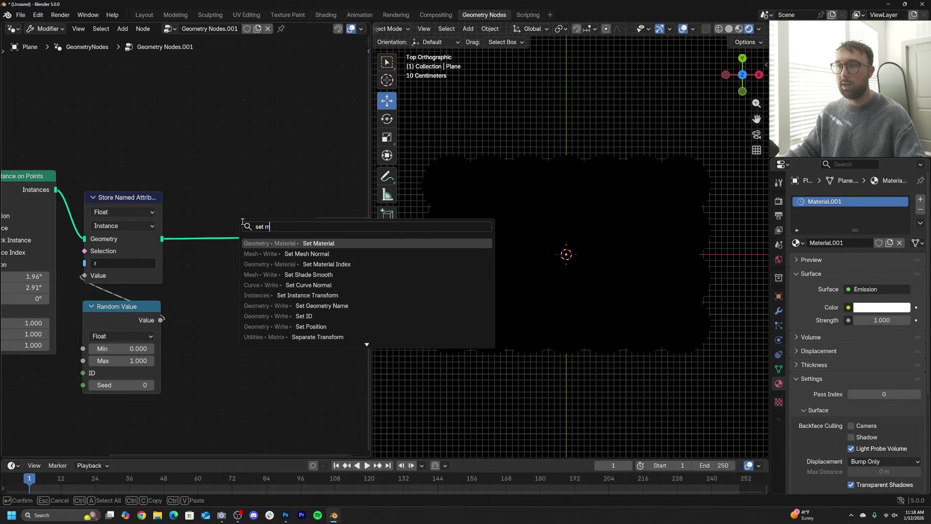
key("Return")
left_click(223, 237)
left_click(222, 253)
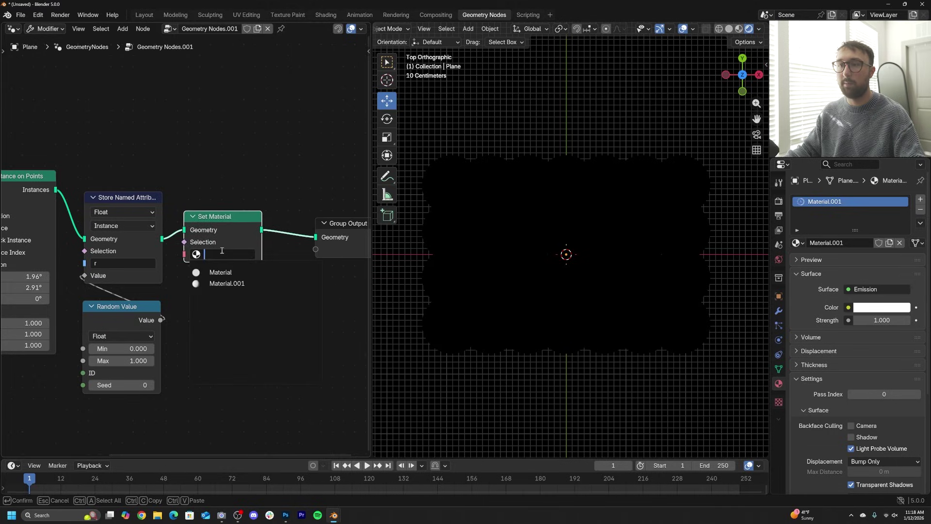
left_click(227, 284)
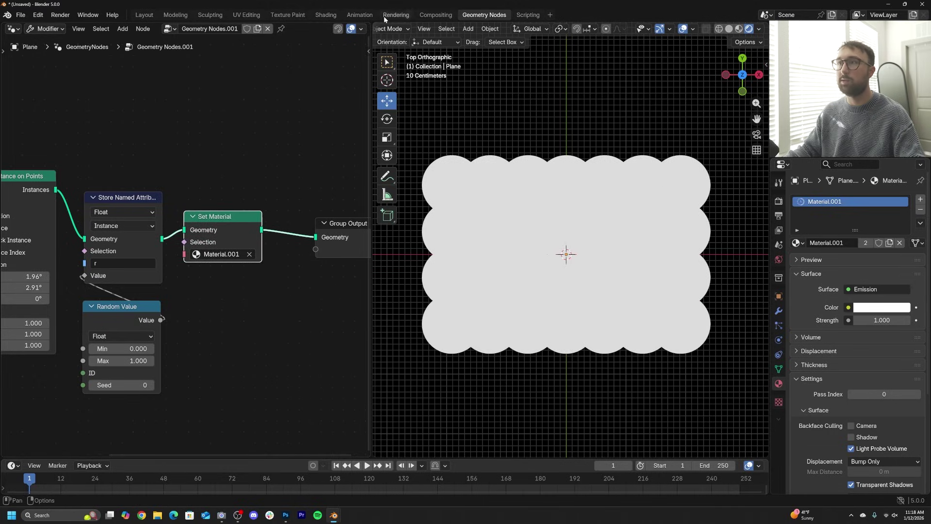
Open the Shading workspace in top view and add an Attribute node below the Emission node.
left_click(325, 14)
key("KP_7")
key("shift+a")
type("at")
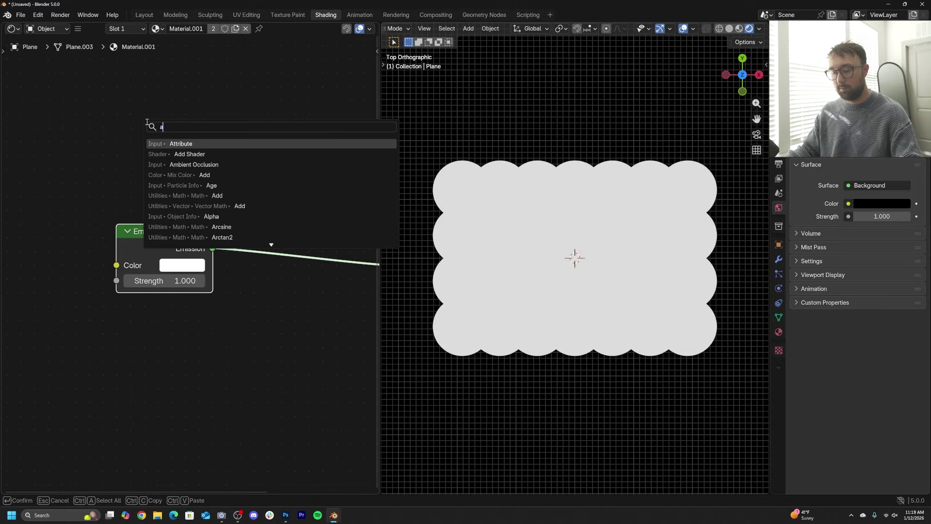
left_click(178, 143)
left_click(56, 336)
middle_click_drag(86, 322, 160, 308)
scroll(192, 388, "down", 1)
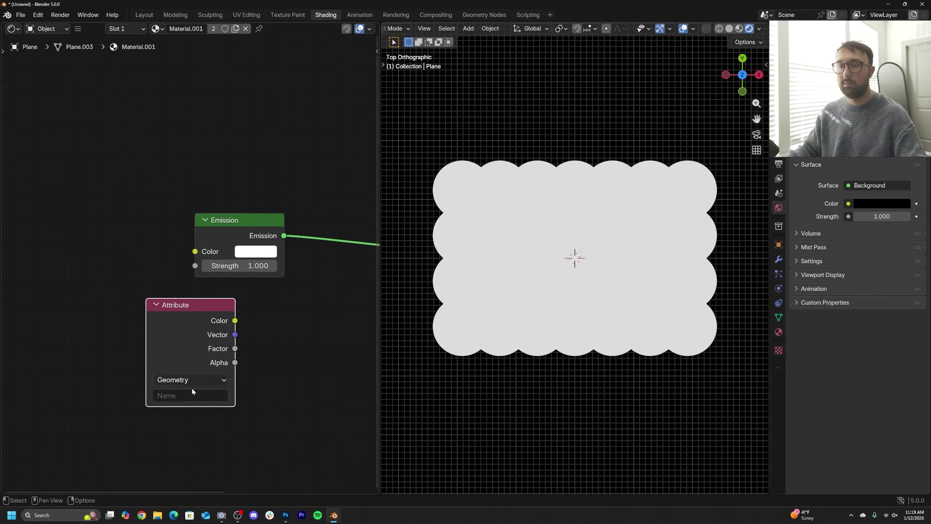
Set the Attribute node's type to Instancer and its name to r.
left_click(191, 381)
left_click(184, 439)
left_click(182, 397)
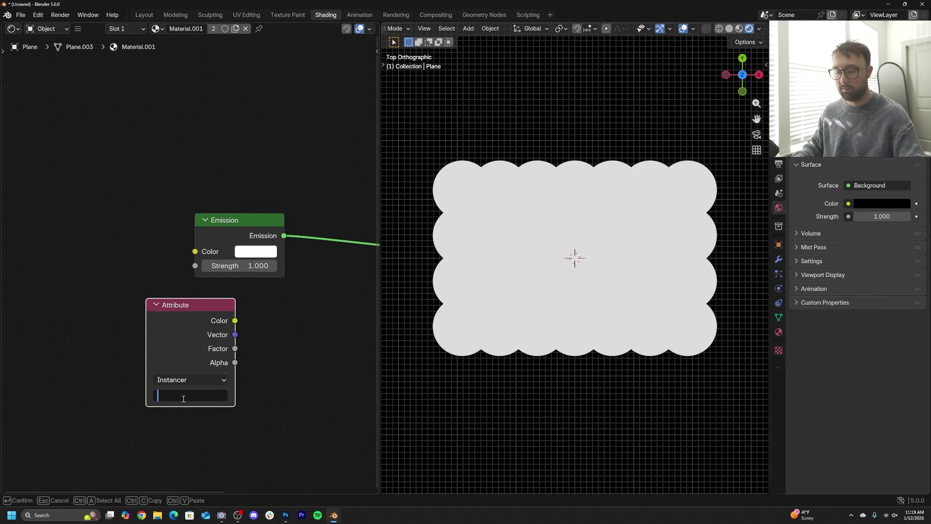
type("r")
Add a Wave Texture node and connect its Color output to the Emission Color.
scroll(180, 319, "down", 1)
key("shift+a")
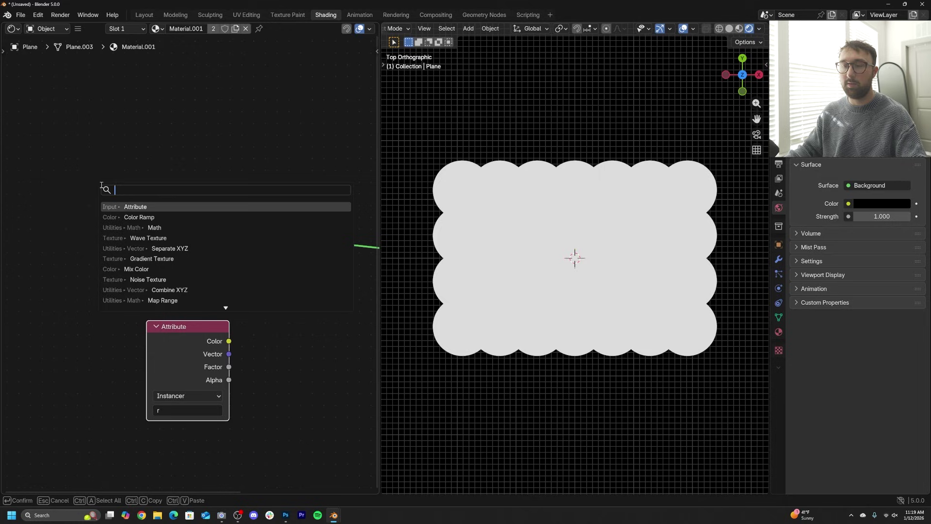
type("wave")
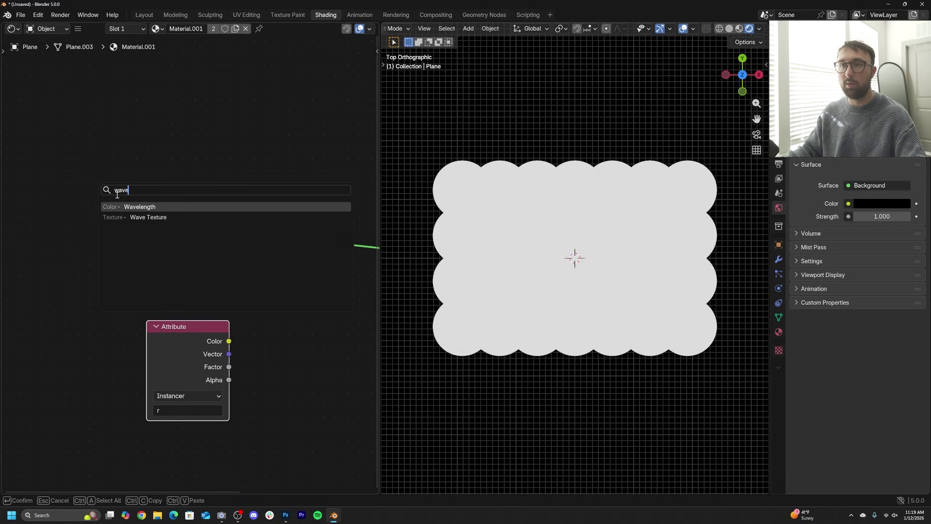
key("Down")
key("Return")
left_click(44, 204)
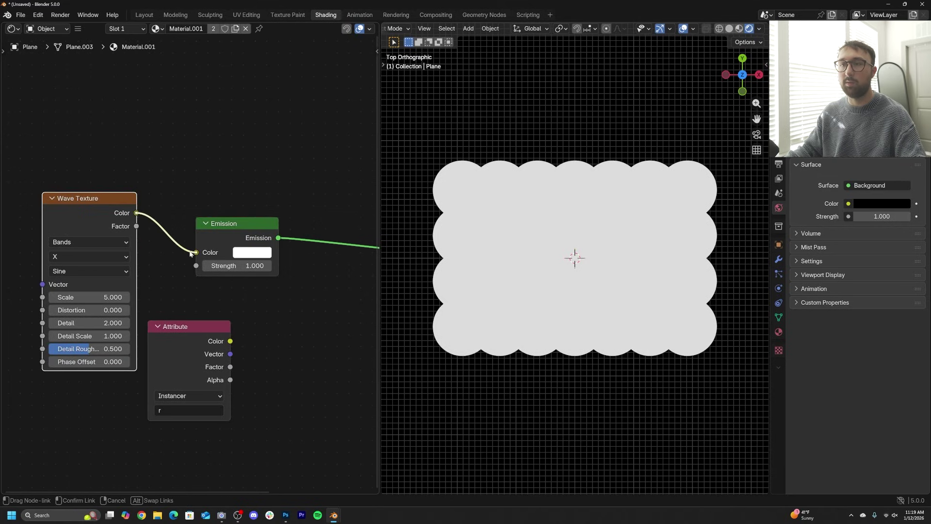
left_click_drag(191, 253, 192, 254)
middle_click_drag(183, 292, 233, 283)
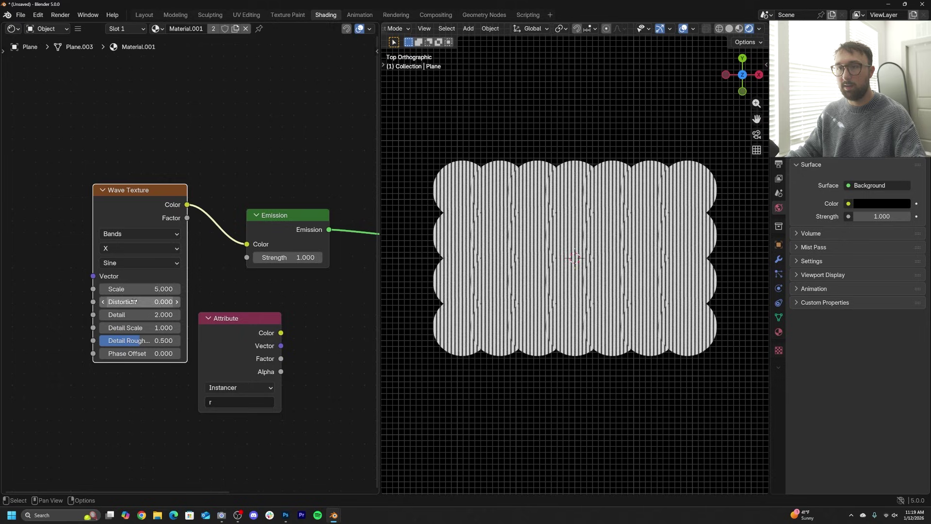
Set the Wave Texture's Scale to 0.170 and Phase Offset to 11.000.
mouse_move(160, 289)
left_mouse_down()
mouse_move(139, 289)
mouse_move(155, 289)
left_mouse_up()
left_click_drag(152, 354, 179, 353)
Drive the Wave Texture with Object coordinates through a Mapping node, and set the mapping's Z rotation to 52.3°.
key("ctrl+t")
middle_click_drag(148, 244, 302, 240)
left_click_drag(139, 261, 142, 255)
middle_click_drag(199, 268, 116, 267)
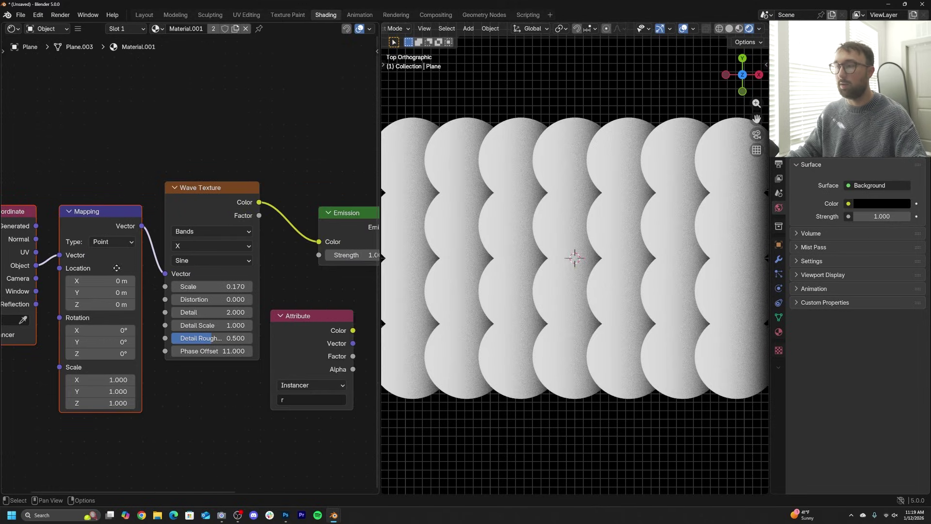
left_click_drag(115, 354, 140, 353)
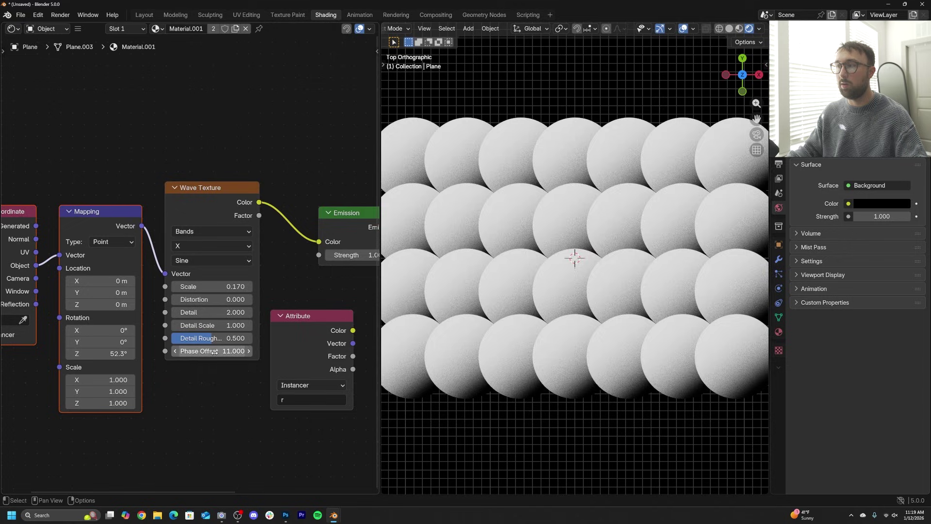
Set the Wave Texture's Phase Offset to 19.600 and its Scale to 0.110.
left_click_drag(215, 353, 242, 352)
left_click_drag(214, 287, 203, 287)
Insert a Color Ramp node between the Wave Texture and the Emission shader.
middle_click_drag(318, 125, 234, 137)
key("shift+a")
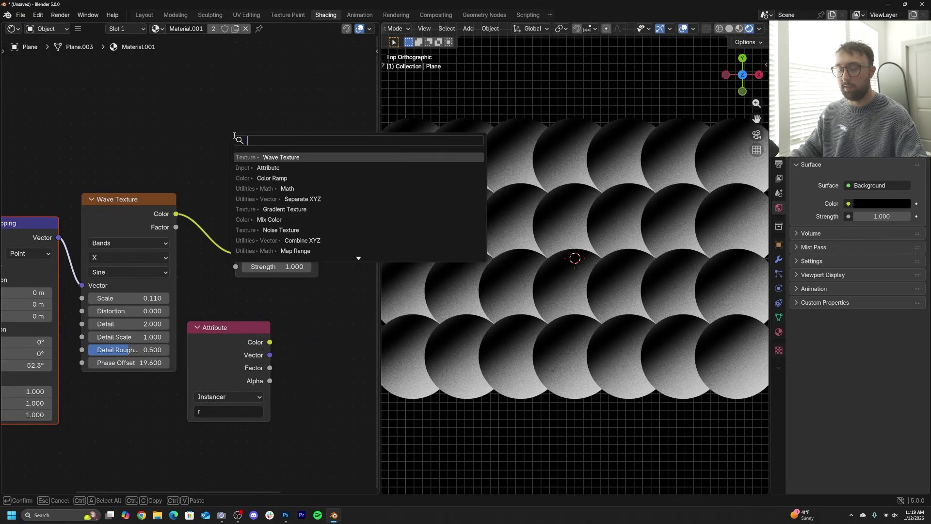
type("col")
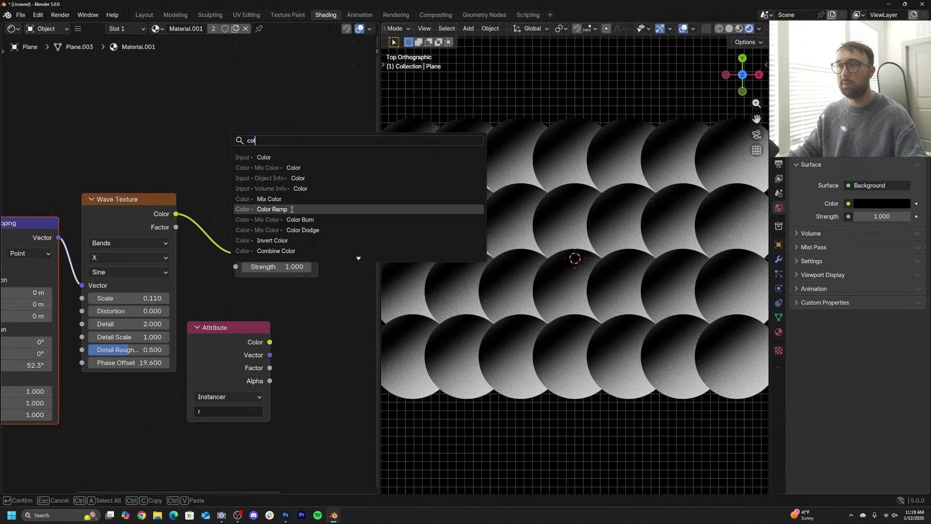
left_click(292, 209)
left_click(269, 228)
Set the Color Ramp's interpolation to B-Spline and move its black stop to about 0.547.
left_click(293, 242)
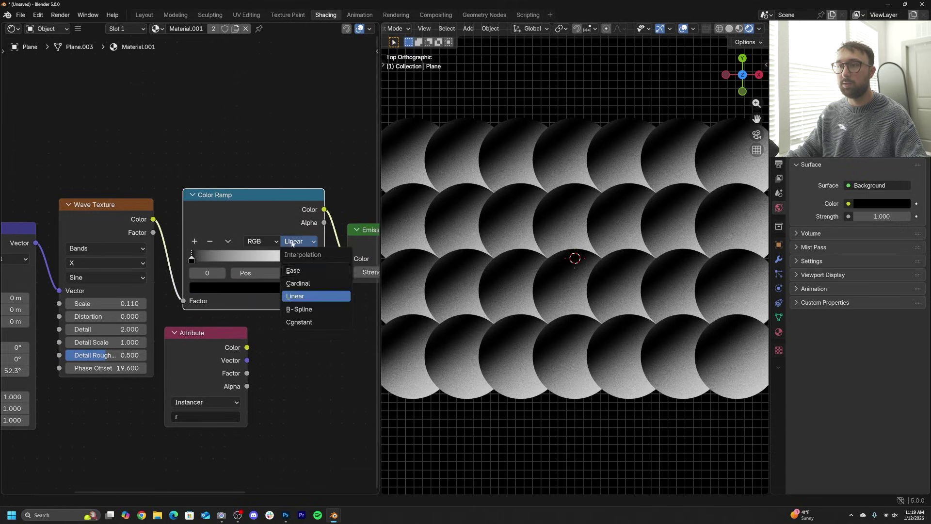
left_click(310, 309)
left_click_drag(193, 260, 265, 261)
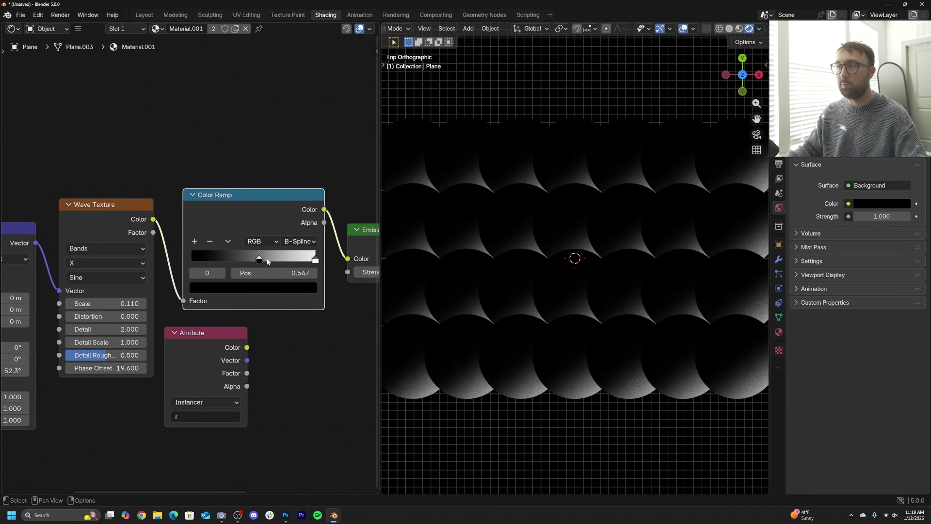
Set the Wave Texture's Phase Offset to 26.800 and the Mapping's Z rotation to 19.5°, moving the Attribute node out of the way.
middle_click_drag(156, 286, 245, 259)
left_click_drag(194, 342, 238, 341)
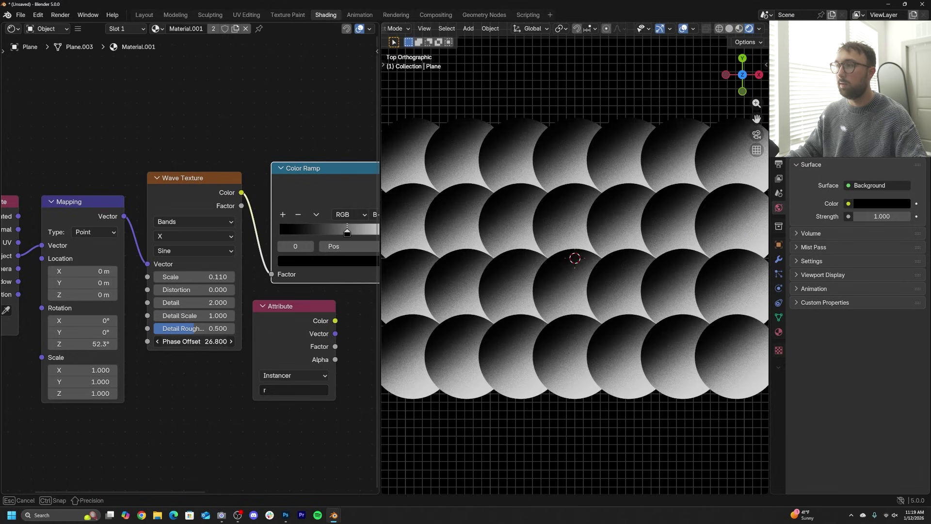
left_click_drag(297, 341, 127, 456)
middle_click_drag(112, 407, 213, 369)
left_click_drag(189, 300, 155, 300)
Add a Combine XYZ node below Texture Coordinate and connect its Vector output to the Mapping's Rotation.
key("shift+a")
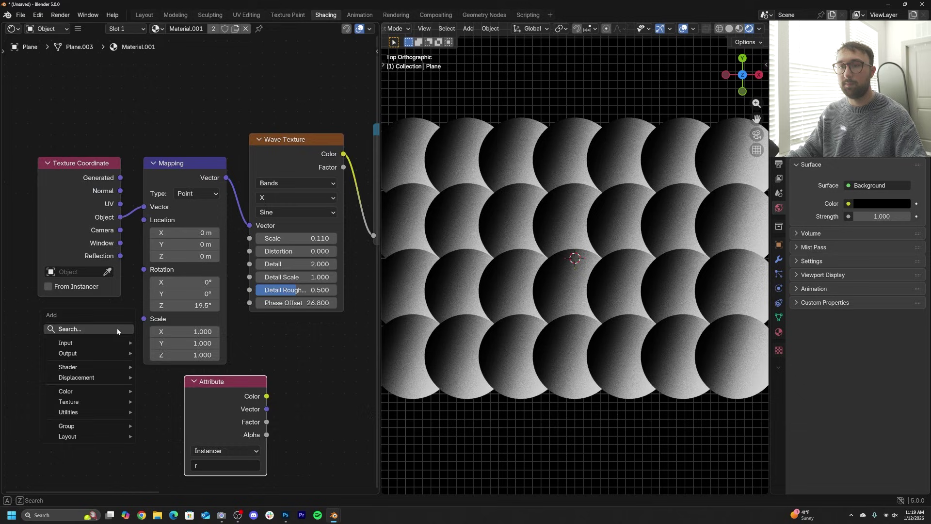
left_click(118, 329)
type("comb")
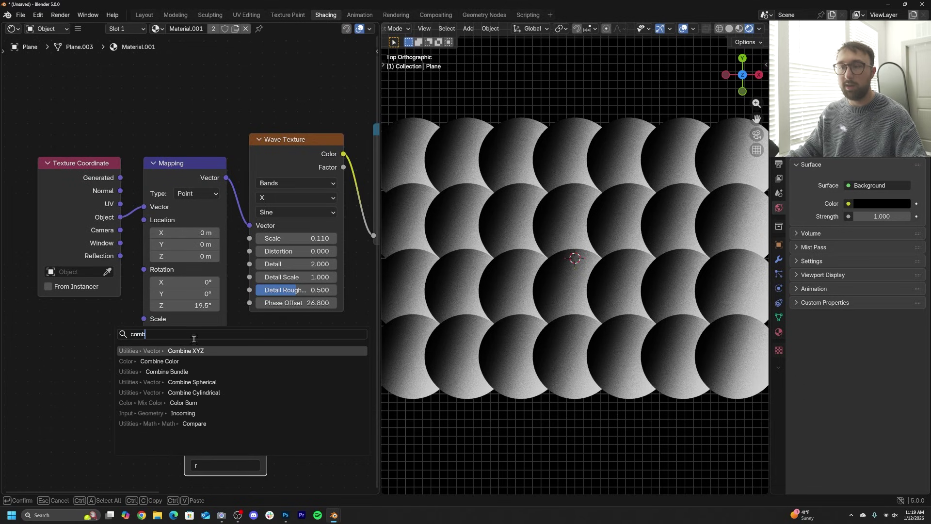
key("Return")
left_click(38, 321)
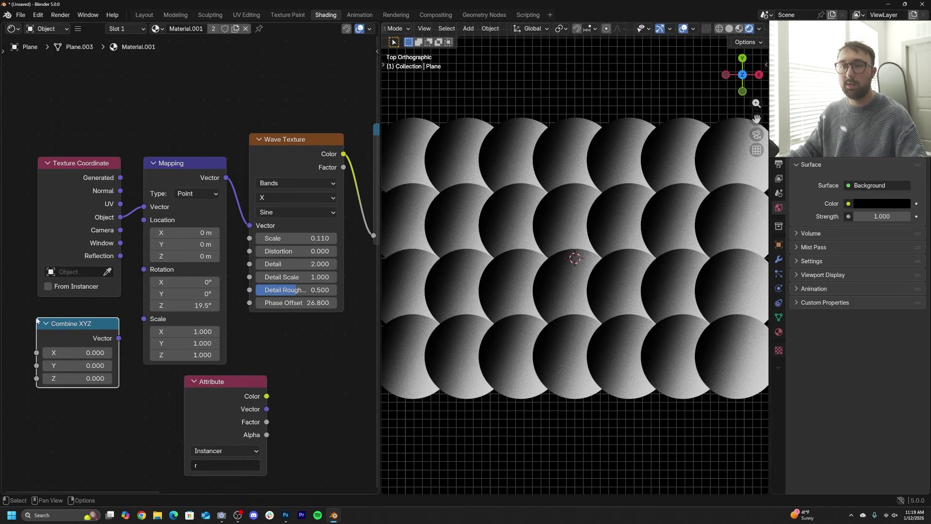
left_click_drag(143, 275, 144, 270)
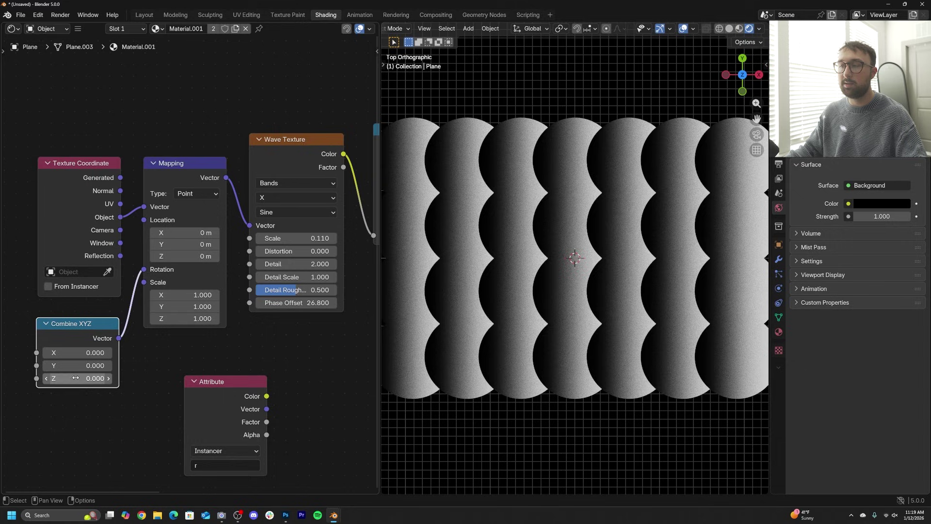
Place the Attribute node before Combine XYZ and connect its Factor output to the Z input.
mouse_move(78, 379)
left_mouse_down()
mouse_move(102, 378)
mouse_move(78, 378)
left_mouse_up()
middle_click_drag(78, 378, 148, 366)
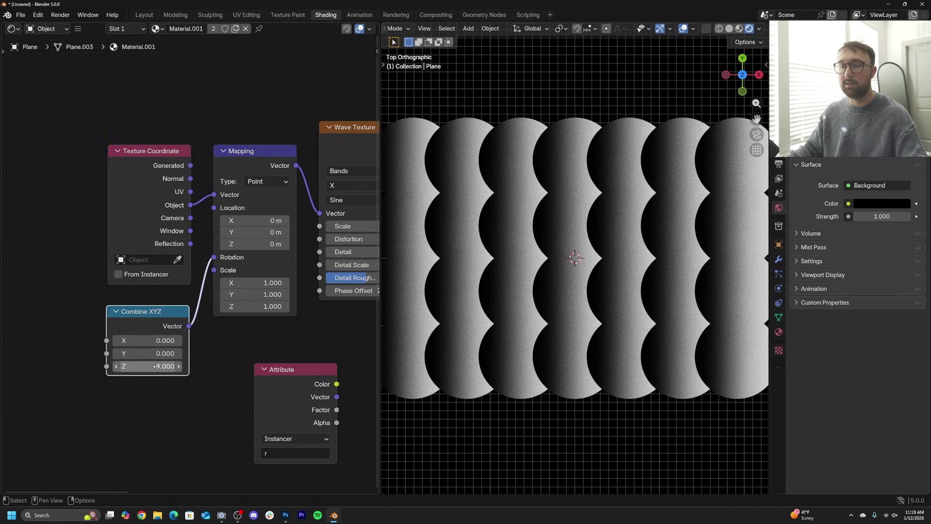
left_click_drag(281, 388, 201, 401)
left_click_drag(164, 317, 170, 303)
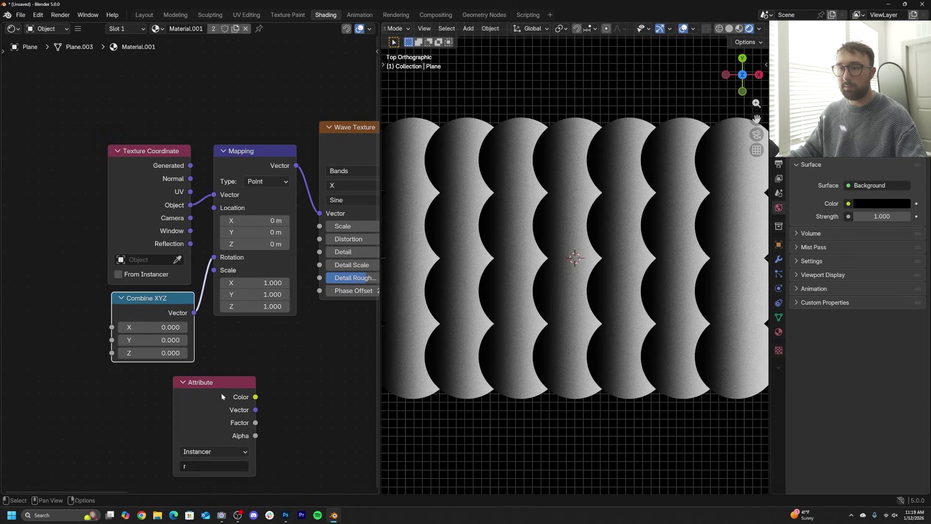
left_click_drag(223, 396, 67, 323)
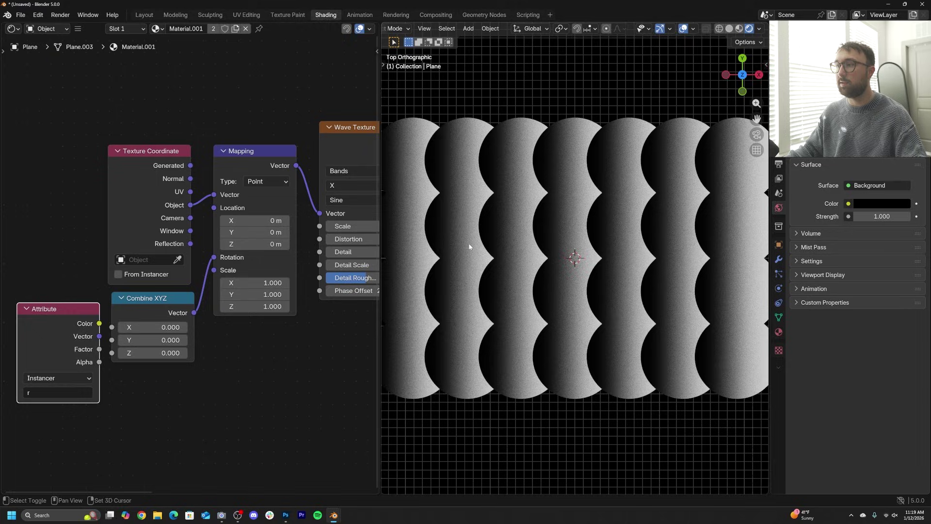
left_click_drag(160, 353, 140, 353)
key("Escape")
middle_click_drag(133, 344, 238, 307)
left_click_drag(142, 286, 89, 265)
left_click_drag(210, 321, 213, 320)
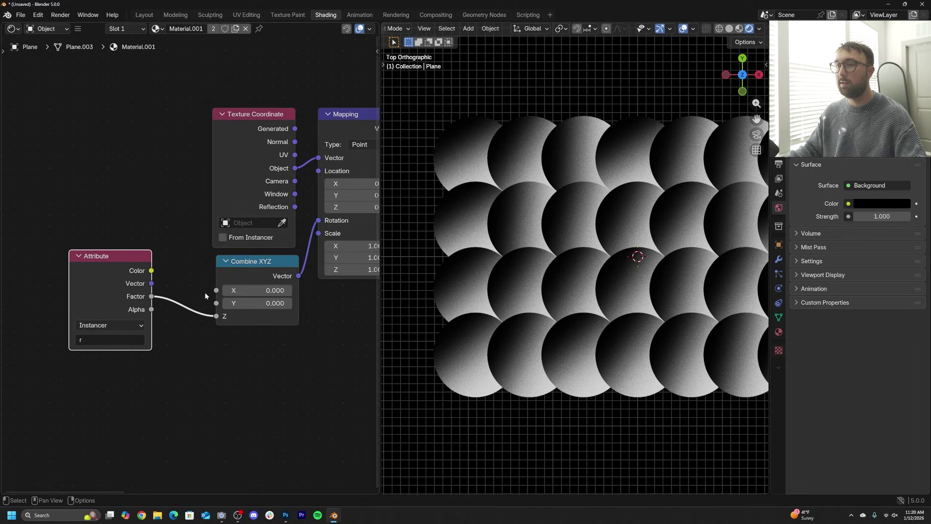
Insert a Math node between Attribute and Combine XYZ, set to Multiply Add with a Multiplier of 39.800.
key("shift+a")
type("mat")
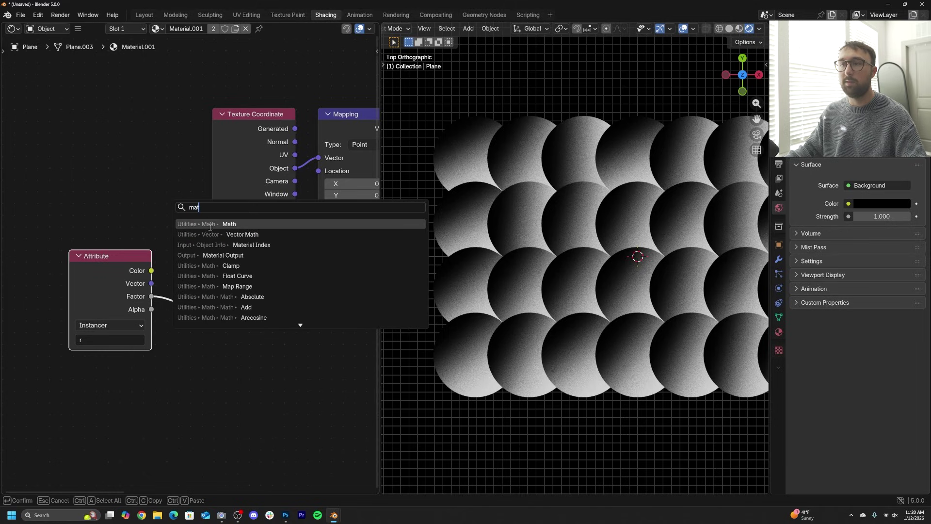
left_click(209, 226)
left_click(211, 272)
left_click(216, 284)
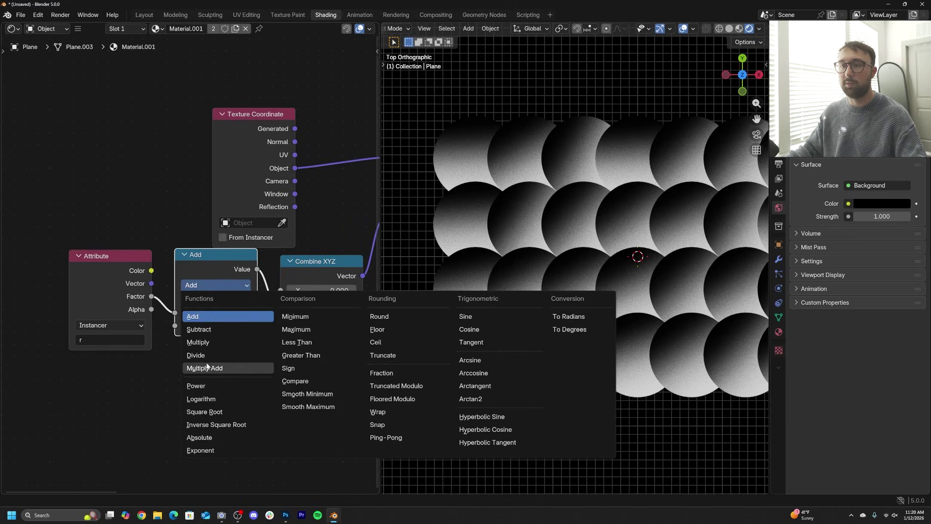
left_click(207, 368)
left_click_drag(221, 325, 253, 326)
Set the Wave Texture's Phase Offset to 20.400 and move the node lower in the tree.
middle_click_drag(258, 342, 115, 342)
middle_click_drag(310, 270, 217, 299)
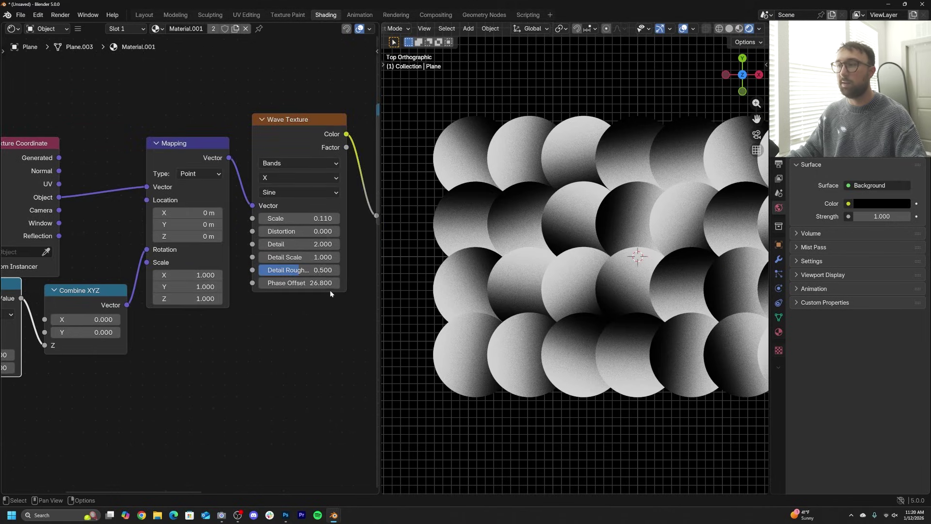
mouse_move(320, 283)
left_mouse_down()
mouse_move(383, 283)
mouse_move(274, 283)
left_mouse_up()
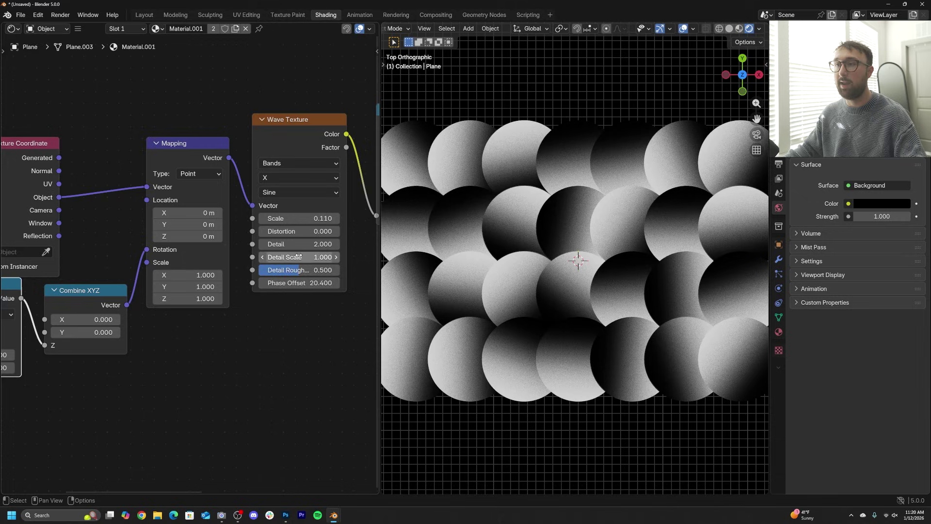
left_click_drag(294, 136, 296, 214)
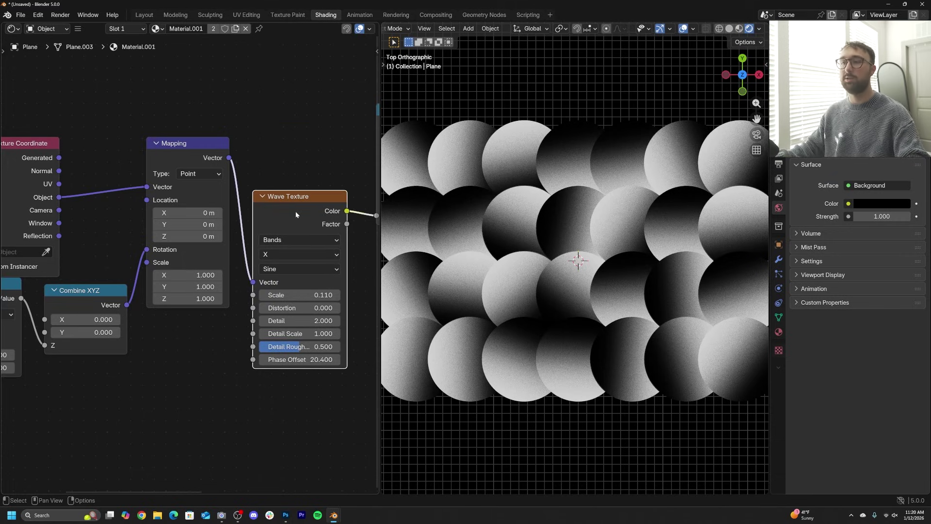
Duplicate the Attribute and Multiply Add nodes together and place the copies below the Mapping and Wave Texture nodes.
scroll(233, 310, "down", 2)
middle_click_drag(214, 358, 273, 310)
scroll(63, 306, "down", 1)
middle_click_drag(63, 305, 149, 292)
left_click_drag(76, 322, 172, 252)
key("shift+d")
left_click(337, 341)
middle_click_drag(337, 340, 223, 323)
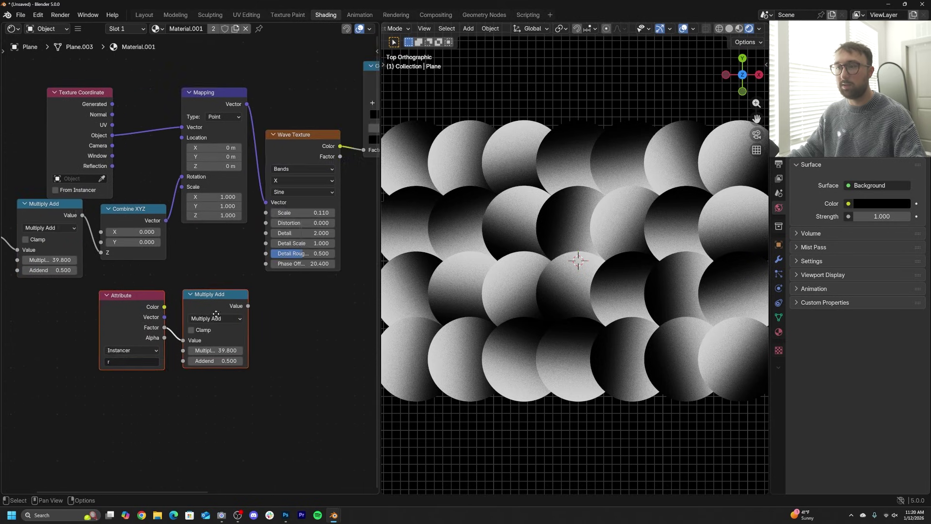
Connect the duplicated Multiply Add to the Wave Texture's Phase Offset, with a Multiplier of 20.100 and an Addend of 13.660.
scroll(213, 287, "up", 5)
mouse_move(213, 286)
middle_mouse_down()
mouse_move(226, 291)
mouse_move(201, 282)
middle_mouse_up()
left_click_drag(214, 381, 214, 396)
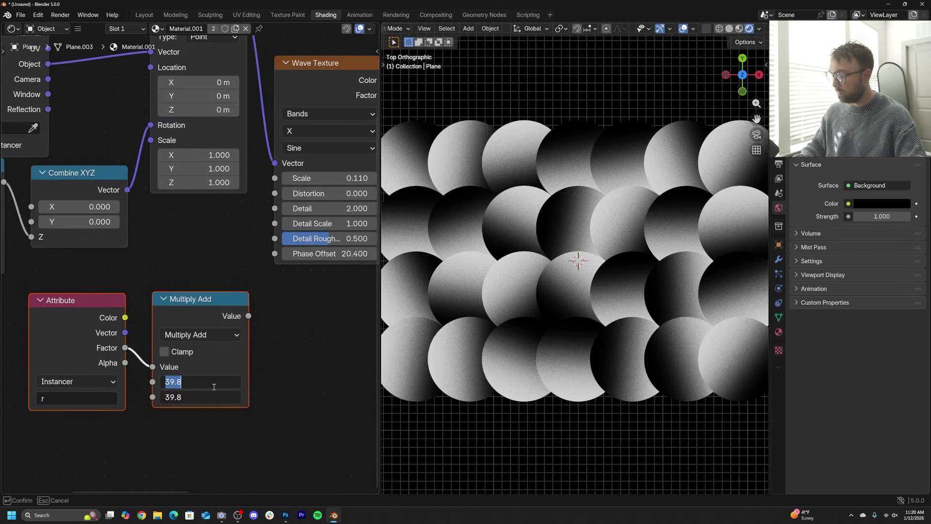
key("Return")
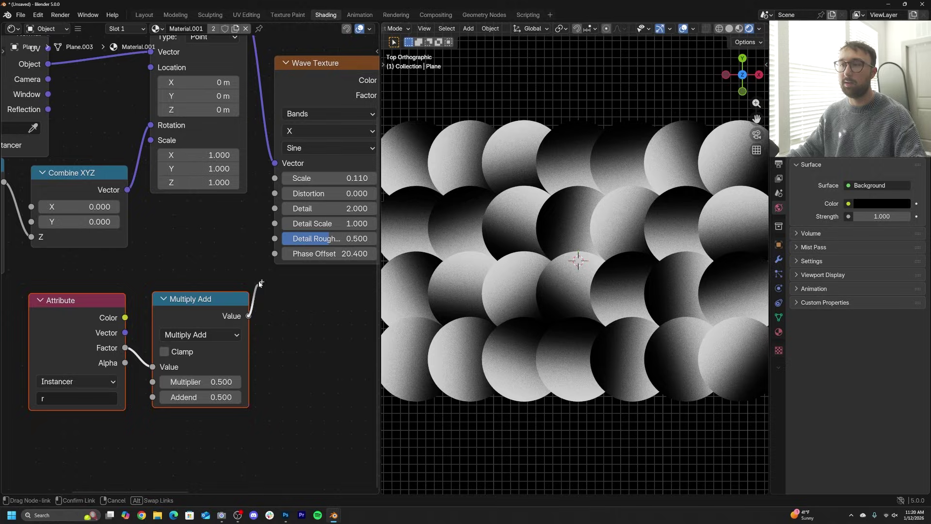
left_click_drag(260, 284, 275, 254)
left_click_drag(209, 382, 268, 397)
Change the Color Ramp's white stop to light blue and set the Emission Strength to 1.520.
middle_click_drag(233, 237, 122, 354)
middle_click_drag(309, 252, 159, 341)
left_click(313, 242)
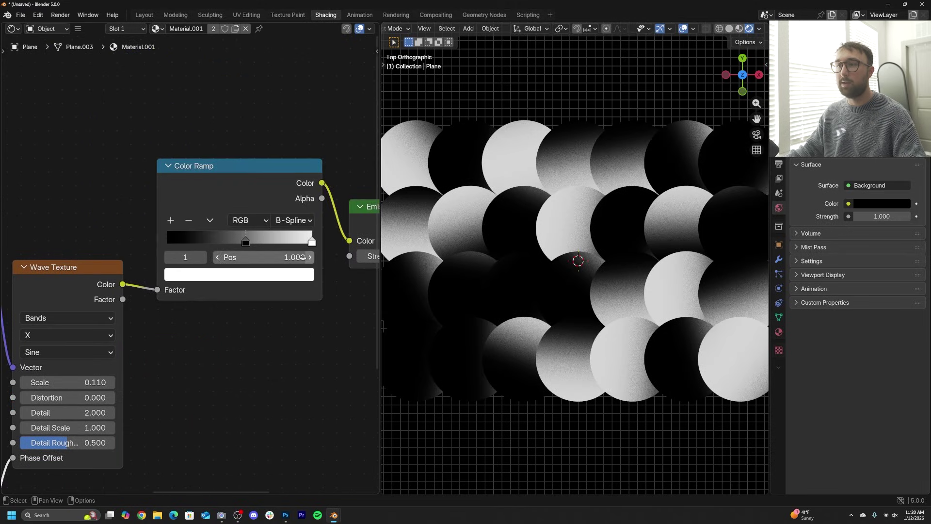
left_click(301, 271)
left_click_drag(239, 52, 241, 67)
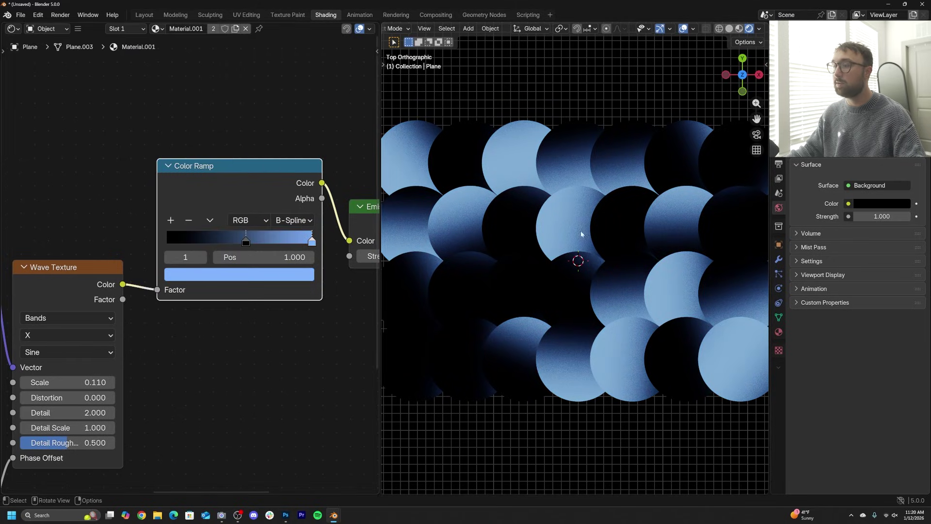
middle_click_drag(342, 256, 214, 246)
left_click_drag(279, 247, 286, 247)
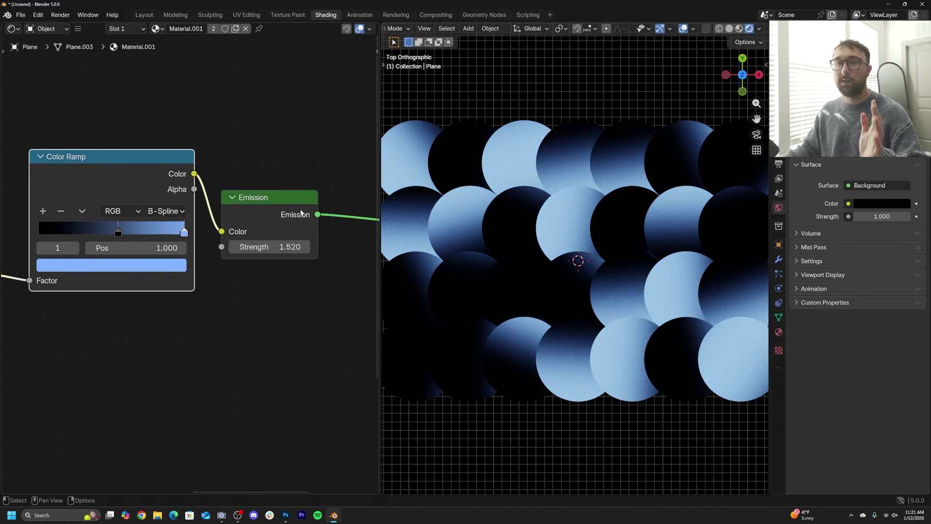
Switch to the Geometry Nodes workspace with the viewport in solid shading.
scroll(189, 263, "down", 2)
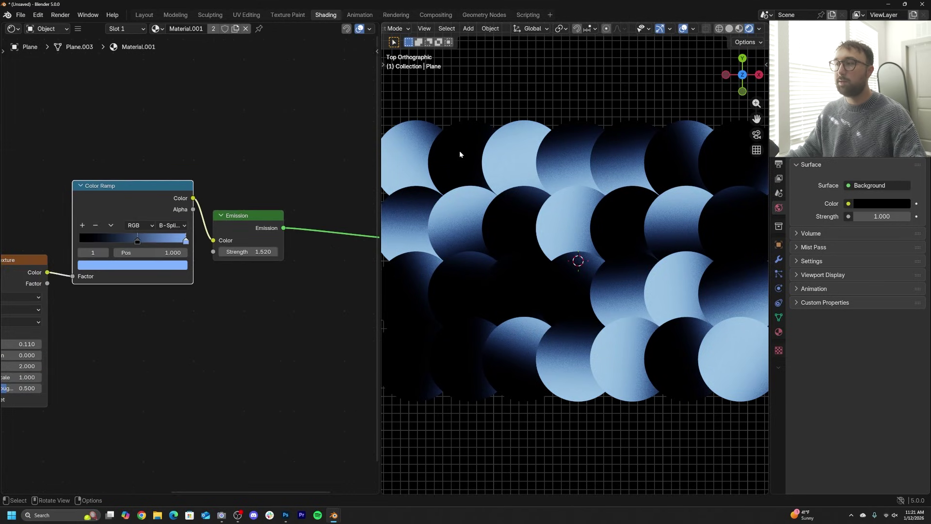
scroll(459, 151, "down", 3)
scroll(472, 178, "up", 2)
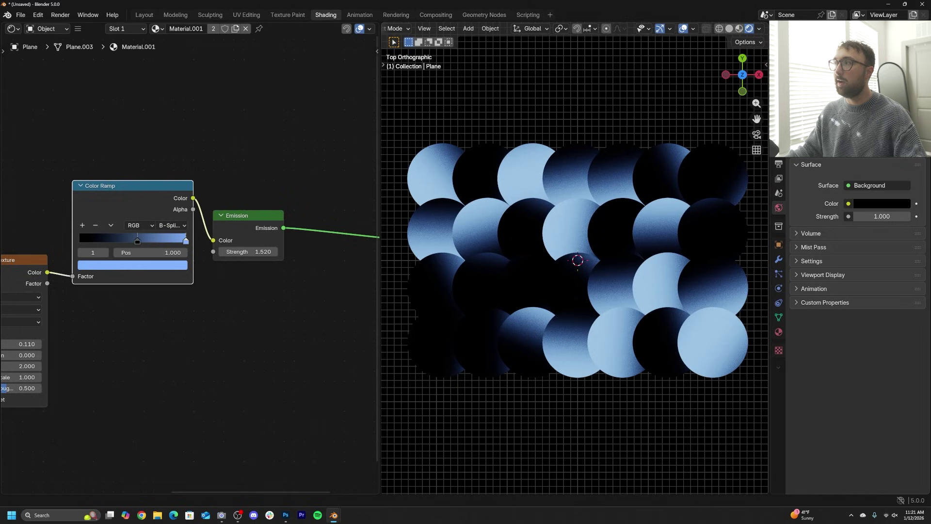
scroll(167, 127, "down", 3)
middle_click_drag(173, 139, 285, 130)
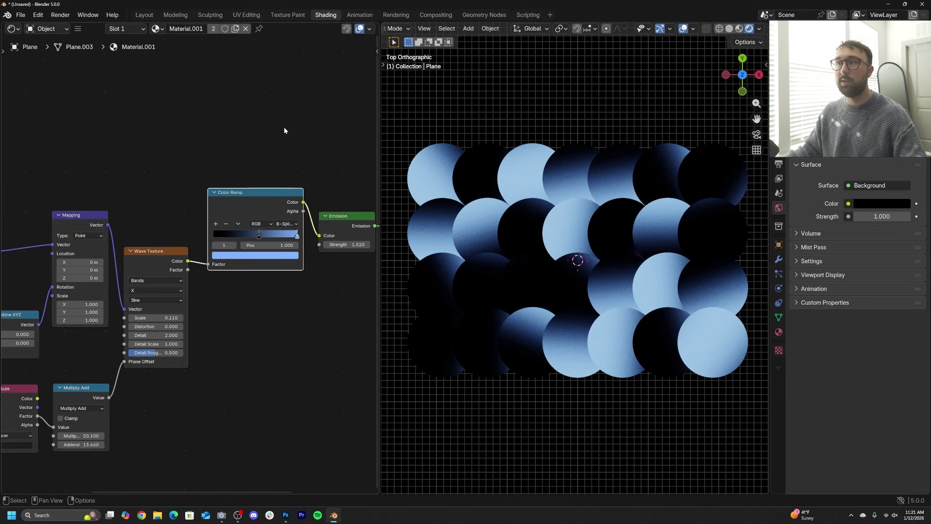
left_click(492, 14)
left_click(729, 28)
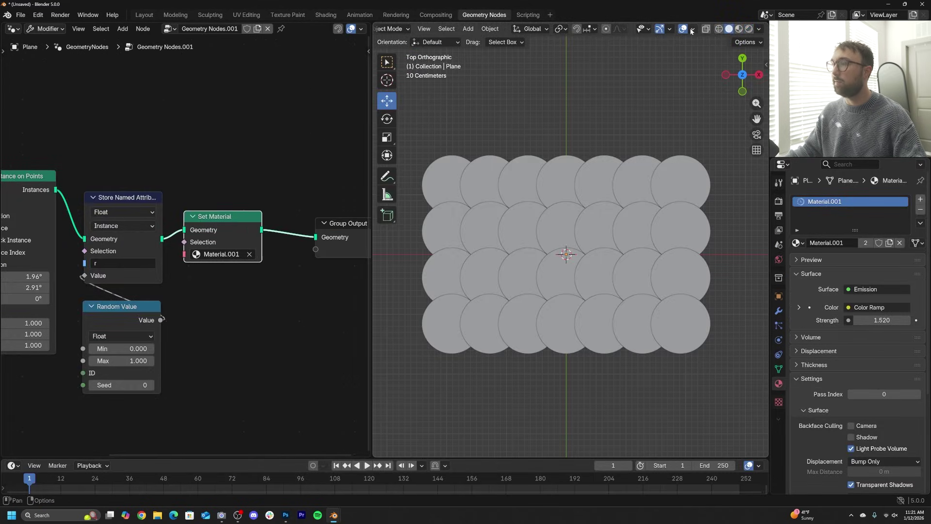
Insert a Join Geometry node between Set Material and Group Output, placed above the existing node chain.
scroll(155, 283, "down", 5)
middle_click_drag(162, 287, 216, 347)
key("shift+a")
left_click(243, 163)
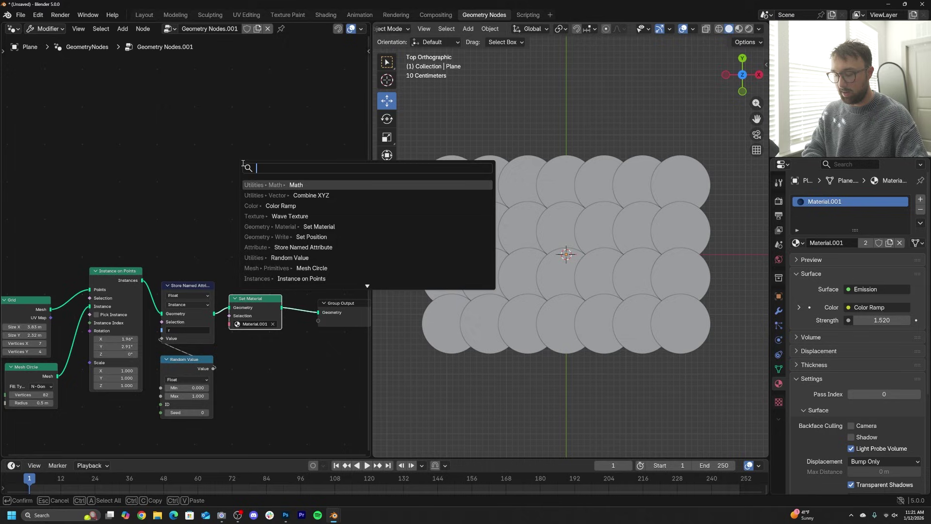
type("join")
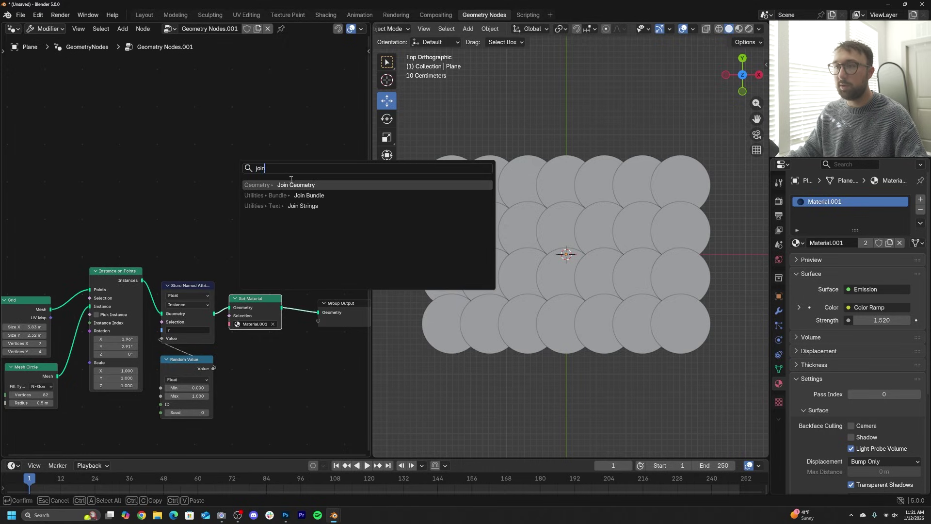
left_click(293, 185)
left_click(296, 307)
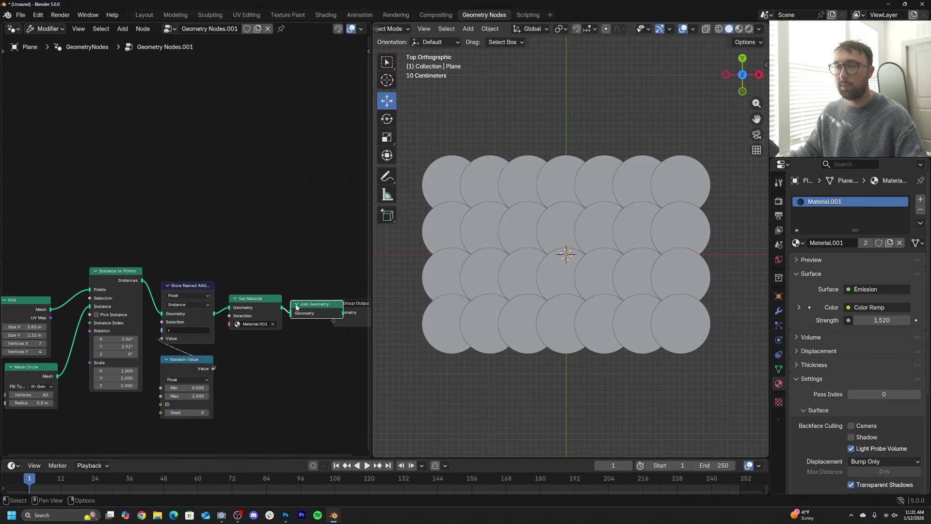
left_click_drag(297, 308, 318, 223)
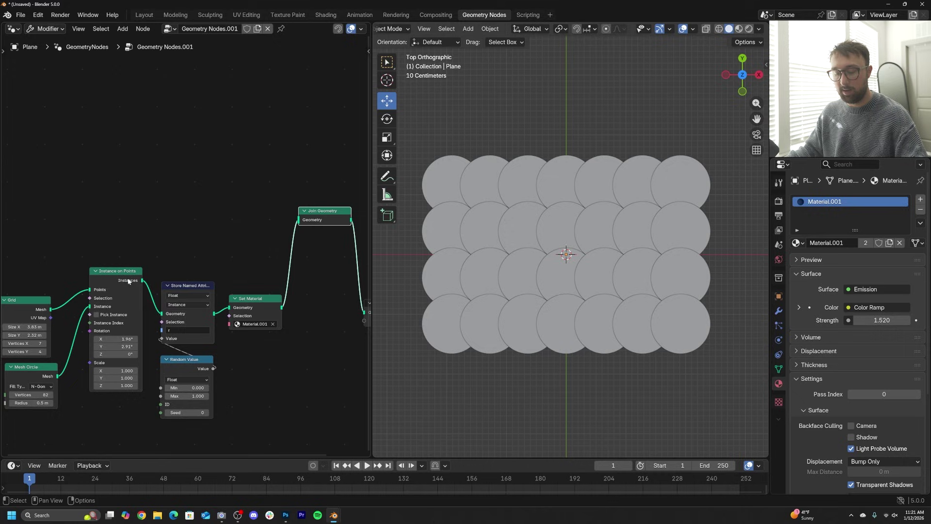
Duplicate the Instance on Points node with its Grid and Mesh Circle links, and connect its Instances to Join Geometry.
mouse_move(129, 282)
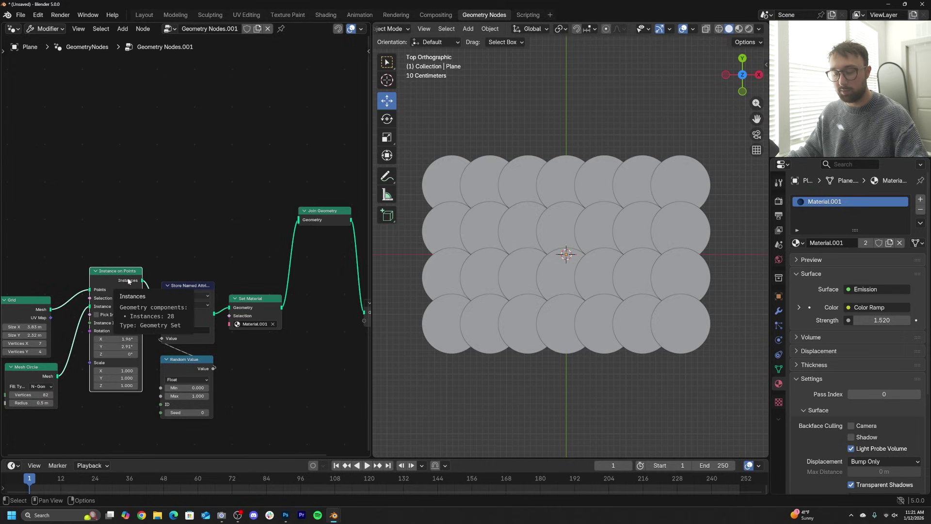
key("shift+d")
left_click(125, 136)
left_click_drag(142, 134, 307, 219)
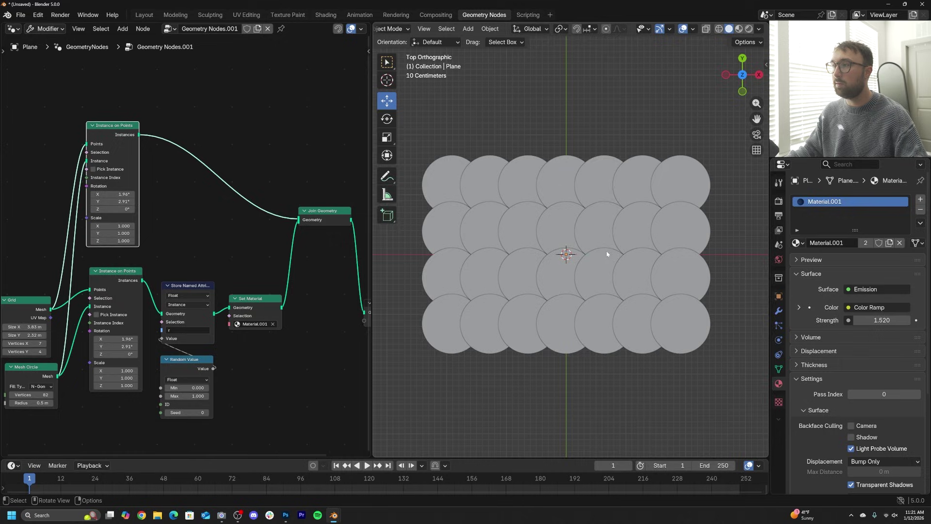
Insert a Mesh to Curve node between the upper Instance on Points node and Join Geometry.
scroll(604, 245, "up", 2)
key("shift+a")
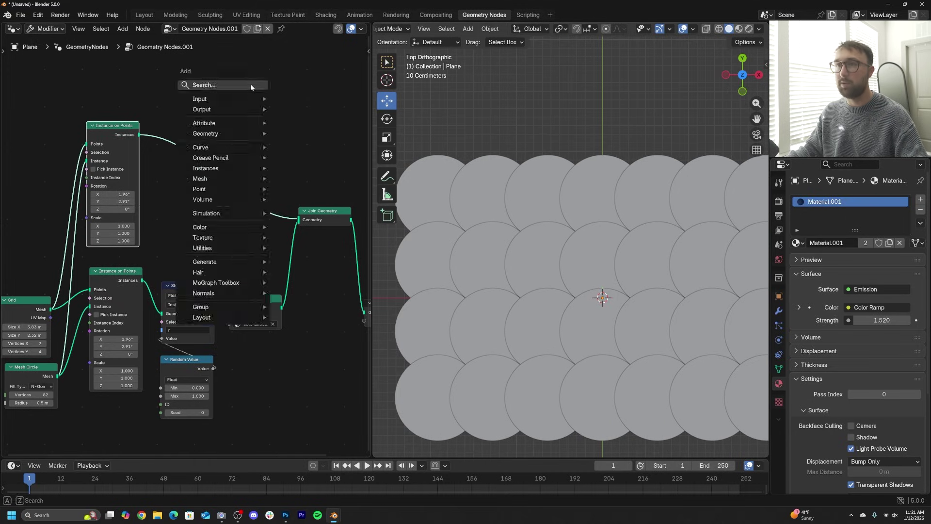
type("mesh to c")
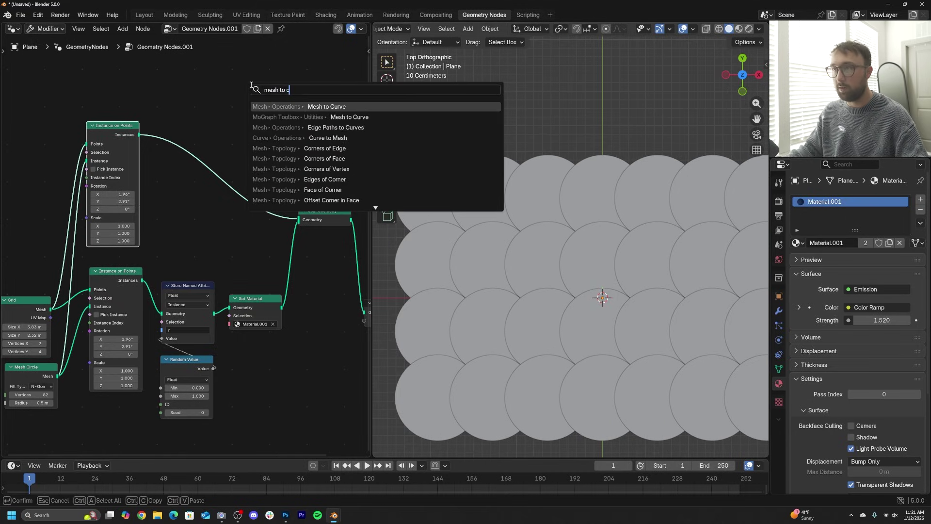
key("Return")
left_click(199, 130)
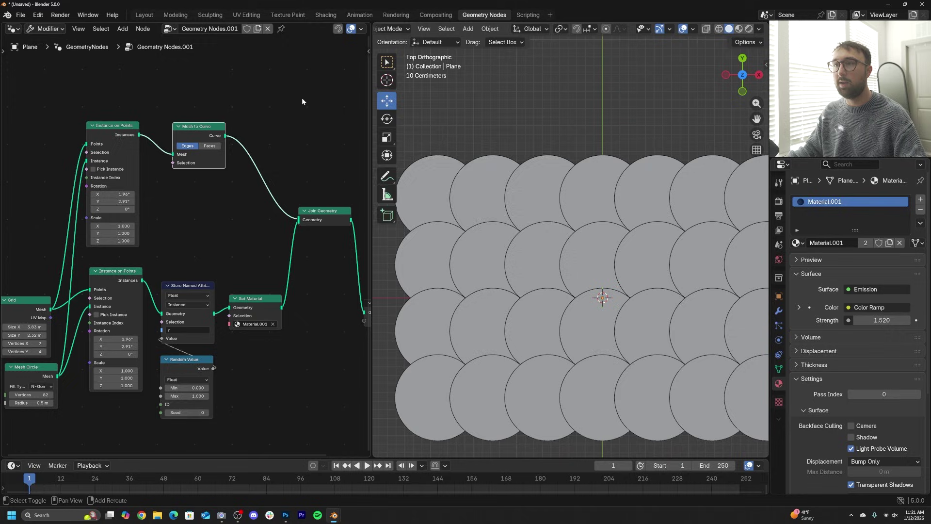
Insert a Curve to Mesh node between Mesh to Curve and Join Geometry.
key("shift+a")
type("curve to m")
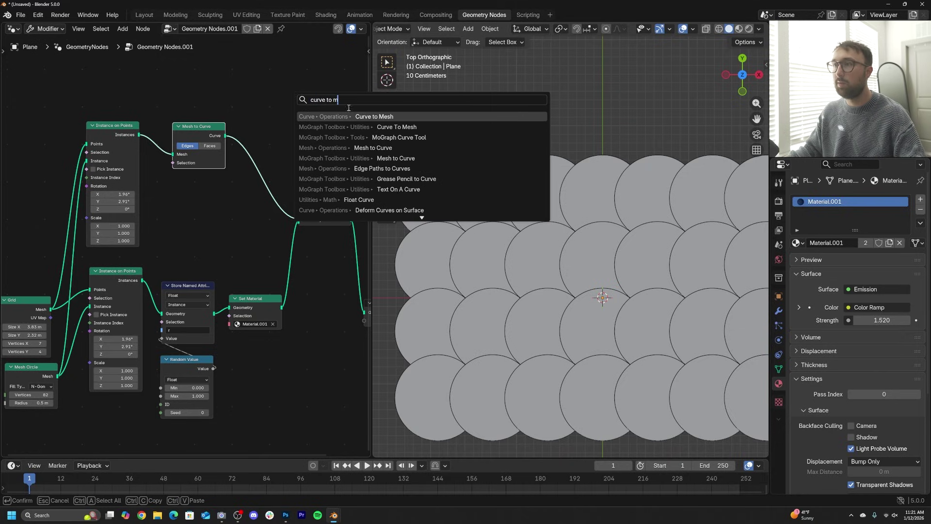
key("Return")
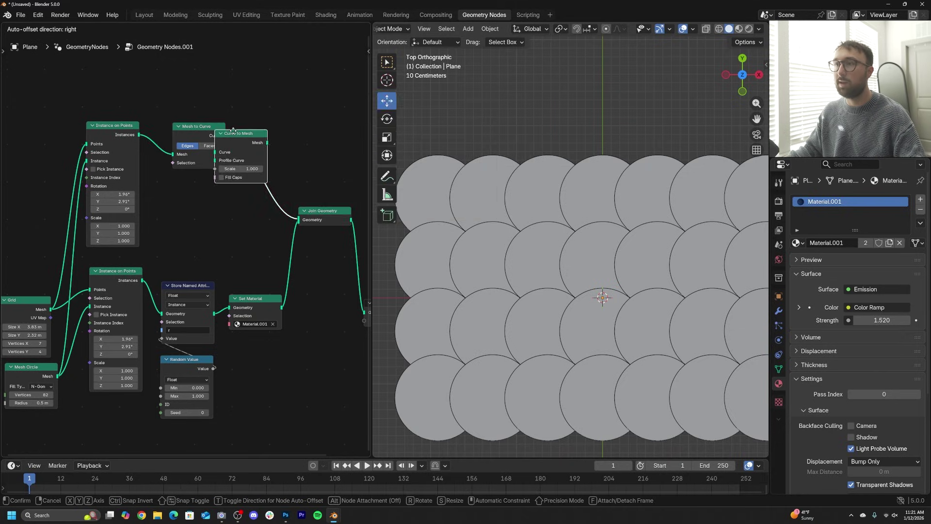
left_click(243, 128)
Add a Curve Circle node with Resolution 6 and connect its Curve output to Curve to Mesh's Profile Curve.
scroll(225, 197, "up", 6)
middle_click_drag(220, 168, 153, 244)
key("shift+a")
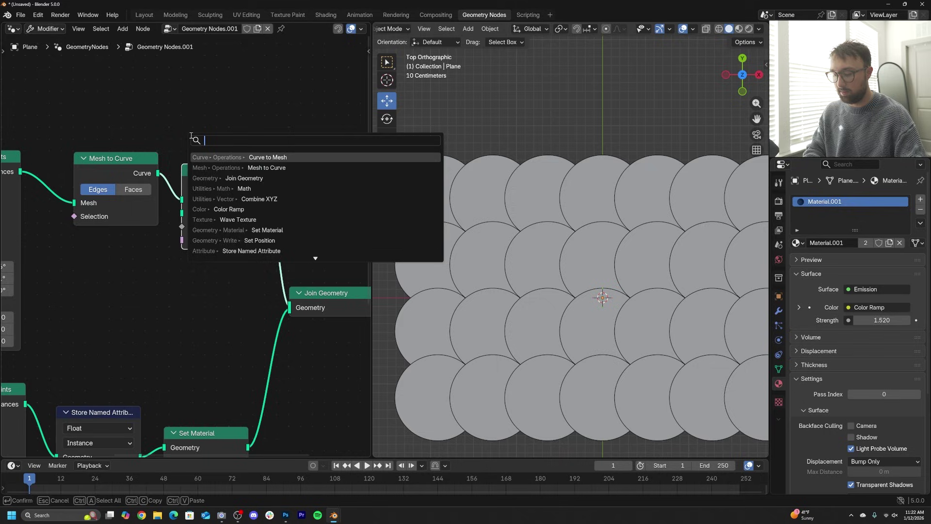
type("circle")
key("Down")
key("Return")
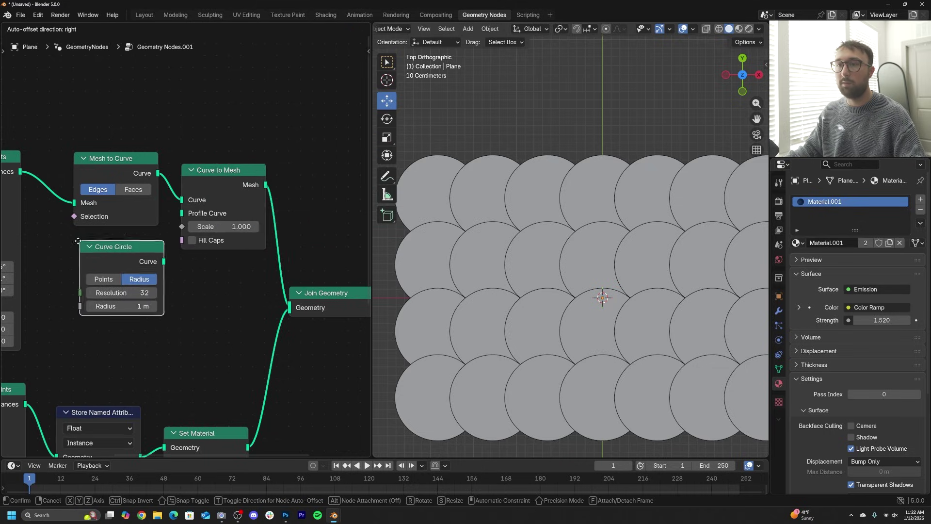
left_click(74, 241)
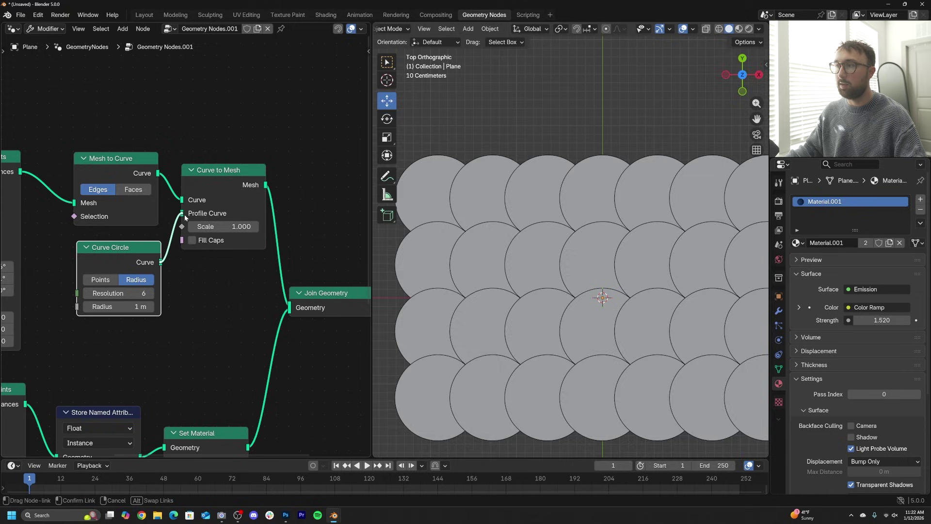
left_click_drag(185, 217, 183, 214)
Reduce the Curve Circle's Radius to 0.002 m for a thin outline around the circles.
left_click_drag(117, 307, 82, 307)
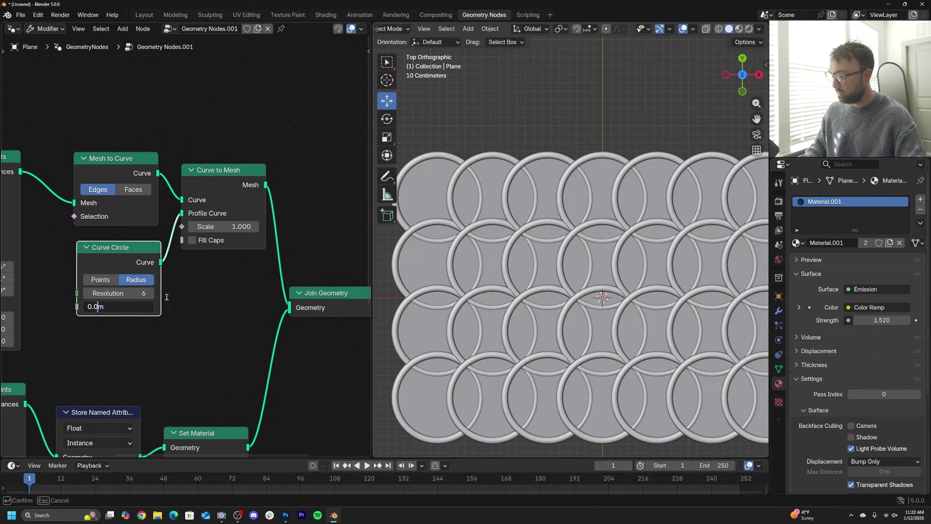
type("2")
key("Return")
left_click(133, 311)
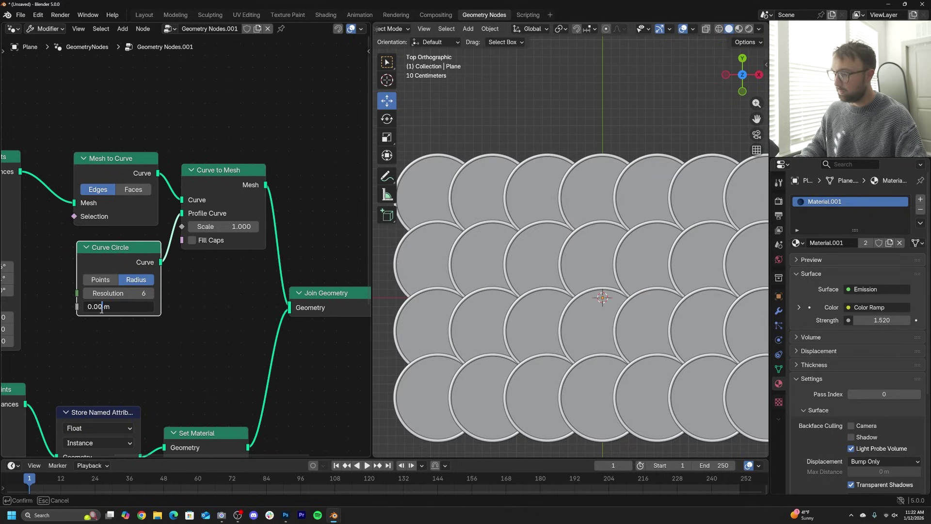
key("Return")
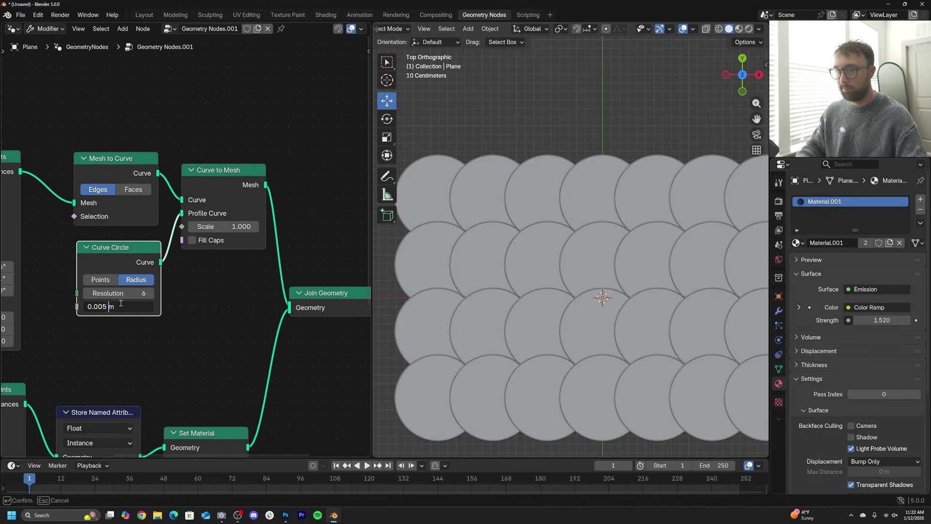
type("2")
key("Return")
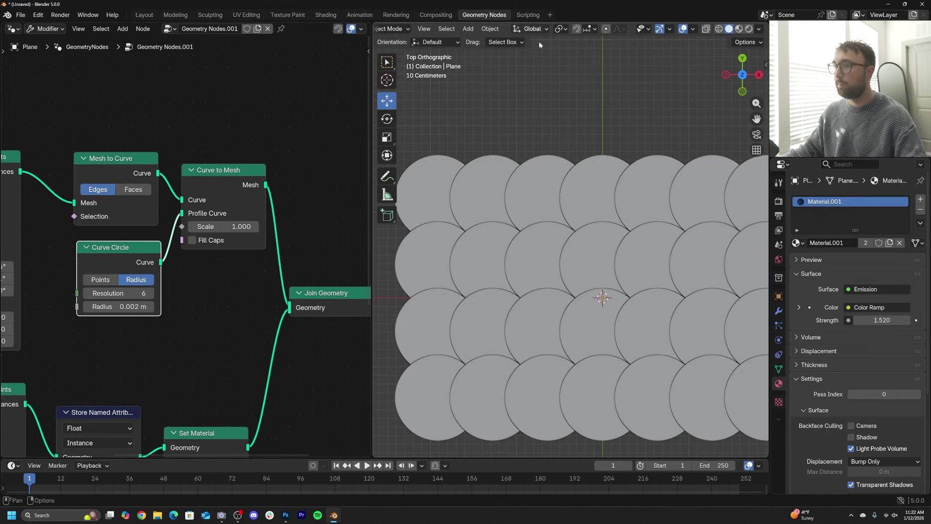
Duplicate the Set Material node and insert the copy between Curve to Mesh and Join Geometry.
scroll(626, 223, "down", 2)
middle_click_drag(630, 229, 614, 228, "shift")
scroll(614, 229, "up", 4)
middle_click_drag(268, 293, 199, 246)
scroll(250, 195, "down", 1)
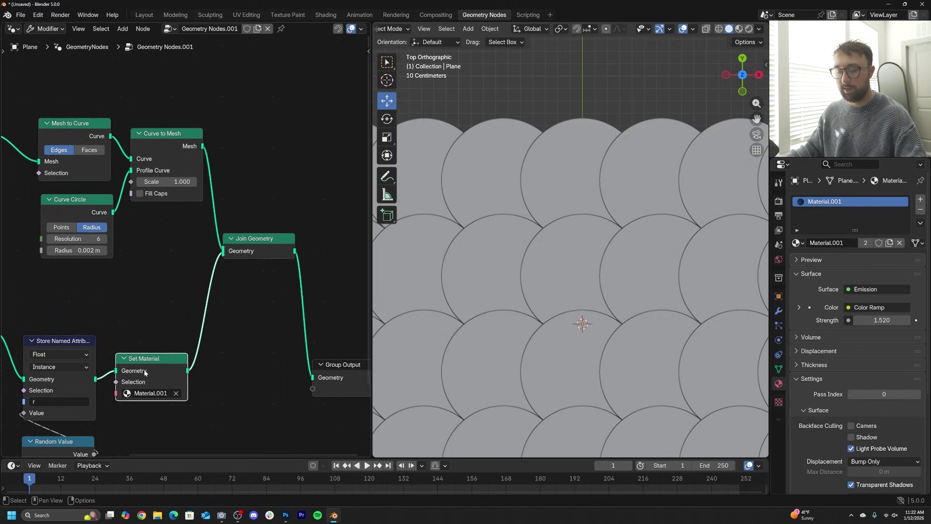
key("shift+d")
left_click(251, 186)
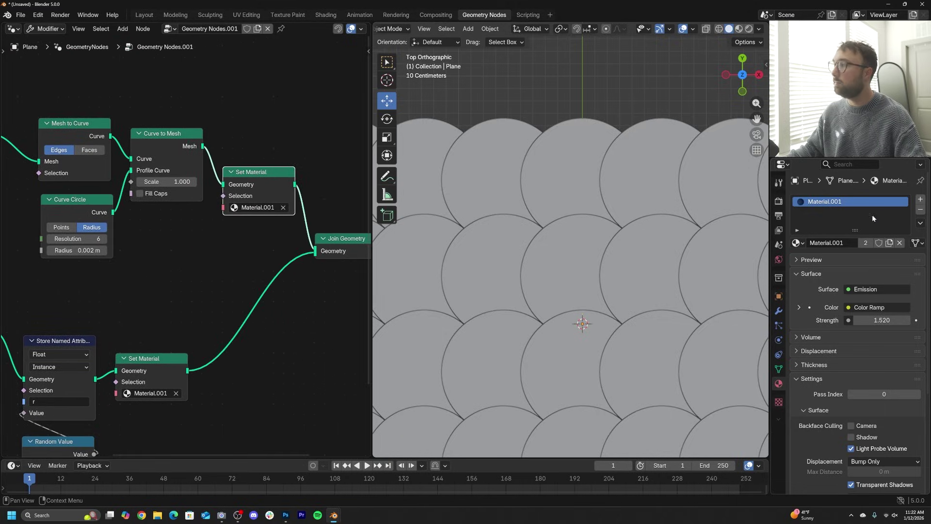
Add a second material slot to the plane with a new material using an Emission surface.
left_click(921, 199)
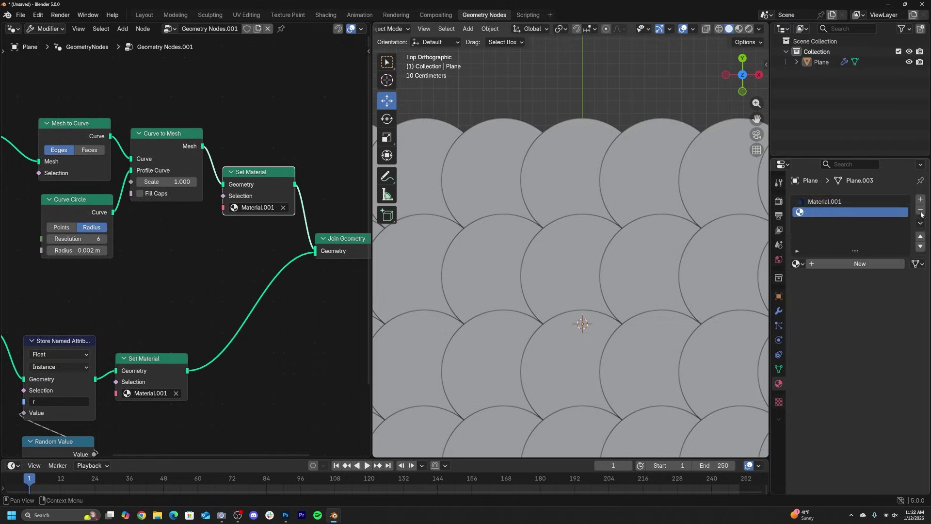
left_click(888, 265)
left_click(868, 297)
left_click(792, 70)
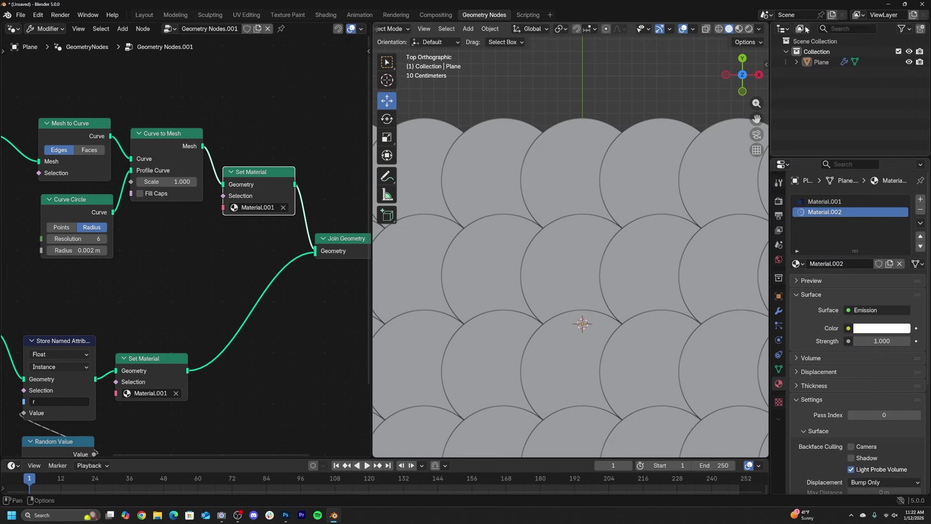
Display the viewport in rendered shading and assign Material.002 in the outline branch's Set Material node.
left_click(749, 29)
left_click(241, 207)
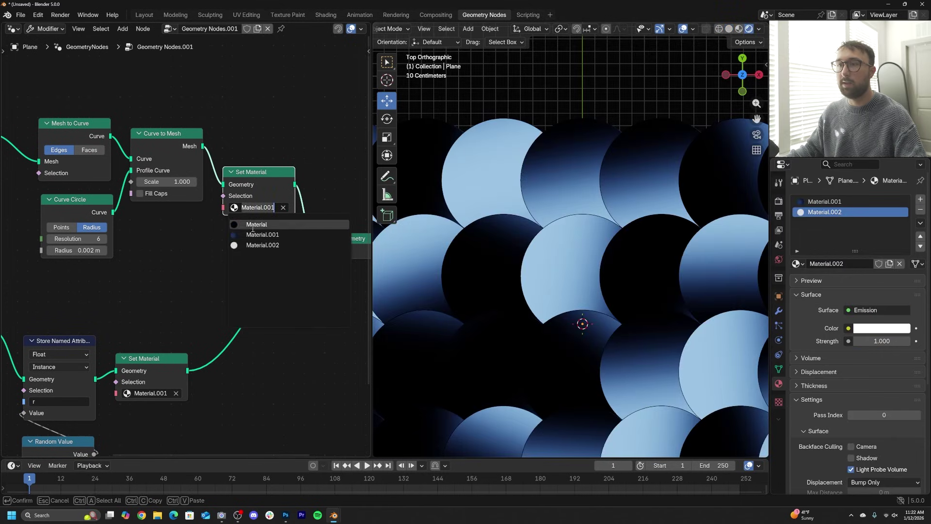
left_click(257, 244)
Switch to the Shading workspace and add a Color Ramp node beside the Emission node of Material.002.
scroll(714, 331, "down", 1)
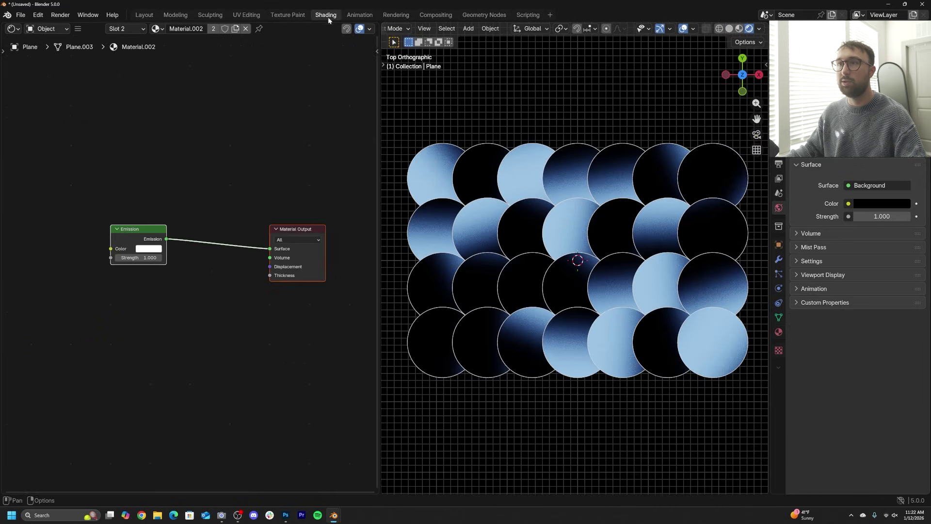
left_click(778, 332)
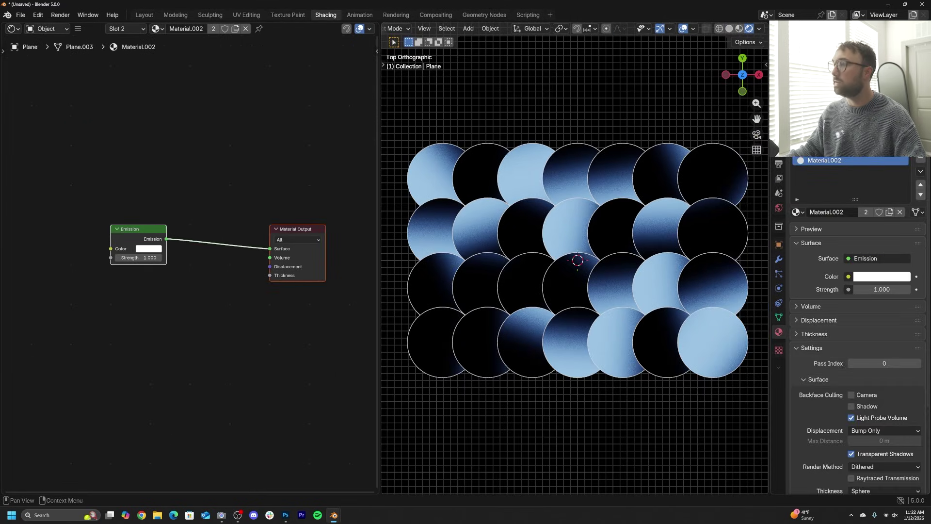
scroll(195, 199, "up", 6)
middle_click_drag(196, 200, 290, 225)
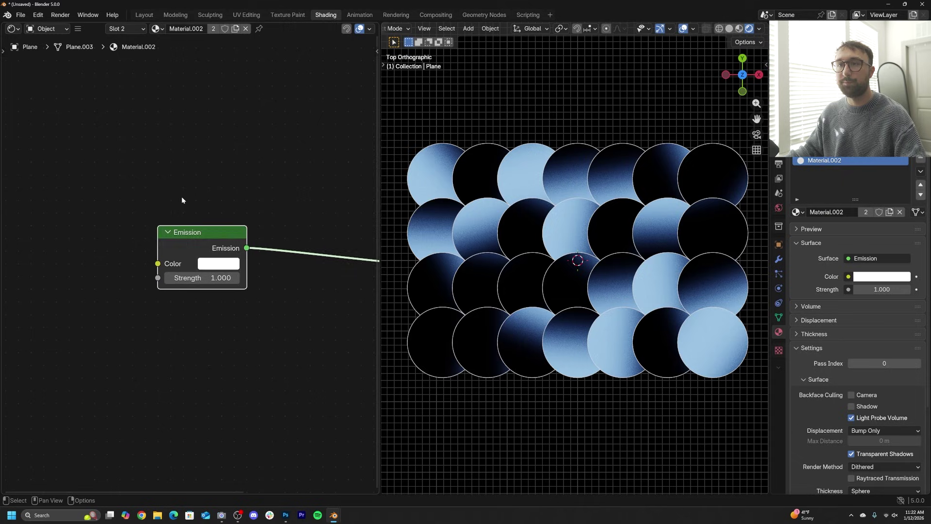
key("shift+a")
type("col")
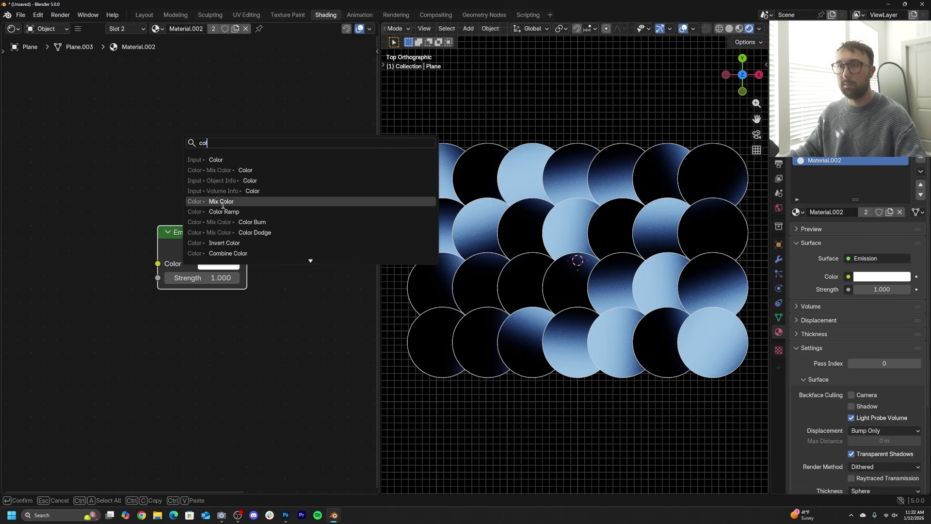
left_click(224, 211)
left_click(175, 279)
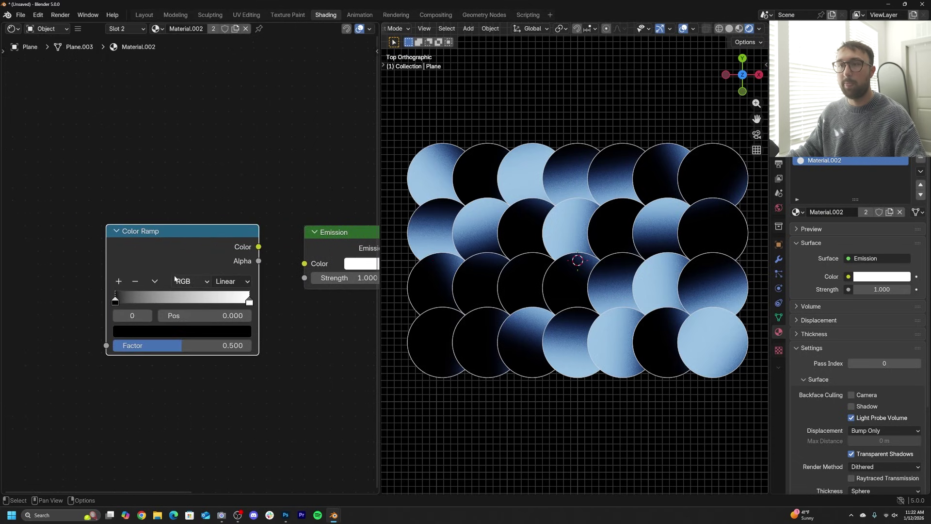
Add a Noise Texture node and connect its Factor output to the Color Ramp's Factor.
key("shift+a")
left_click(187, 148)
type("noi")
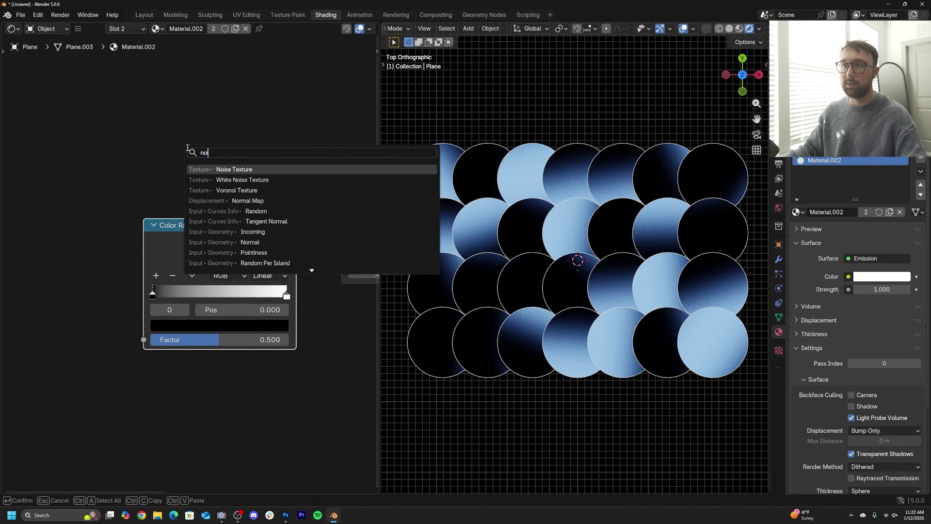
left_click(264, 173)
left_click(117, 248)
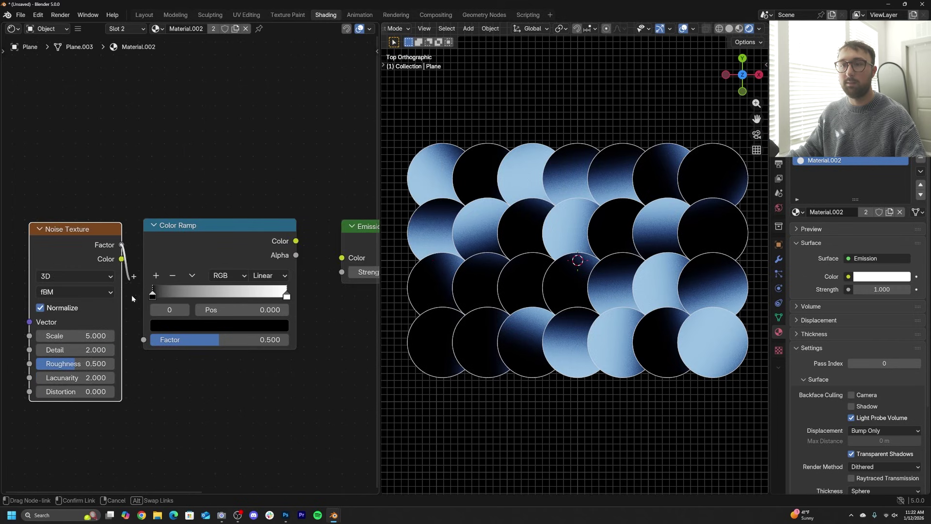
left_click_drag(132, 298, 143, 340)
Set the Color Ramp to B-Spline with its black stop at 0.432, and connect its Color to the Emission Color.
left_click(268, 276)
left_click(272, 349)
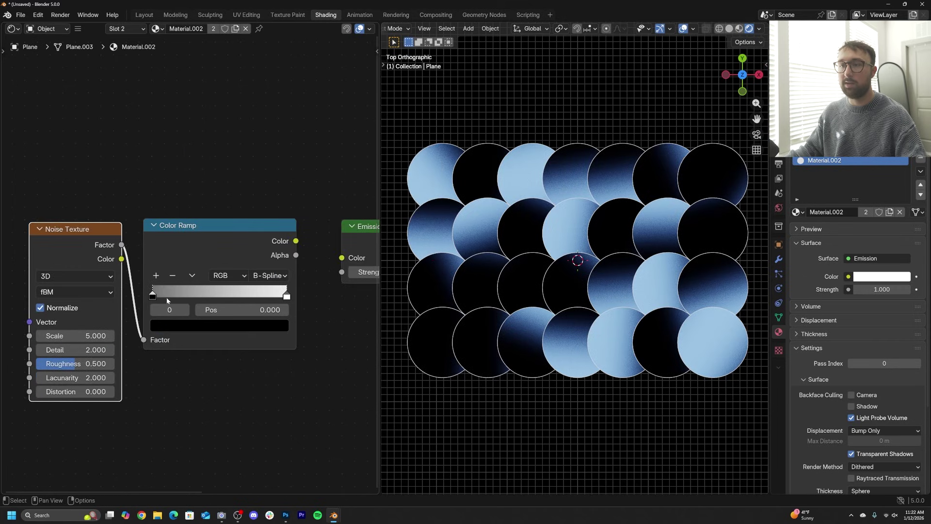
left_click_drag(167, 298, 217, 297)
middle_click_drag(312, 240, 228, 235)
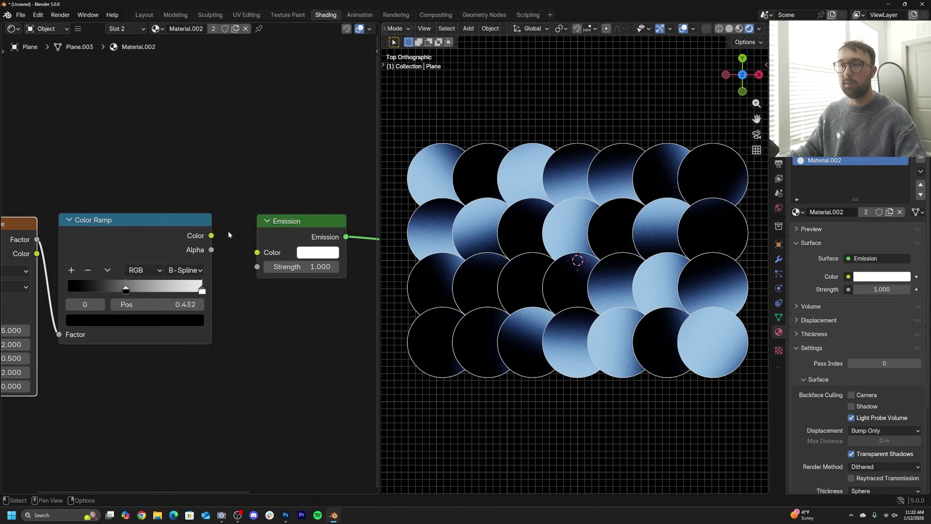
left_click_drag(252, 255, 257, 252)
Give the Color Ramp a blue end stop and a black stop at 0.536, and set the Emission Strength to 14.400.
left_click(203, 291)
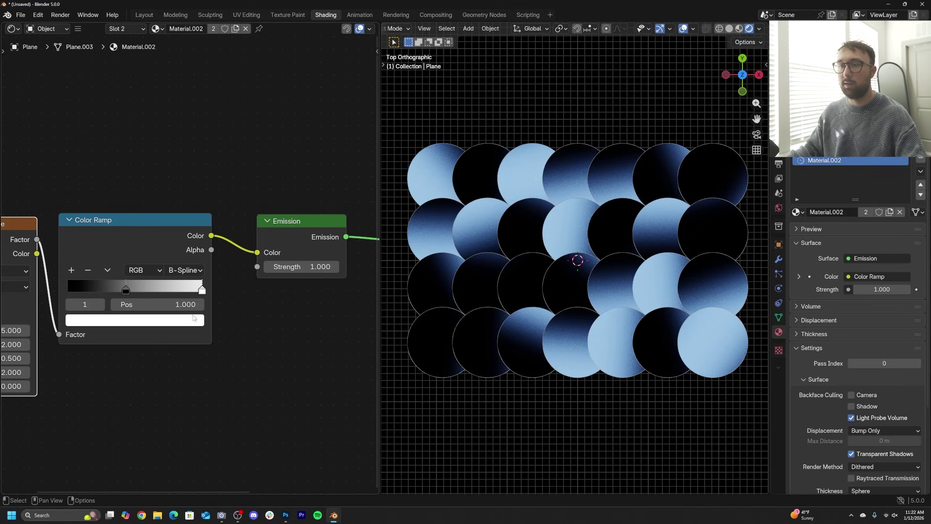
left_click(194, 320)
left_click_drag(164, 174, 140, 117)
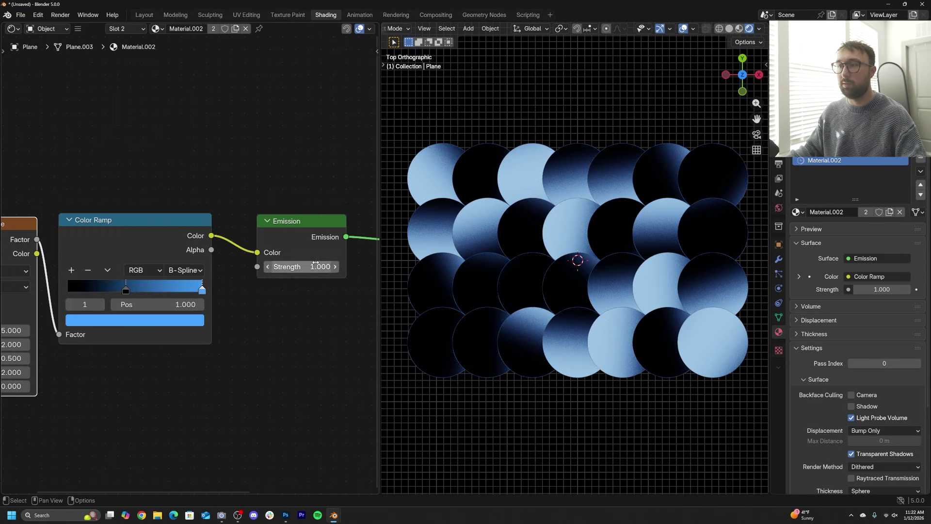
left_click_drag(316, 266, 318, 265)
key("ctrl+z")
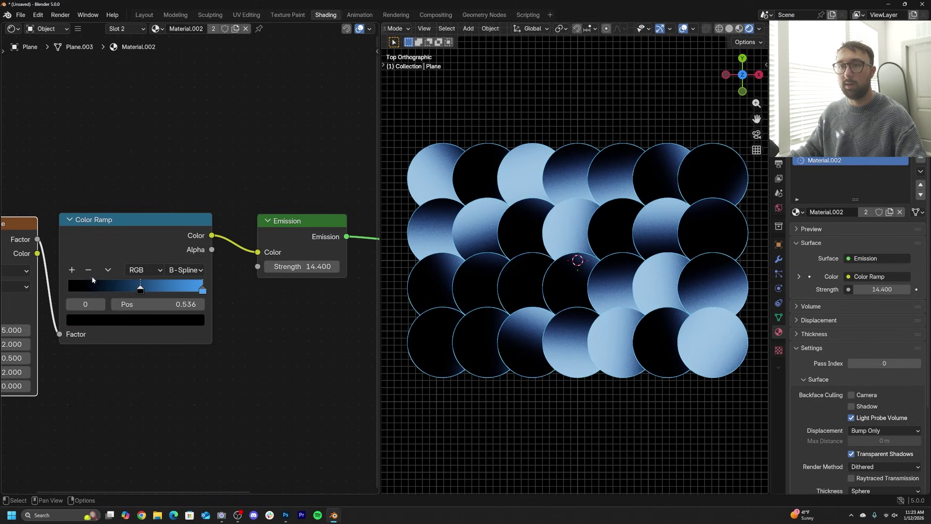
Add another Color Ramp stop, shift it towards the dark end, and colour it black (#000000FF).
left_click(71, 270)
scroll(170, 300, "up", 5)
left_click_drag(169, 303, 100, 302)
left_click(95, 342)
left_click(181, 170)
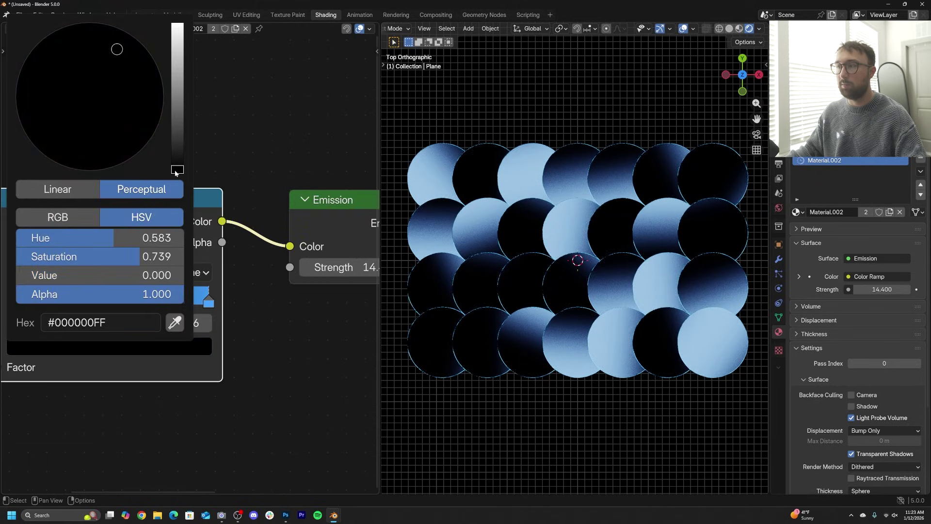
Set the Noise Texture's Detail to 0.000 and its Scale to 1.990.
scroll(569, 310, "up", 5)
middle_click_drag(141, 340, 379, 297)
middle_click_drag(1, 300, 75, 281)
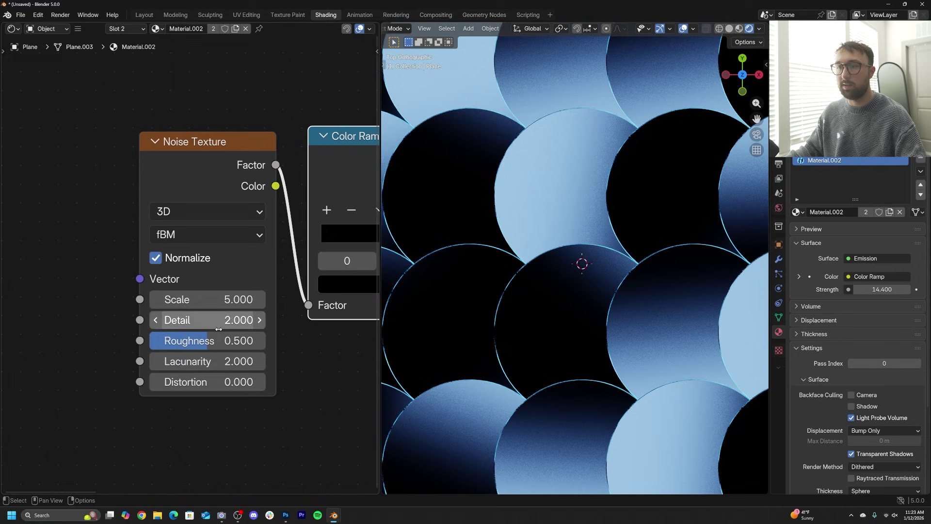
left_click_drag(217, 324, 155, 324)
left_click_drag(230, 302, 169, 299)
scroll(572, 311, "down", 3)
middle_click_drag(269, 278, 227, 282)
left_click_drag(214, 303, 263, 302)
middle_click_drag(243, 293, 188, 290)
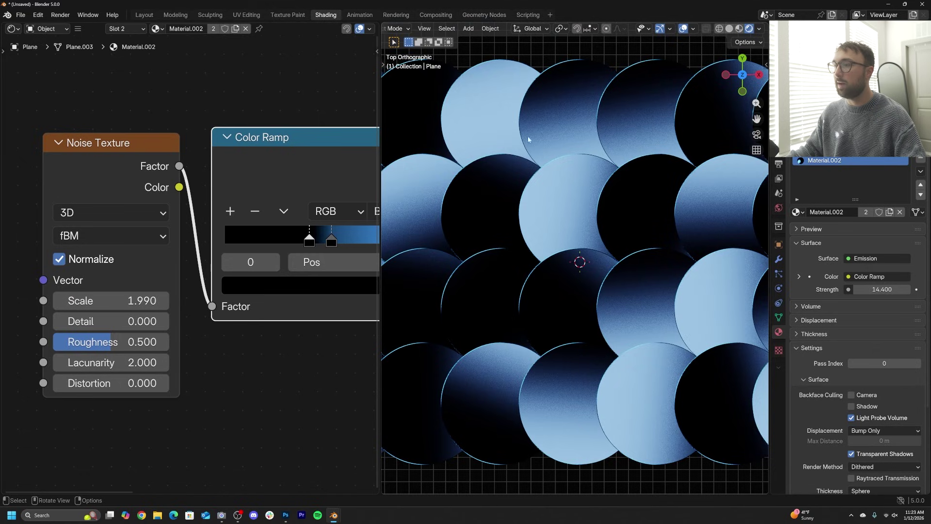
Add Texture Coordinate and Mapping nodes to the Noise Texture, feeding the Object output into the Mapping Vector.
scroll(547, 261, "down", 2)
middle_click_drag(86, 192, 145, 191)
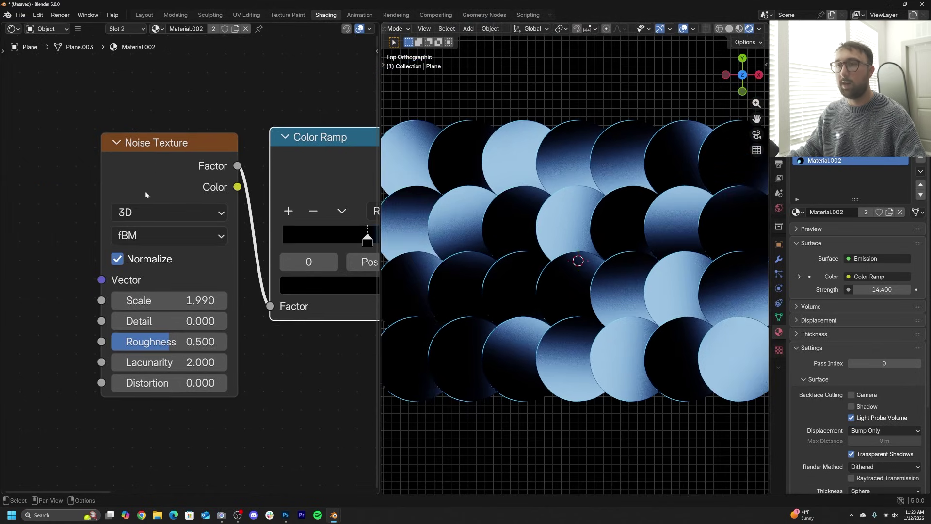
left_click(135, 152)
scroll(138, 185, "down", 4)
key("ctrl+t")
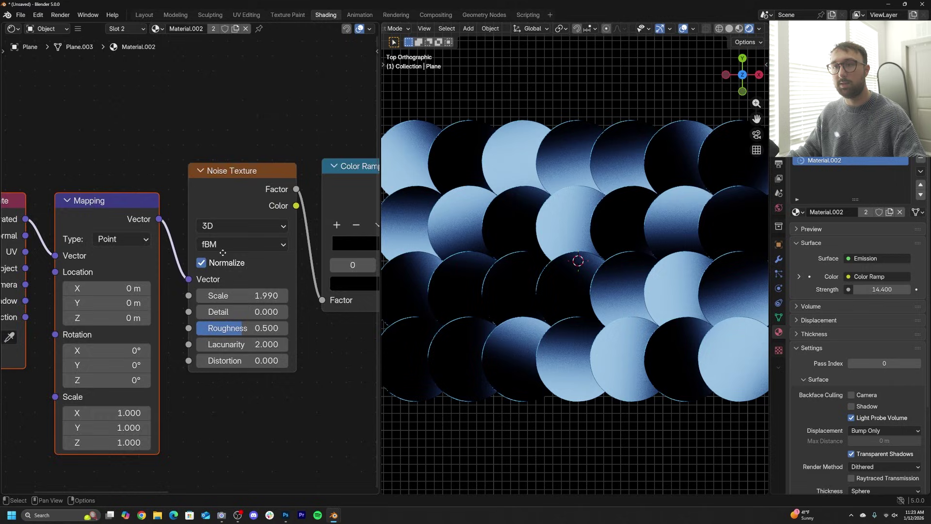
left_click_drag(115, 259, 119, 255)
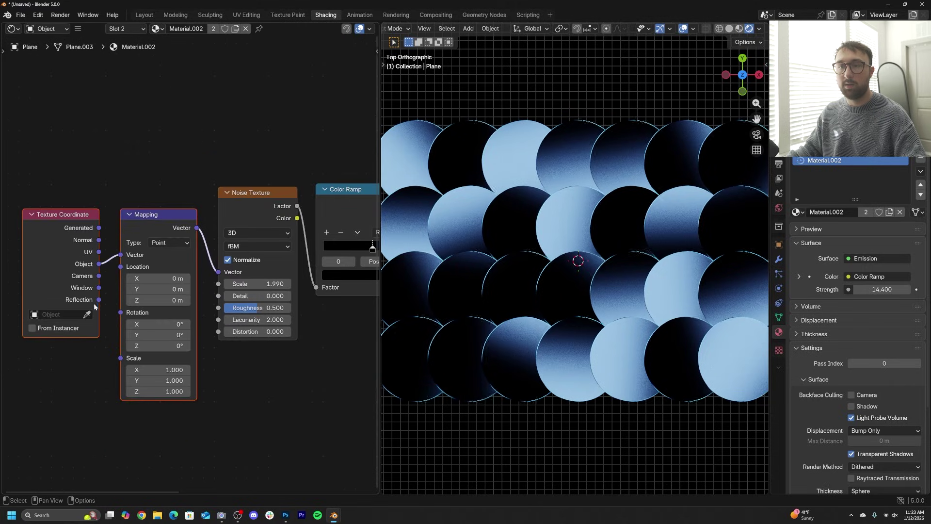
Use the Plane as the Texture Coordinate's reference object and set the Noise Texture's Scale to 1.230.
left_click(511, 254)
middle_click_drag(341, 295, 308, 293)
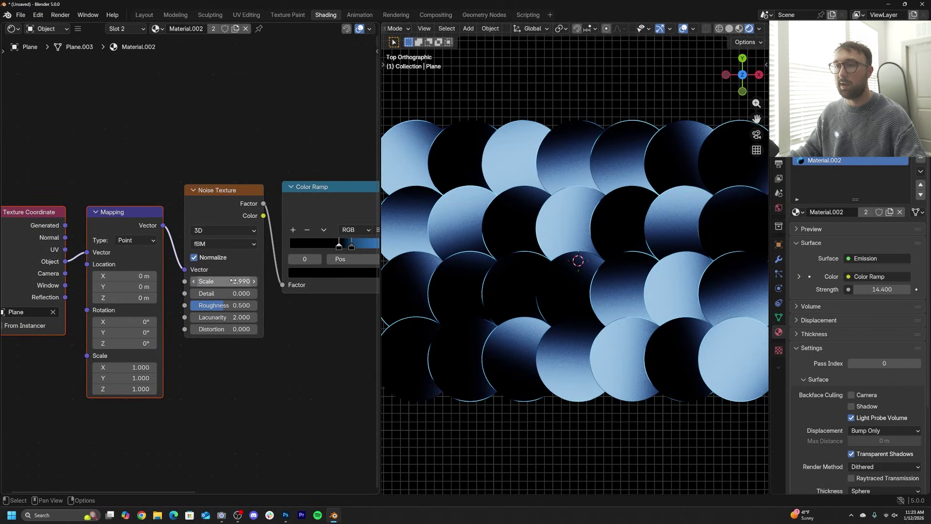
mouse_move(221, 281)
left_mouse_down()
mouse_move(247, 281)
mouse_move(206, 281)
mouse_move(221, 276)
left_mouse_up()
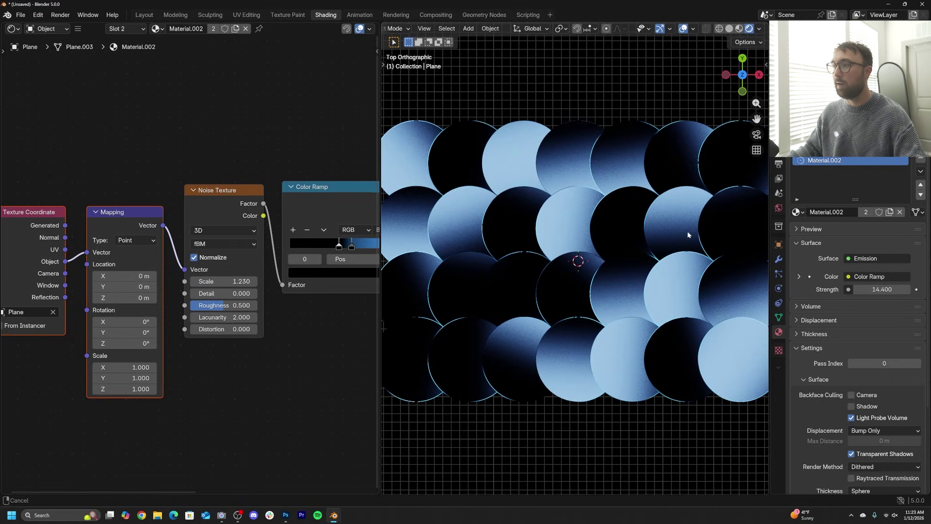
middle_click_drag(688, 235, 633, 187, "shift")
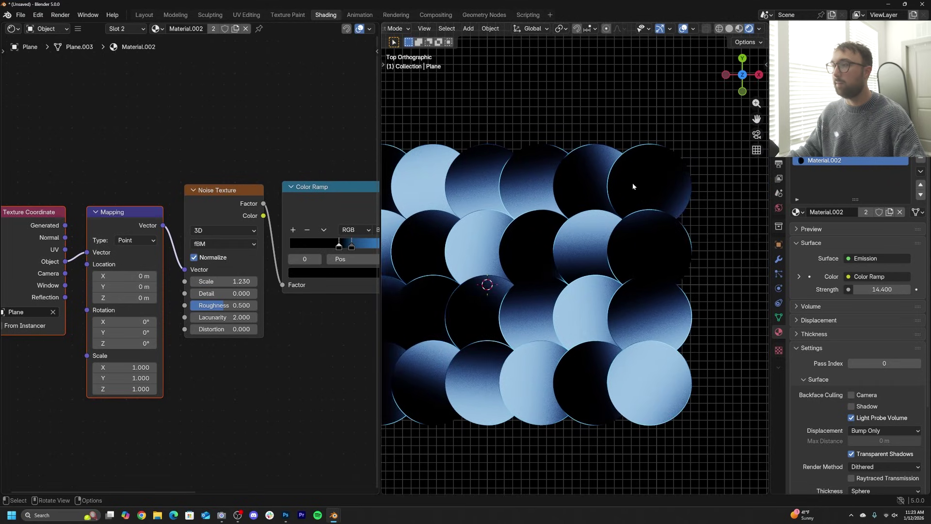
Add a Glare node to the compositor, inserted after the Sensor Noise node.
left_click(449, 14)
key("shift+a")
type("gl")
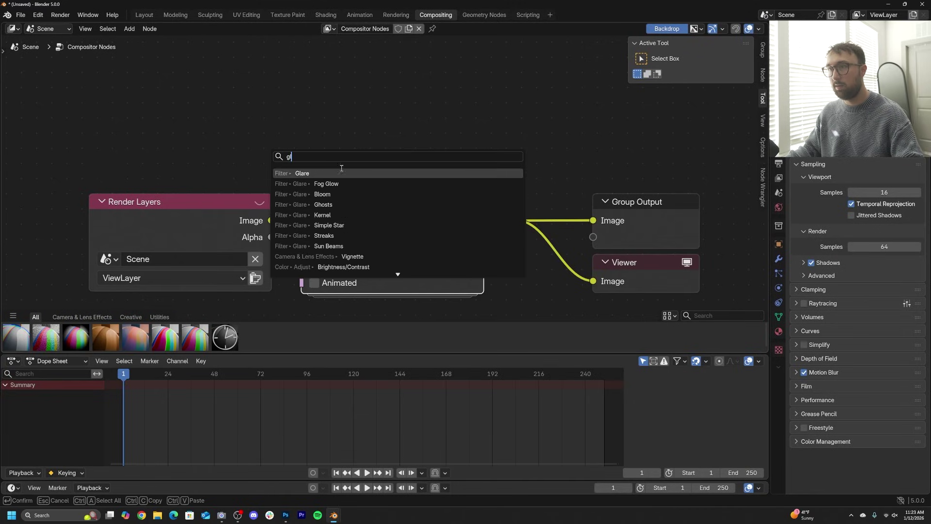
left_click(341, 174)
left_click(397, 175)
Set the Glare type to Bloom and reposition the node between Render Layers and Sensor Noise.
left_click(569, 253)
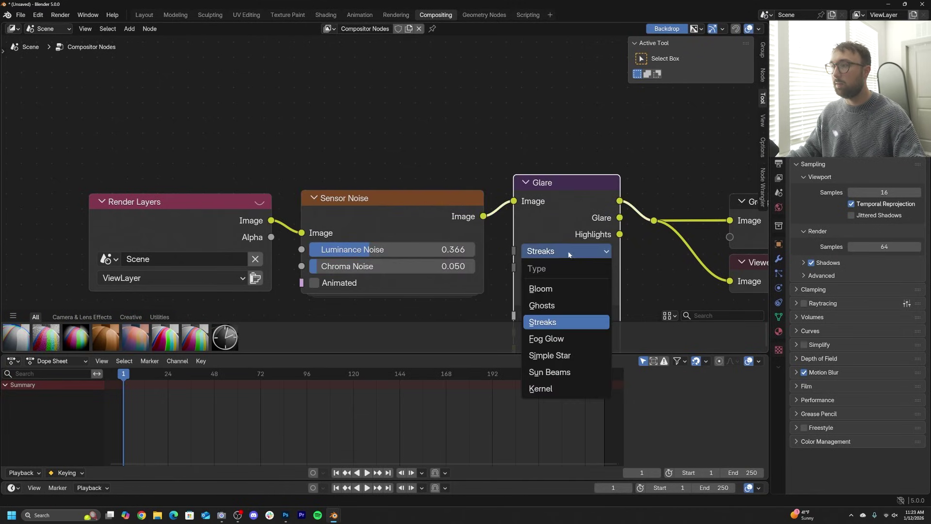
left_click(566, 289)
left_click_drag(517, 203, 340, 200, "alt")
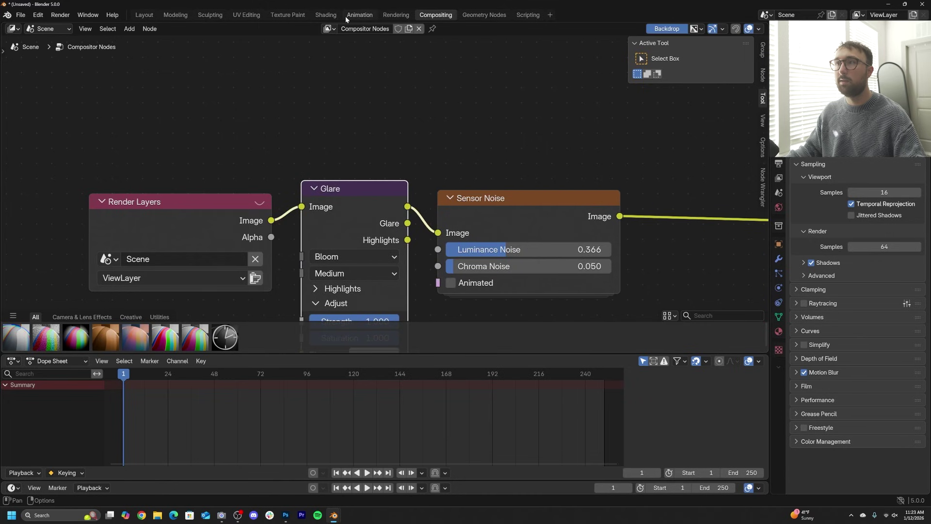
Raise the outline material's Emission Strength to 112.100 in the Shading workspace.
left_click(325, 15)
middle_click_drag(568, 265, 635, 266, "shift")
scroll(635, 266, "up", 2)
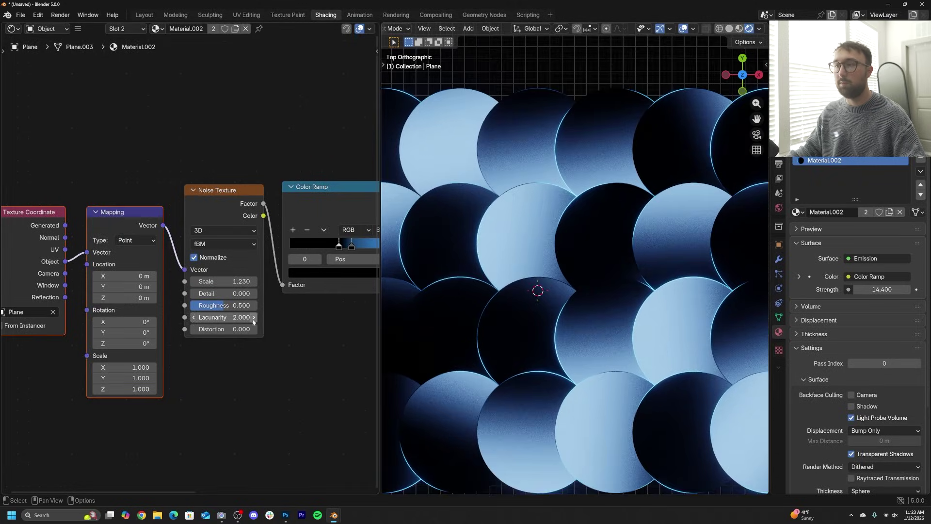
middle_click_drag(253, 318, 91, 323)
left_click_drag(327, 232, 362, 232)
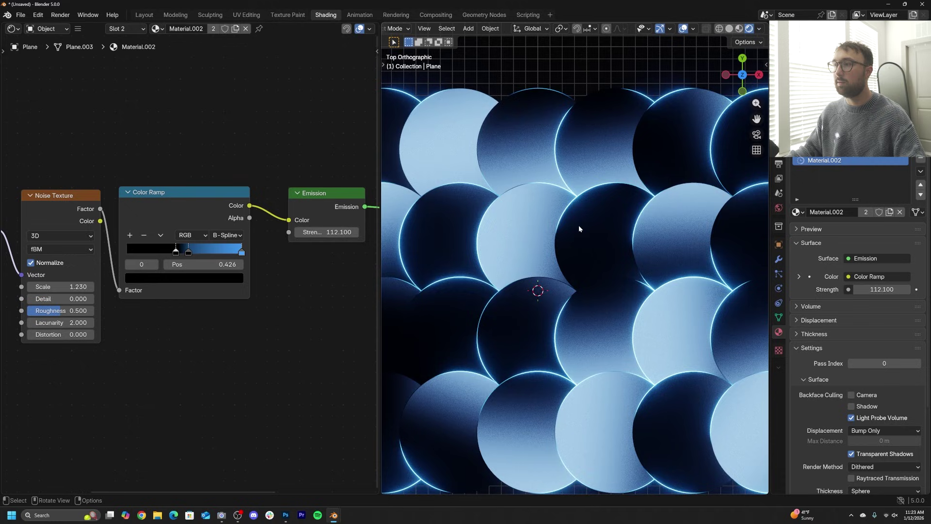
scroll(572, 233, "down", 3)
middle_click_drag(568, 241, 614, 242, "shift")
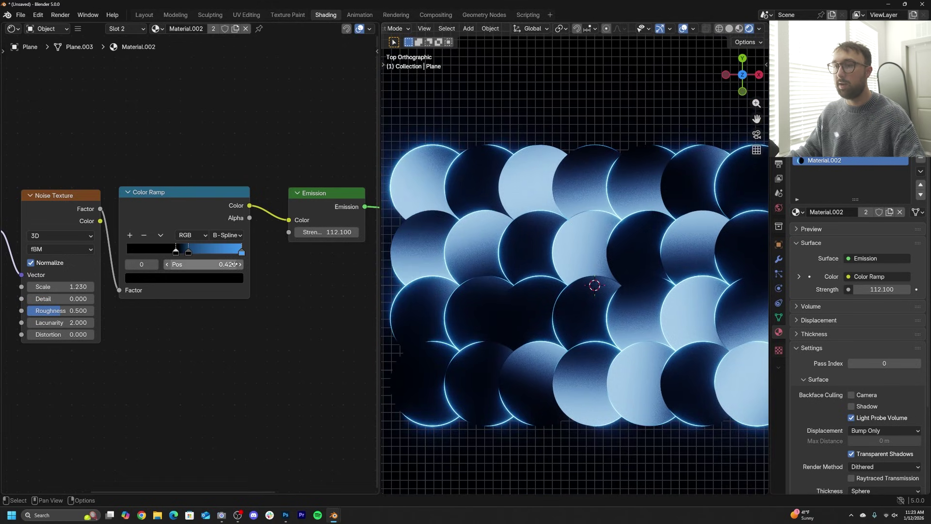
Shift the outline material's middle Color Ramp stop to position 0.670.
middle_click_drag(180, 275, 223, 273)
left_click_drag(230, 249, 248, 250)
middle_click_drag(607, 297, 592, 293, "shift")
Show the Layout workspace's viewport in Rendered shading with the compositor set to Always.
left_click(146, 15)
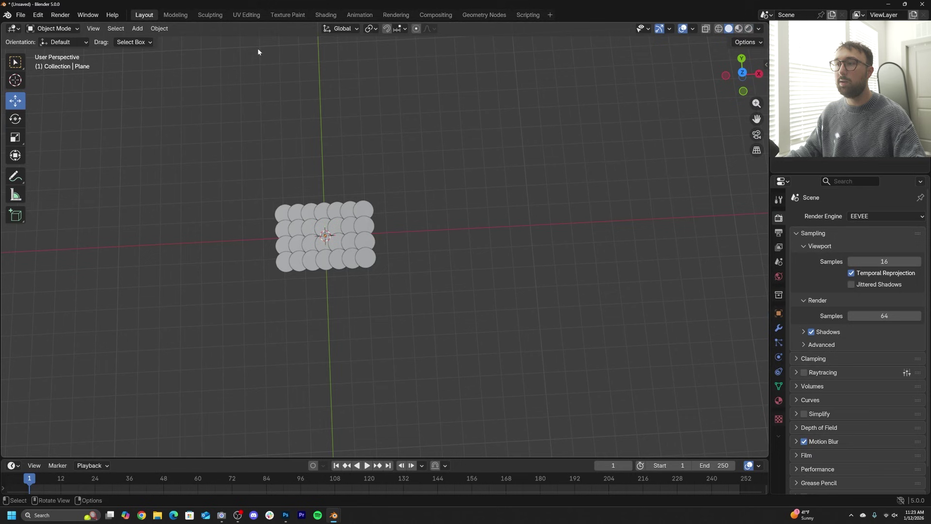
left_click(749, 28)
left_click(759, 28)
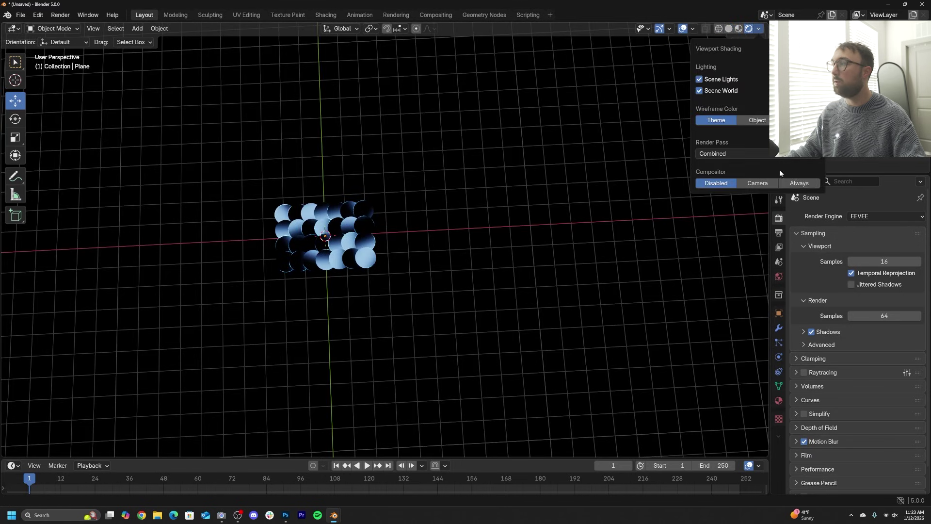
left_click(803, 183)
View the circle grid from the top, framed large in the viewport, with overlays and gizmos hidden.
key("grave")
left_click(469, 160)
scroll(406, 235, "up", 6)
middle_click_drag(351, 241, 524, 299, "shift")
scroll(524, 298, "up", 2)
left_click(684, 29)
scroll(476, 251, "up", 1)
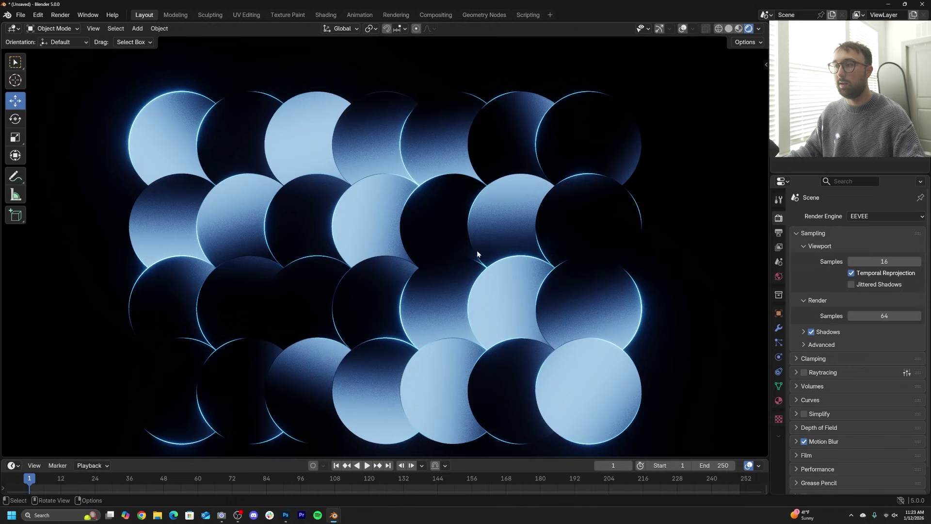
Return to the Shading workspace and display the Slot 1 material, Material.001, in the node editor.
left_click(325, 15)
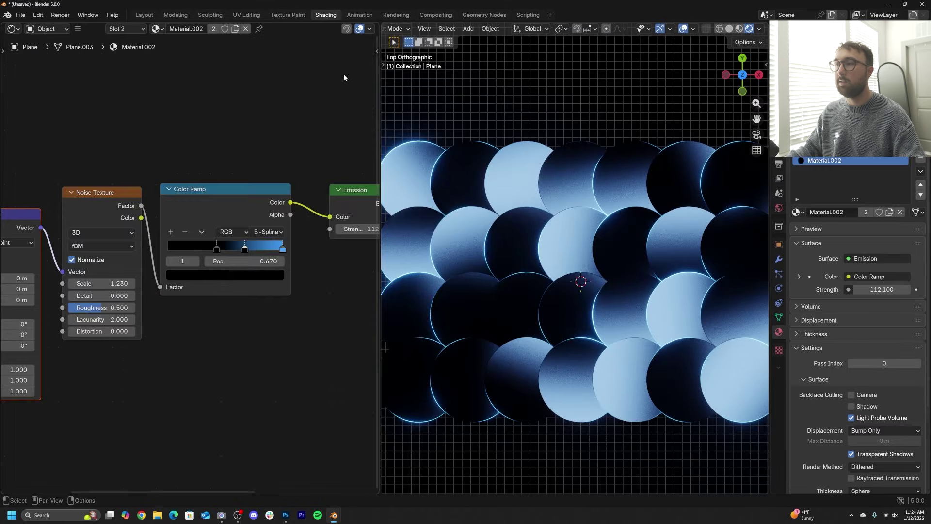
middle_click_drag(123, 318, 206, 295)
scroll(203, 294, "down", 1)
scroll(181, 319, "down", 3)
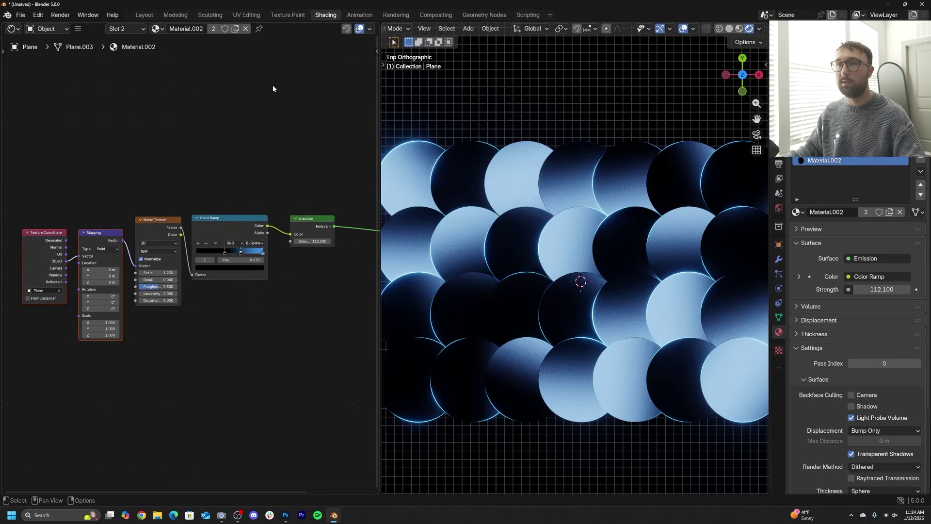
left_click(127, 30)
left_click(121, 57)
scroll(177, 284, "up", 5)
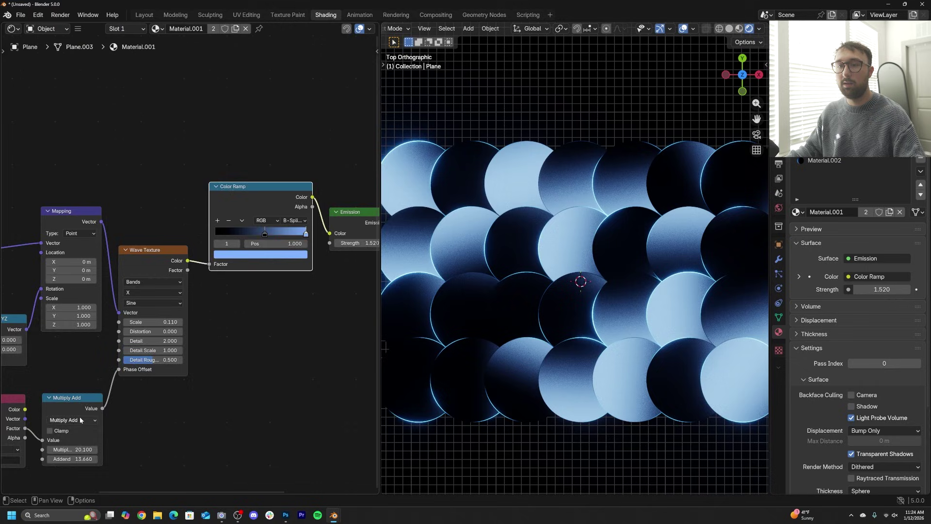